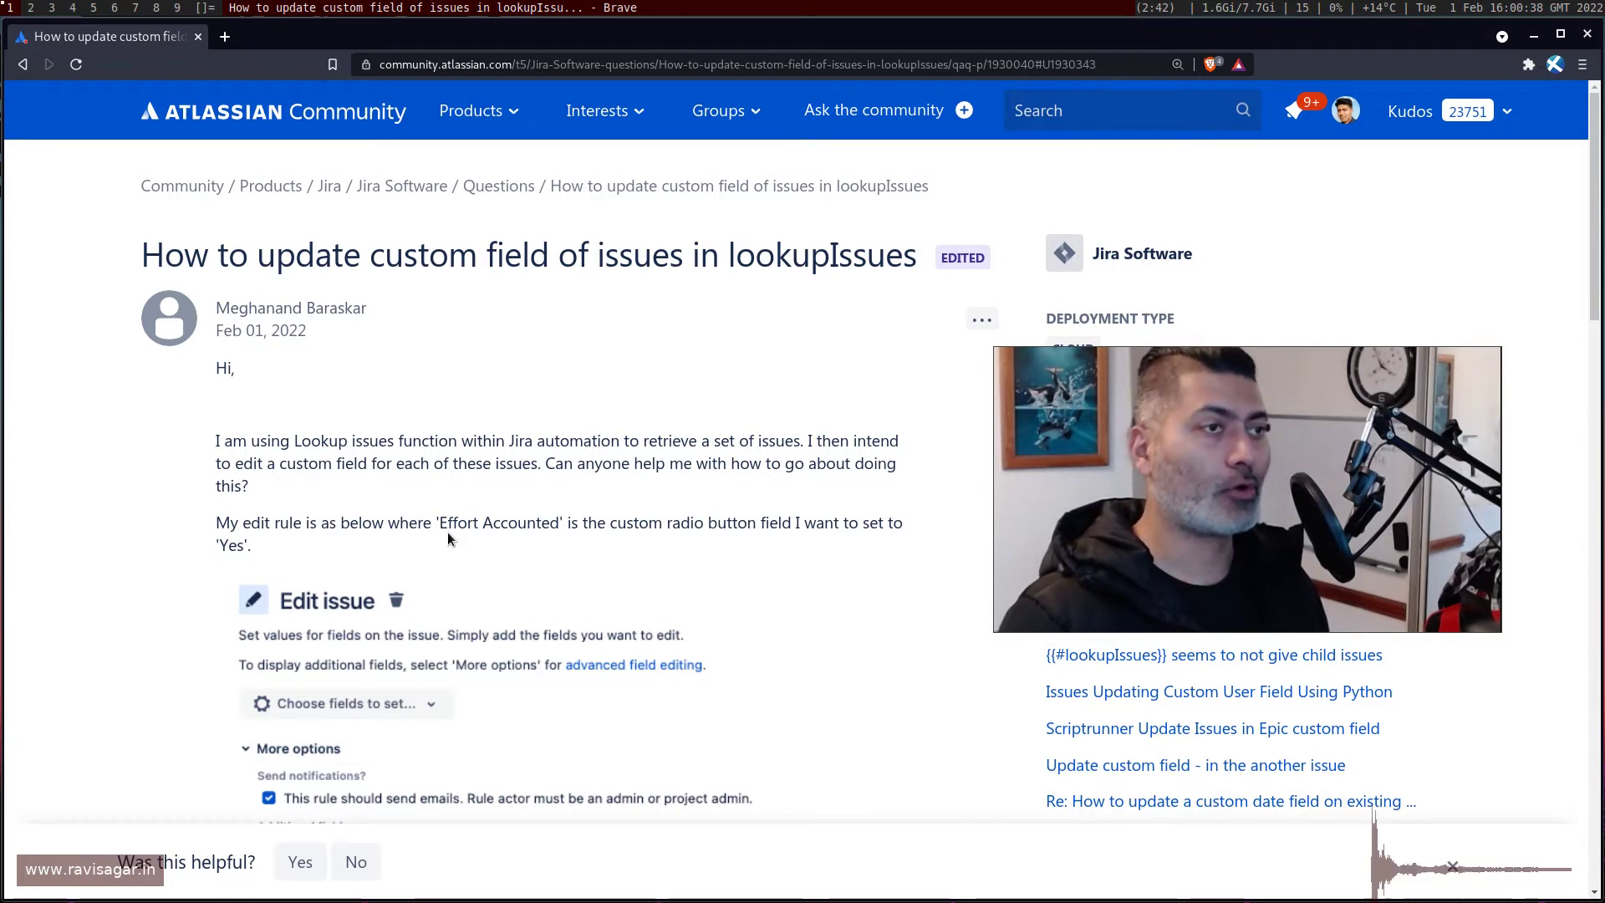
Open the jiratutorial.atlassian.net Jira site in a new browser tab.
scroll(448, 538, down, 5)
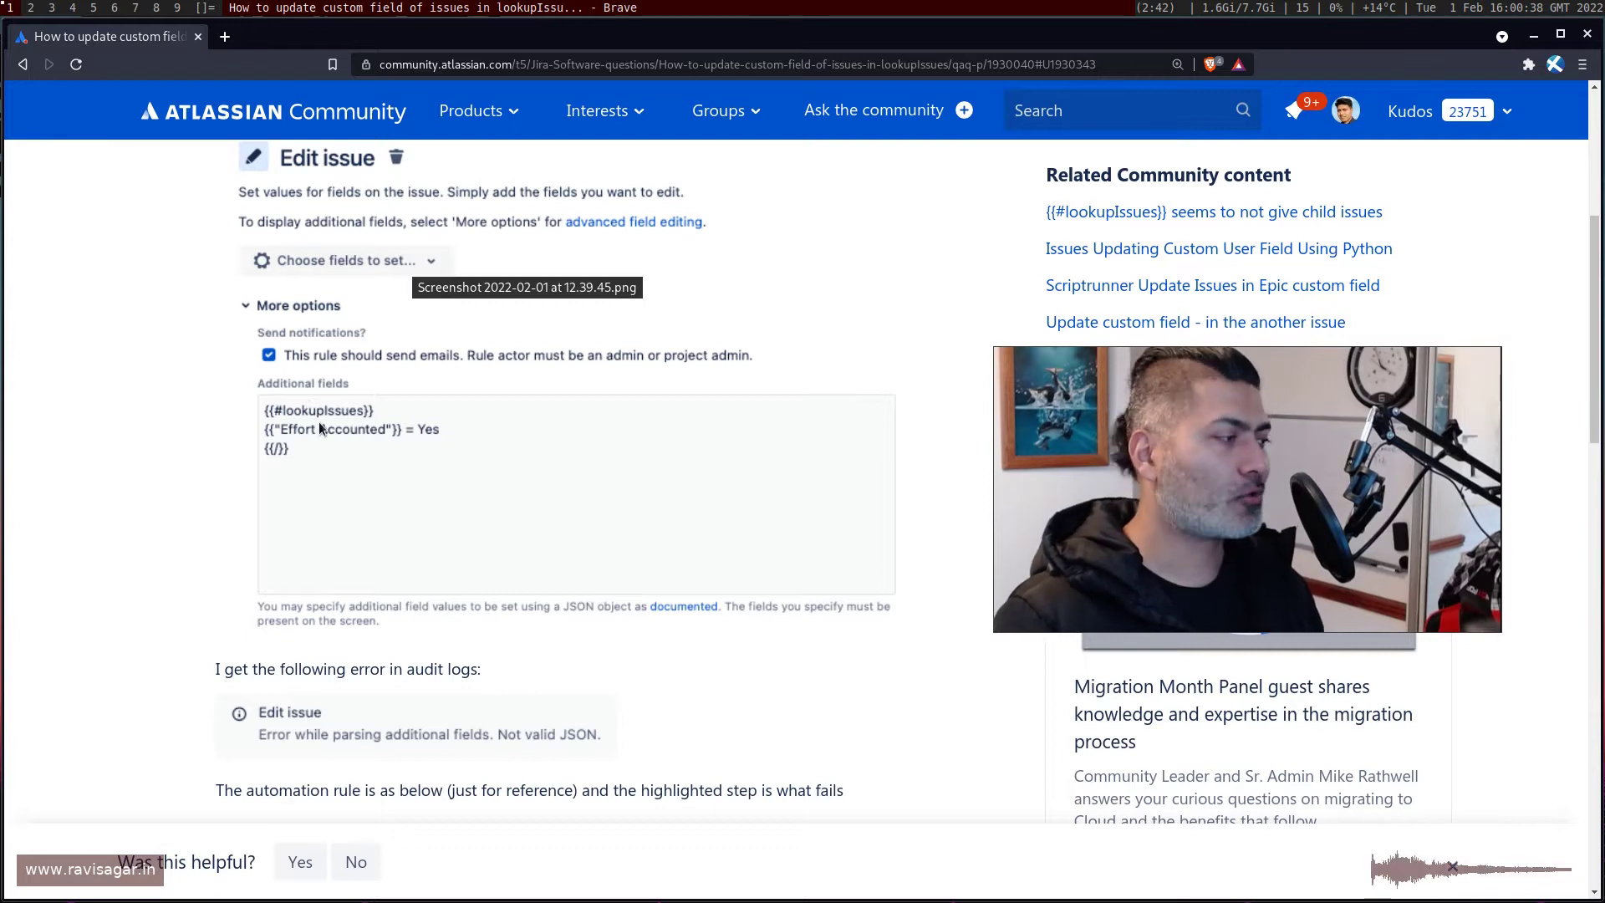
scroll(338, 448, up, 5)
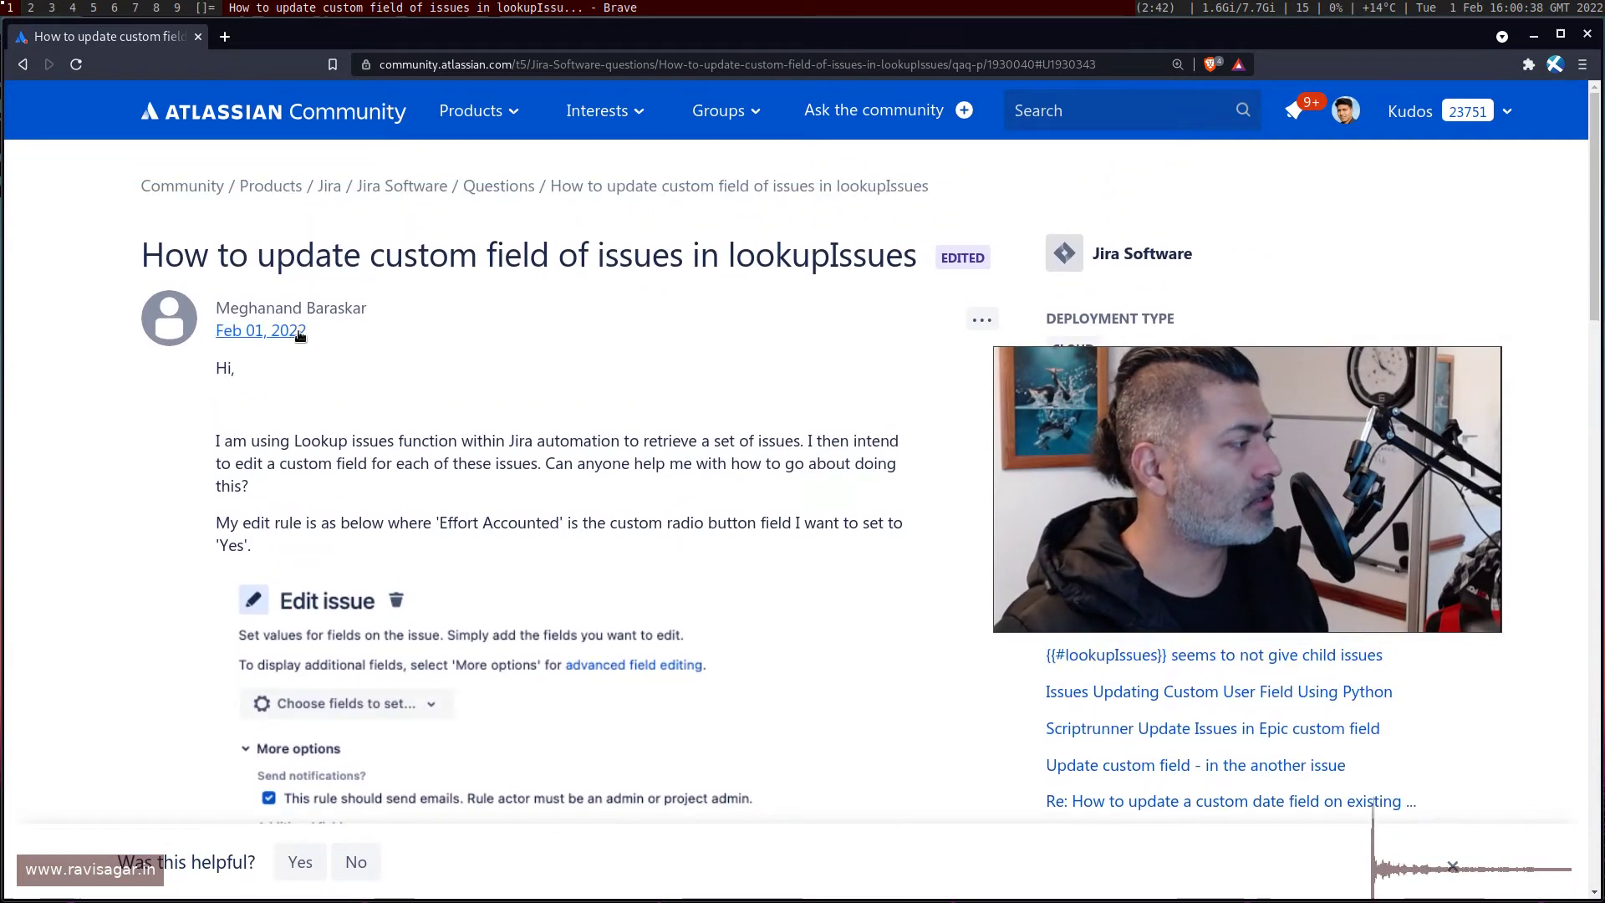
scroll(300, 335, down, 7)
scroll(383, 479, up, 3)
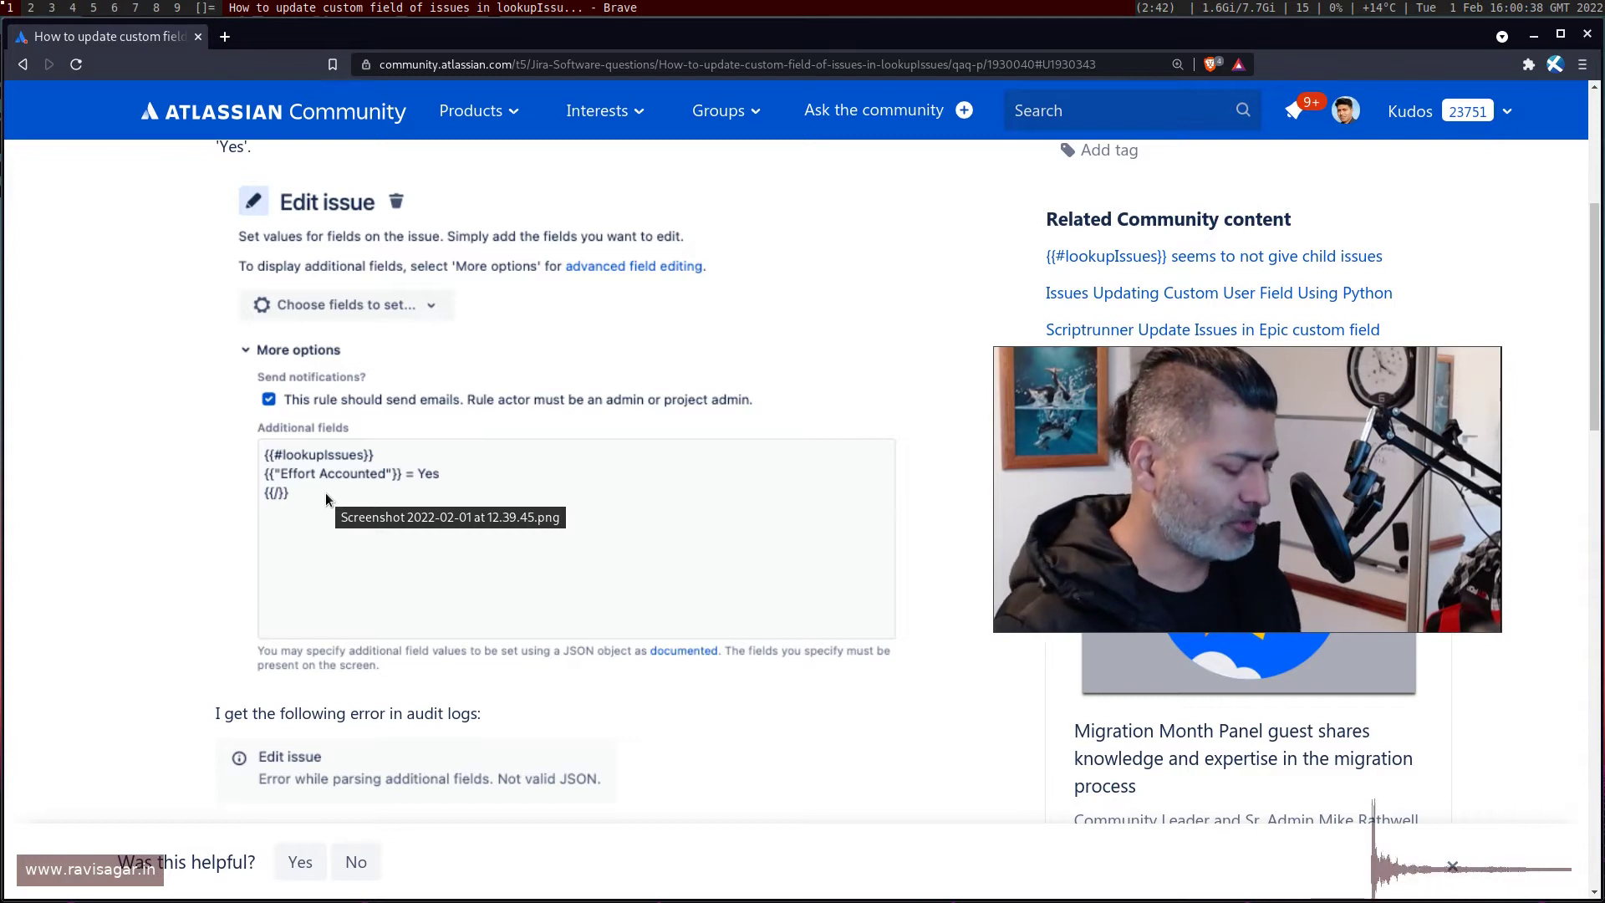
key(ctrl+t)
text(jira)
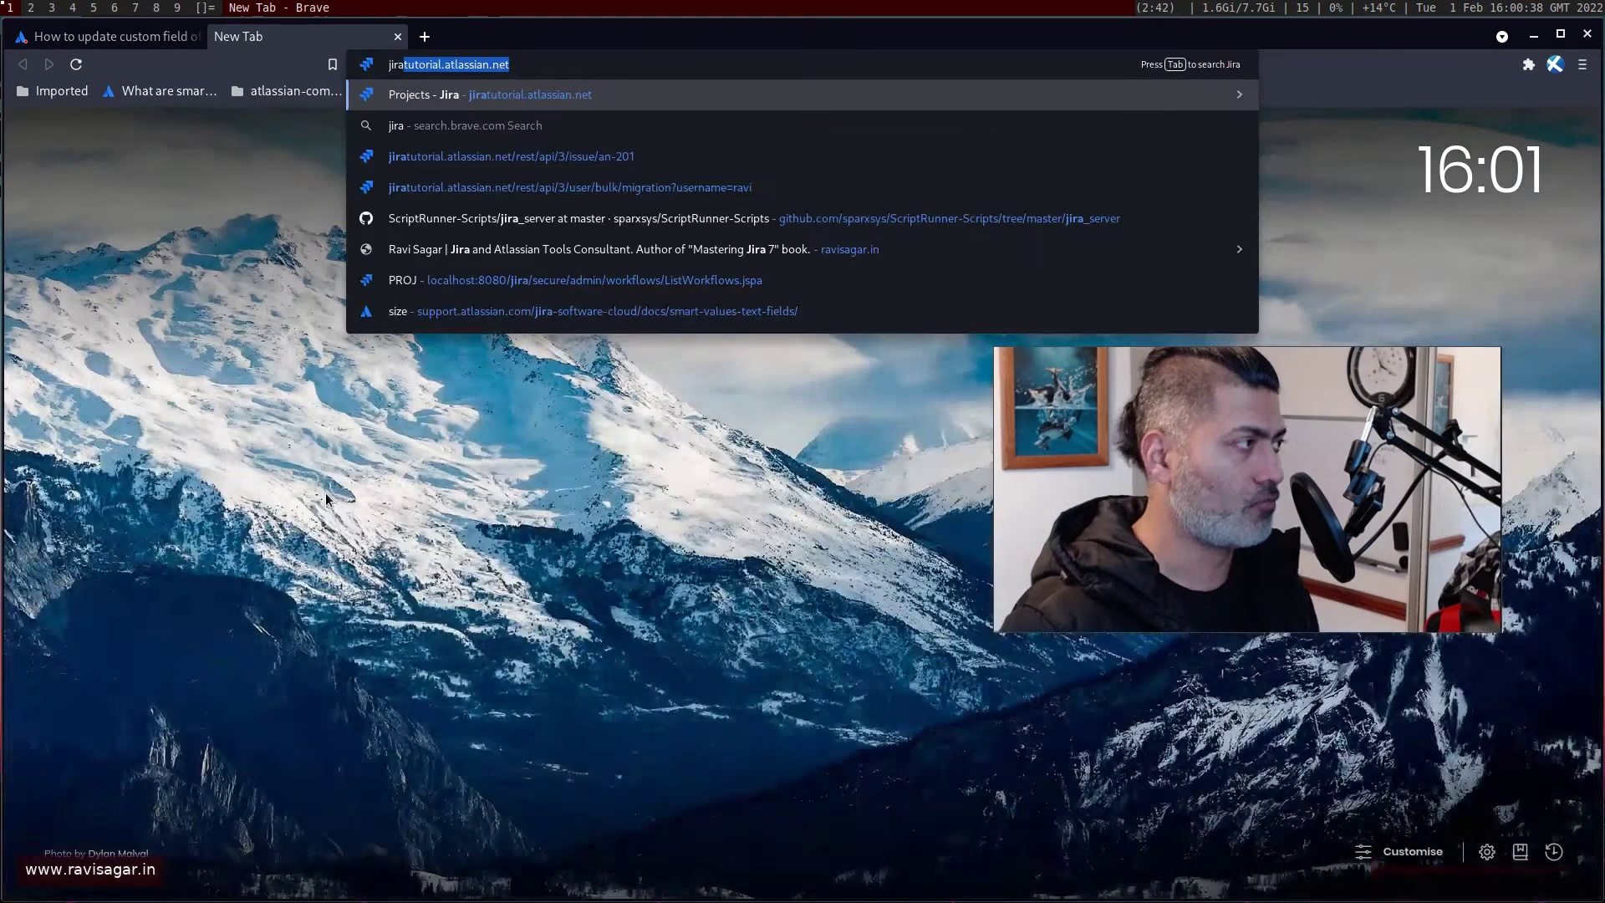
key(Return)
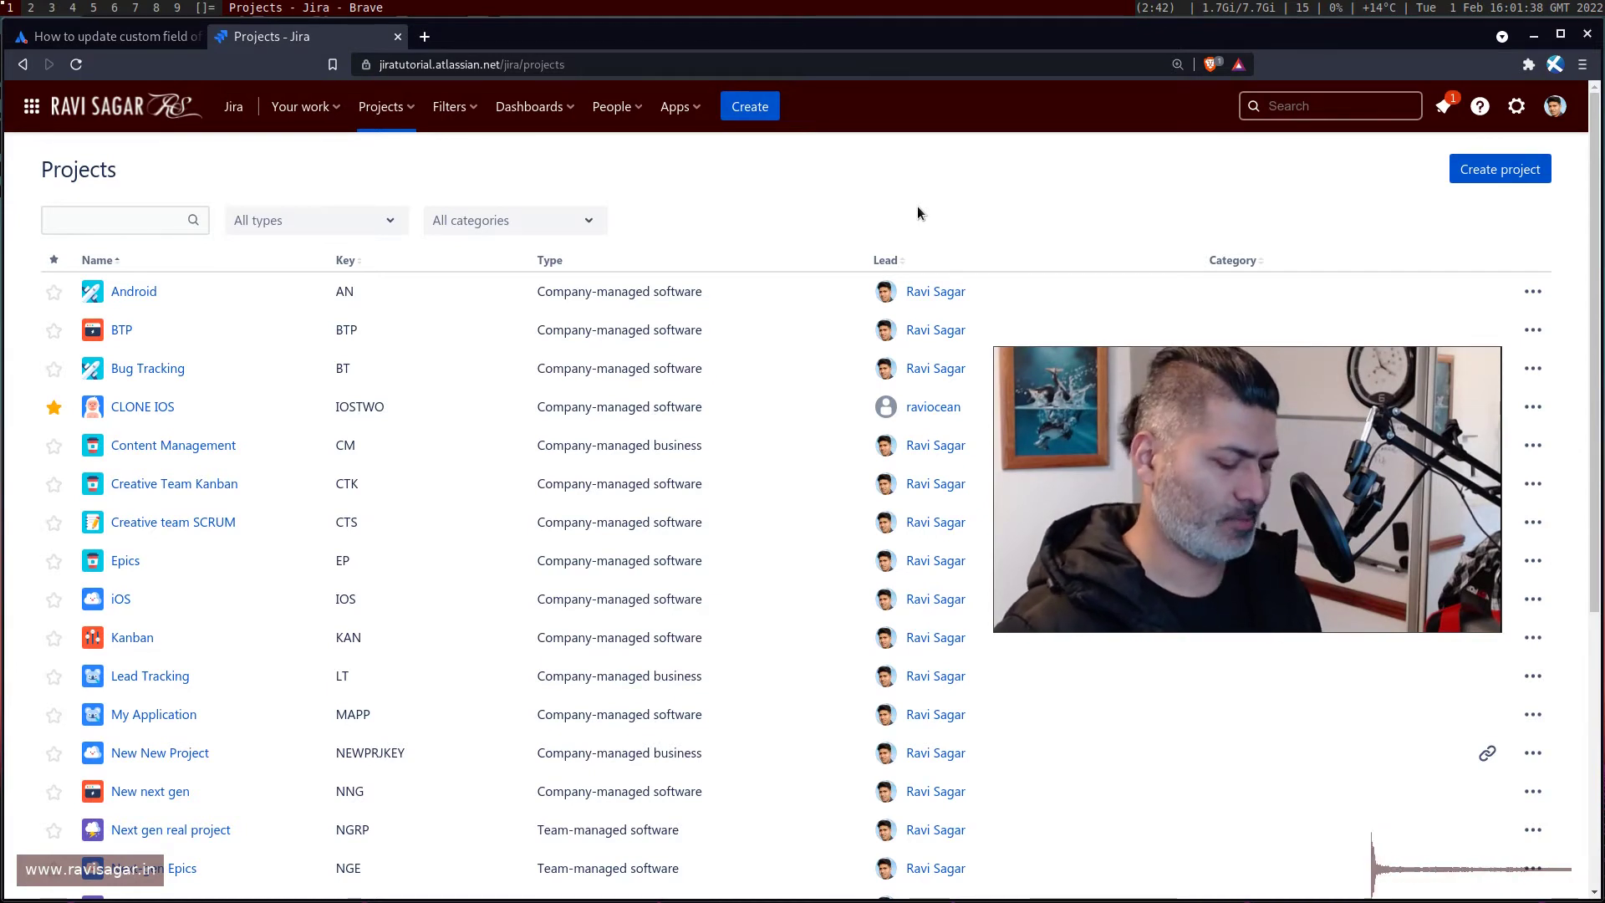
Use Jira quick search for 'auto' to reach the Automation rules page.
key(period)
text(auto)
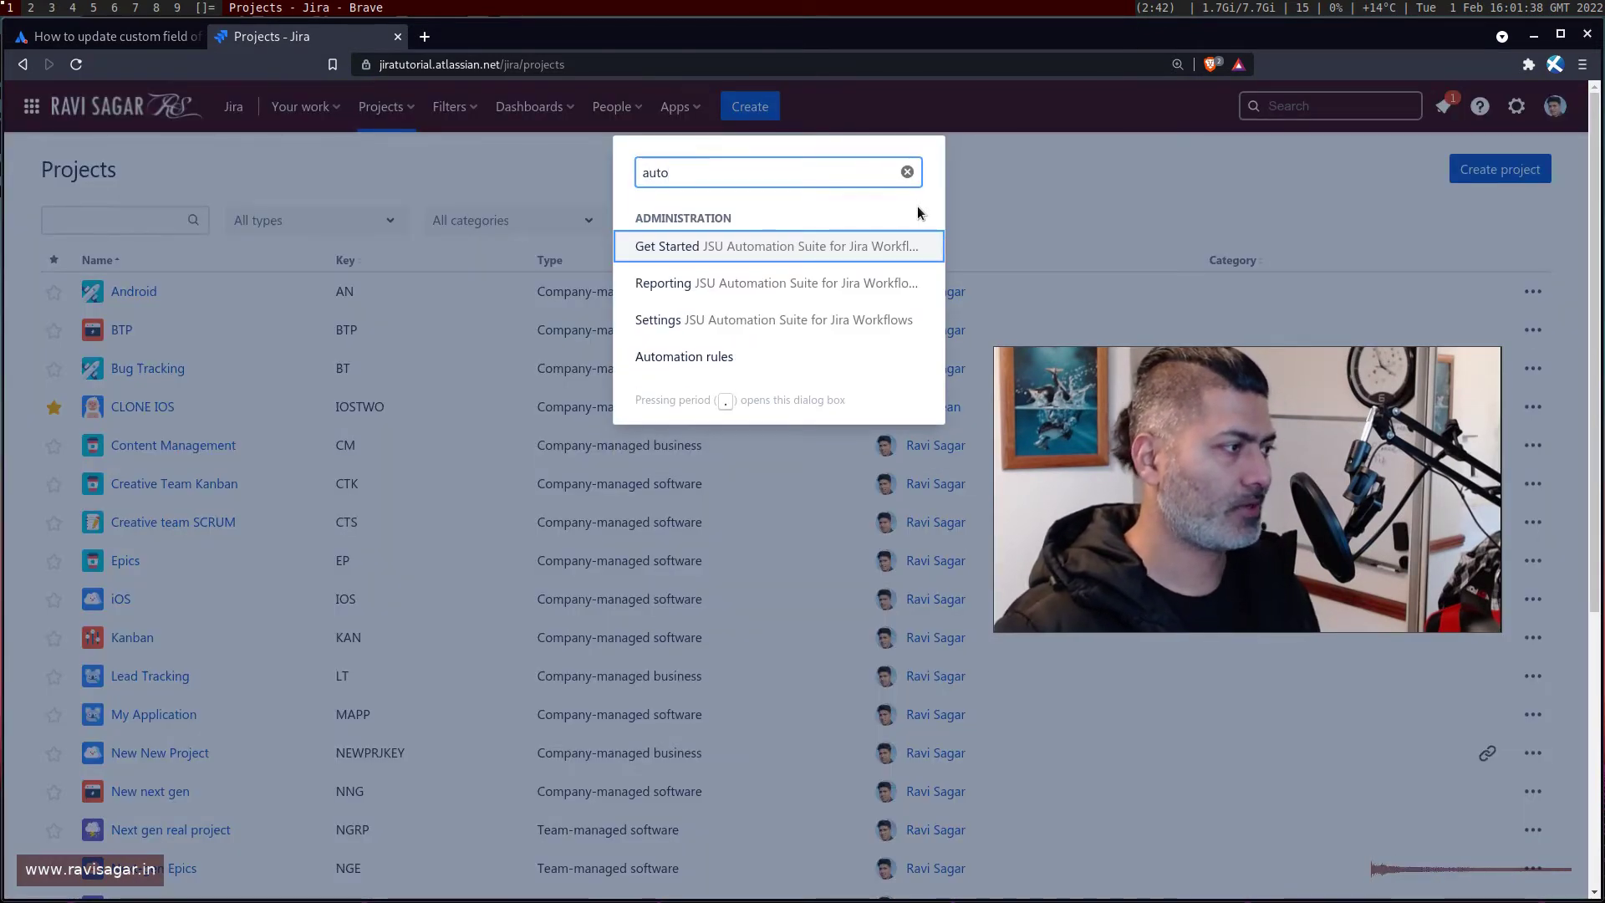
key(Down)
key(Down)
key(Down)
key(Return)
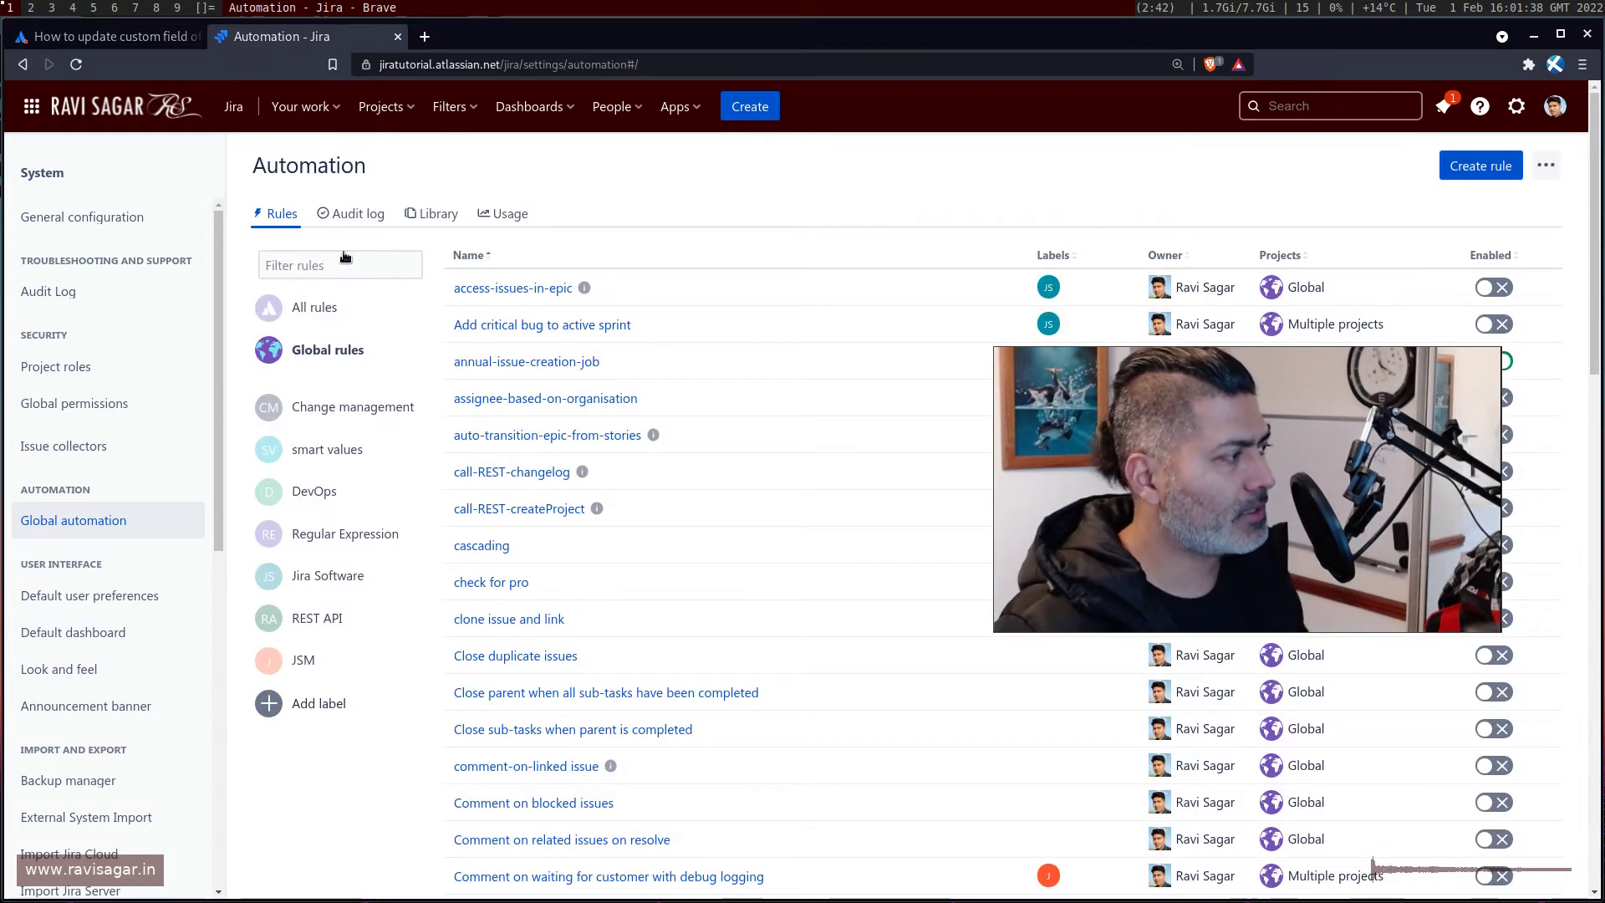
Show all automation rules and try filtering them by 'add', 'json' and 'edit'.
click(332, 303)
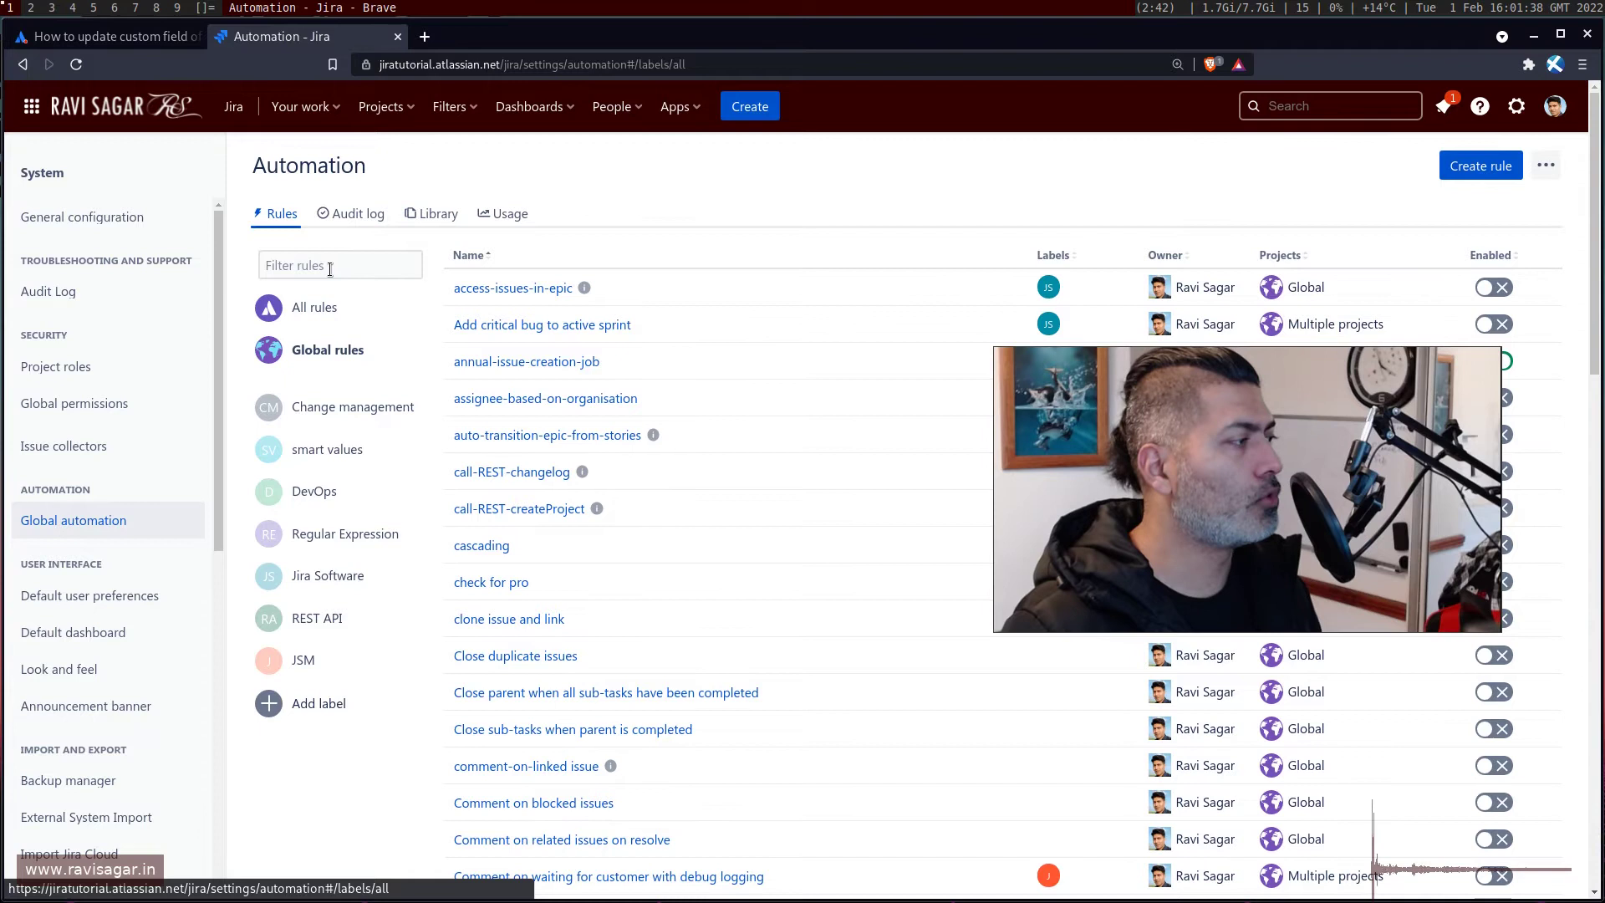
click(331, 269)
drag(331, 269, 1141, 899)
click(1497, 626)
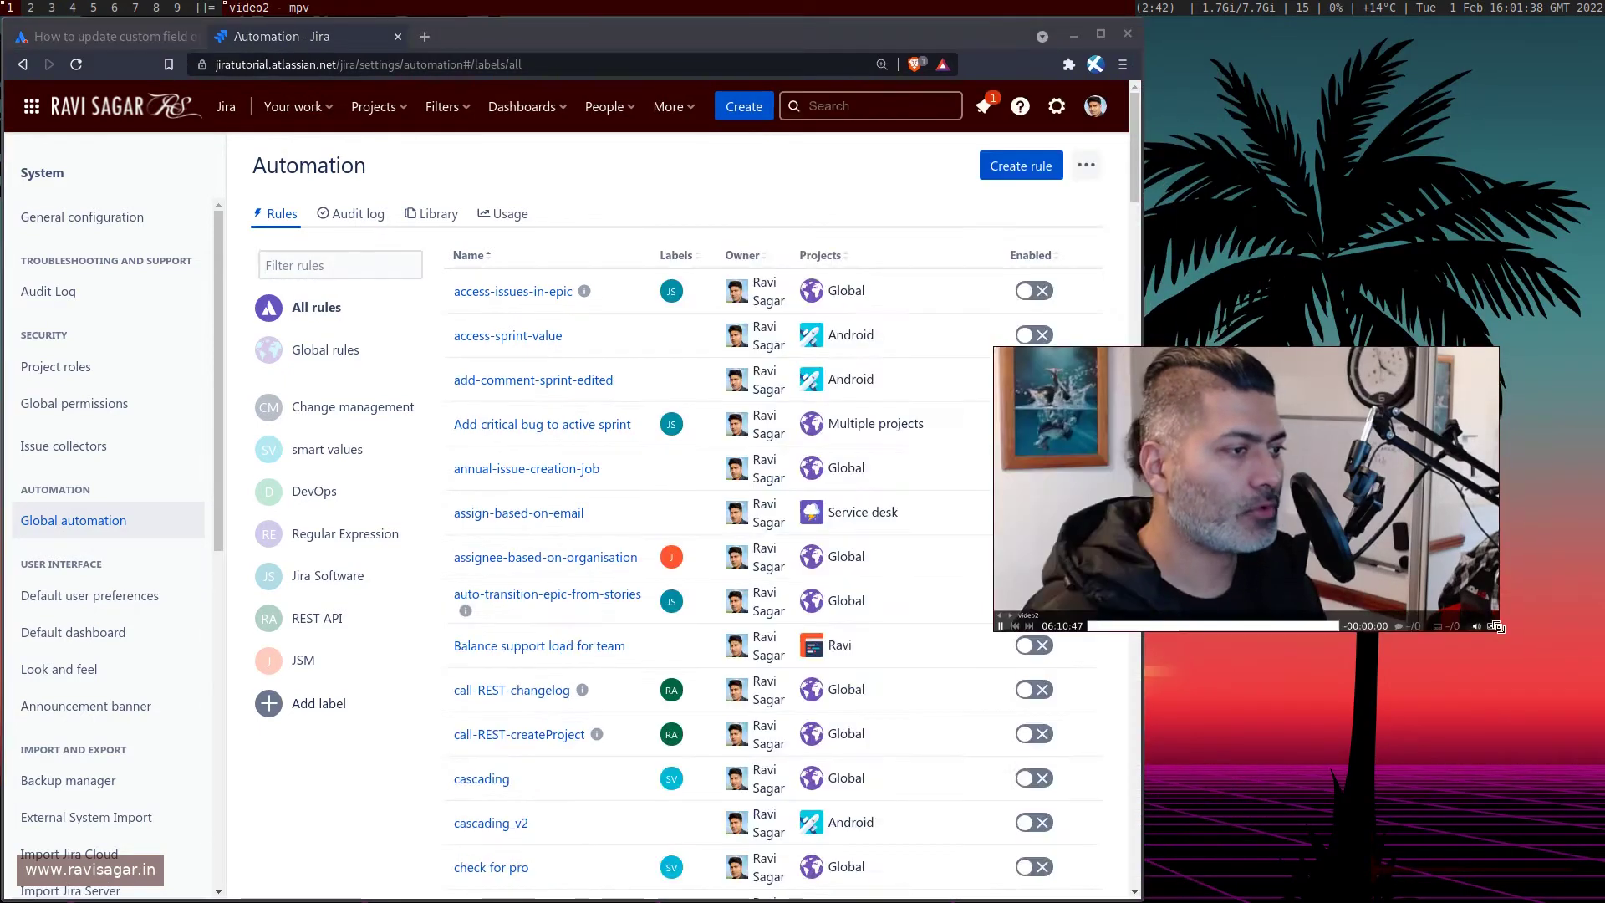
drag(1496, 626, 1352, 549)
drag(1253, 460, 1455, 489)
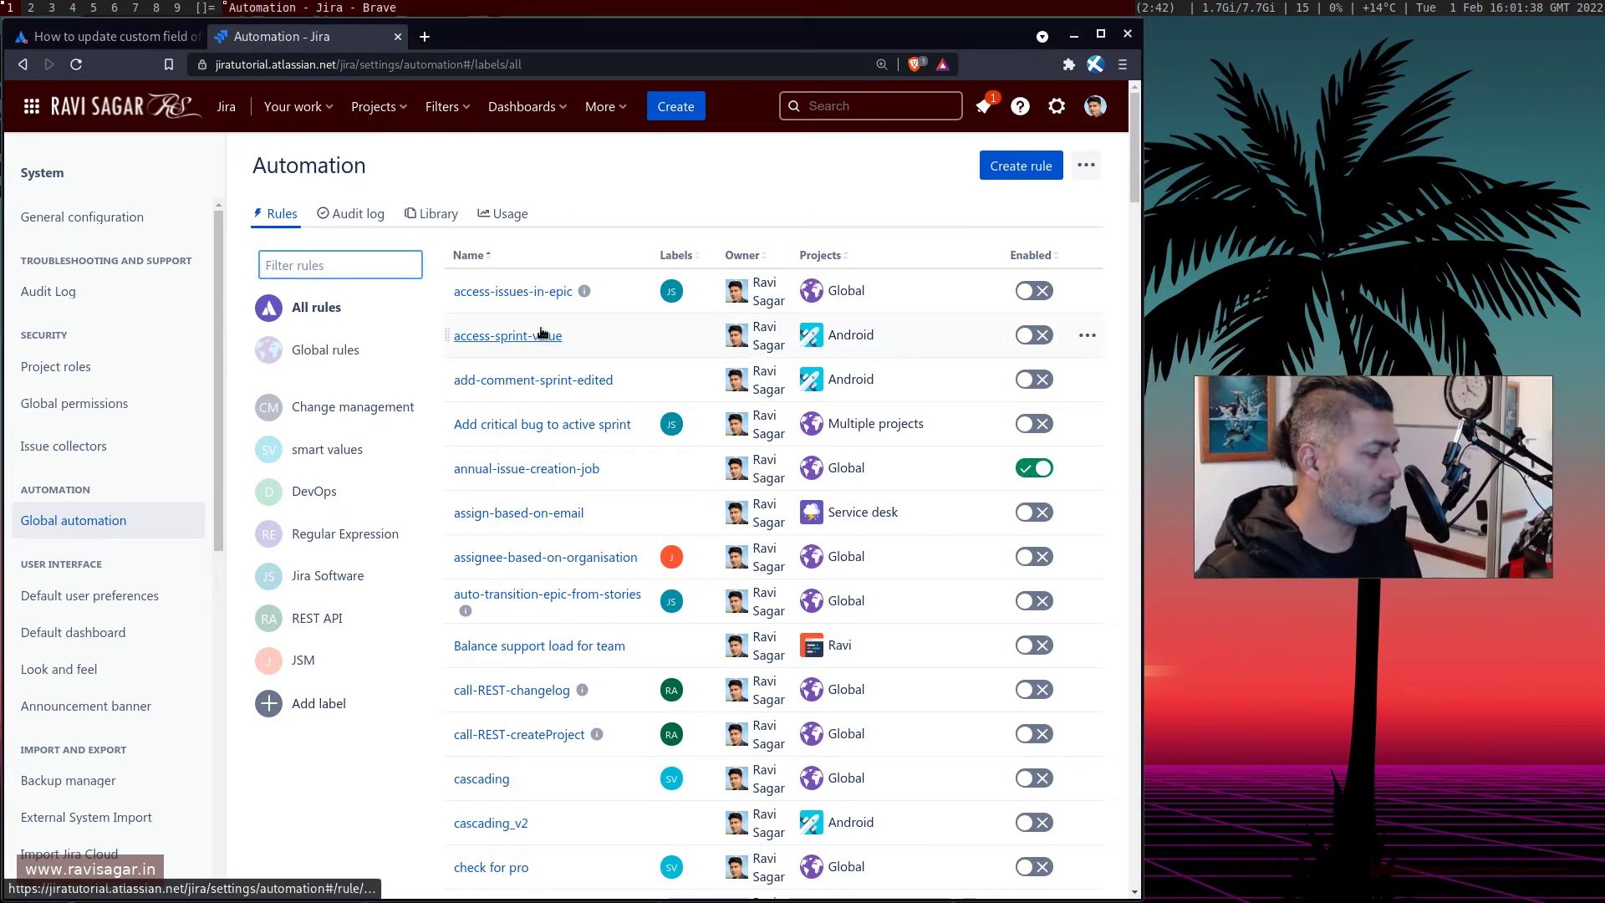
text(addi)
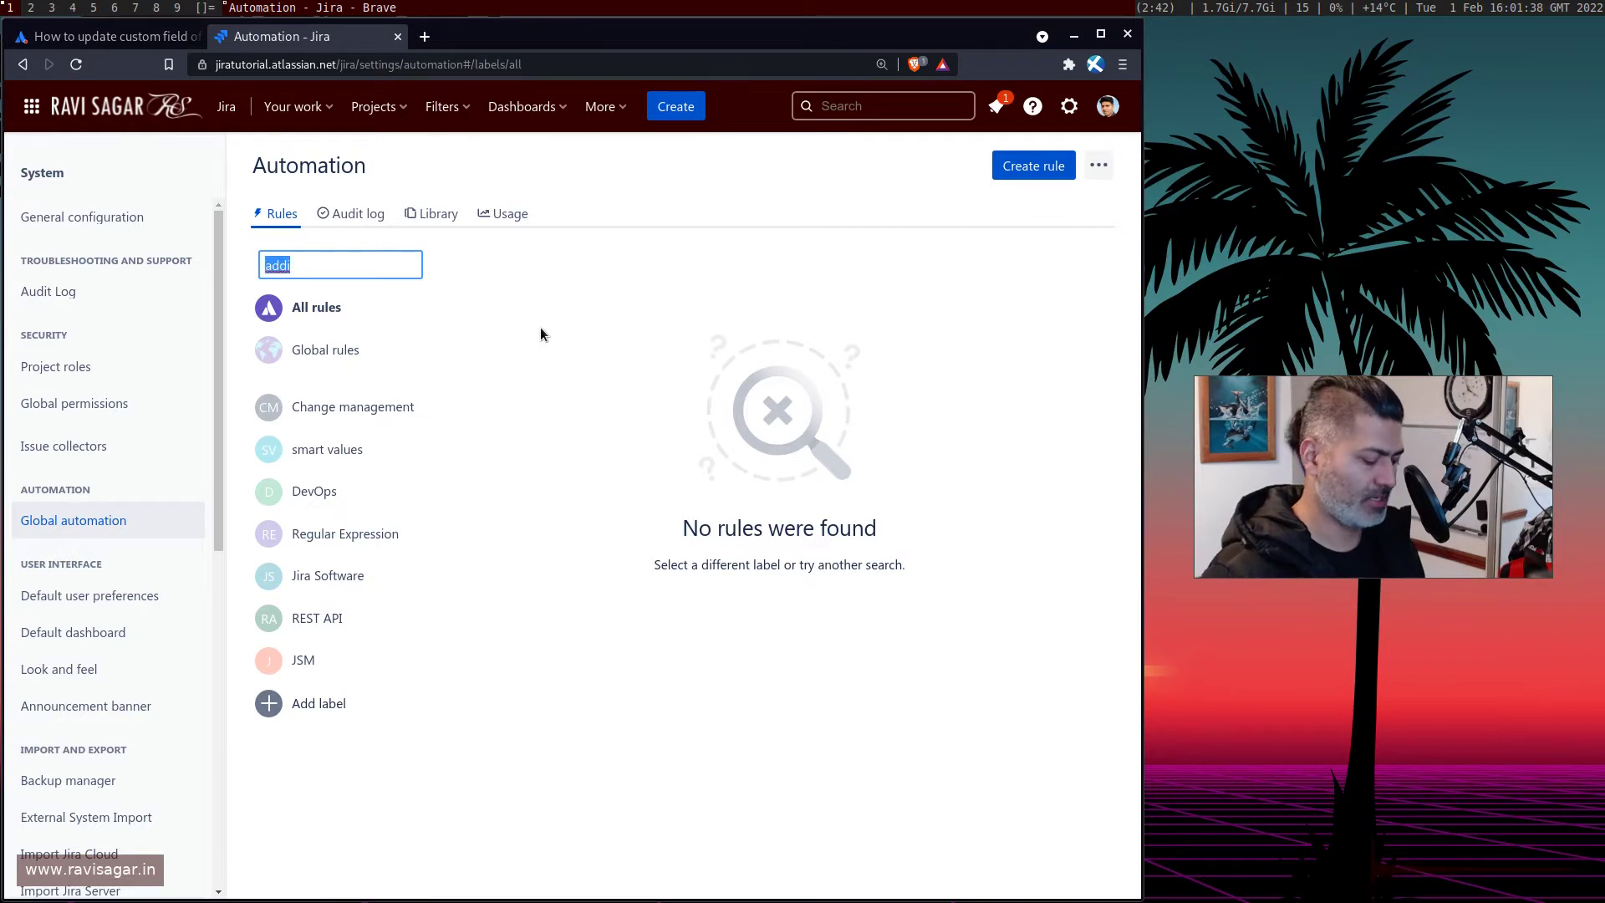
text(json)
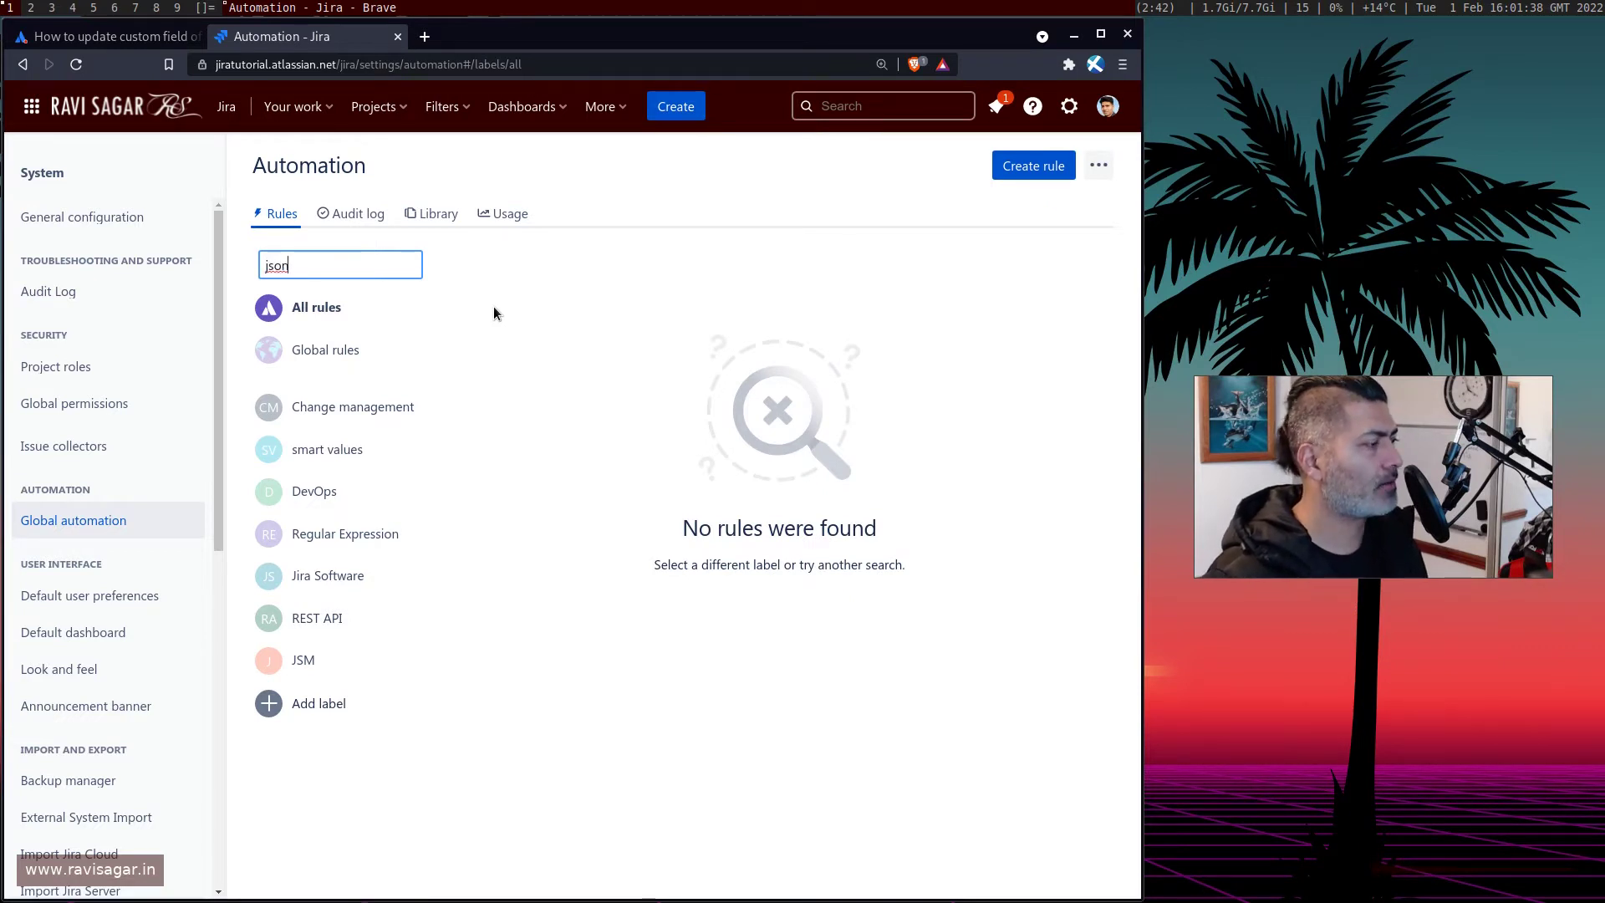
text(e)
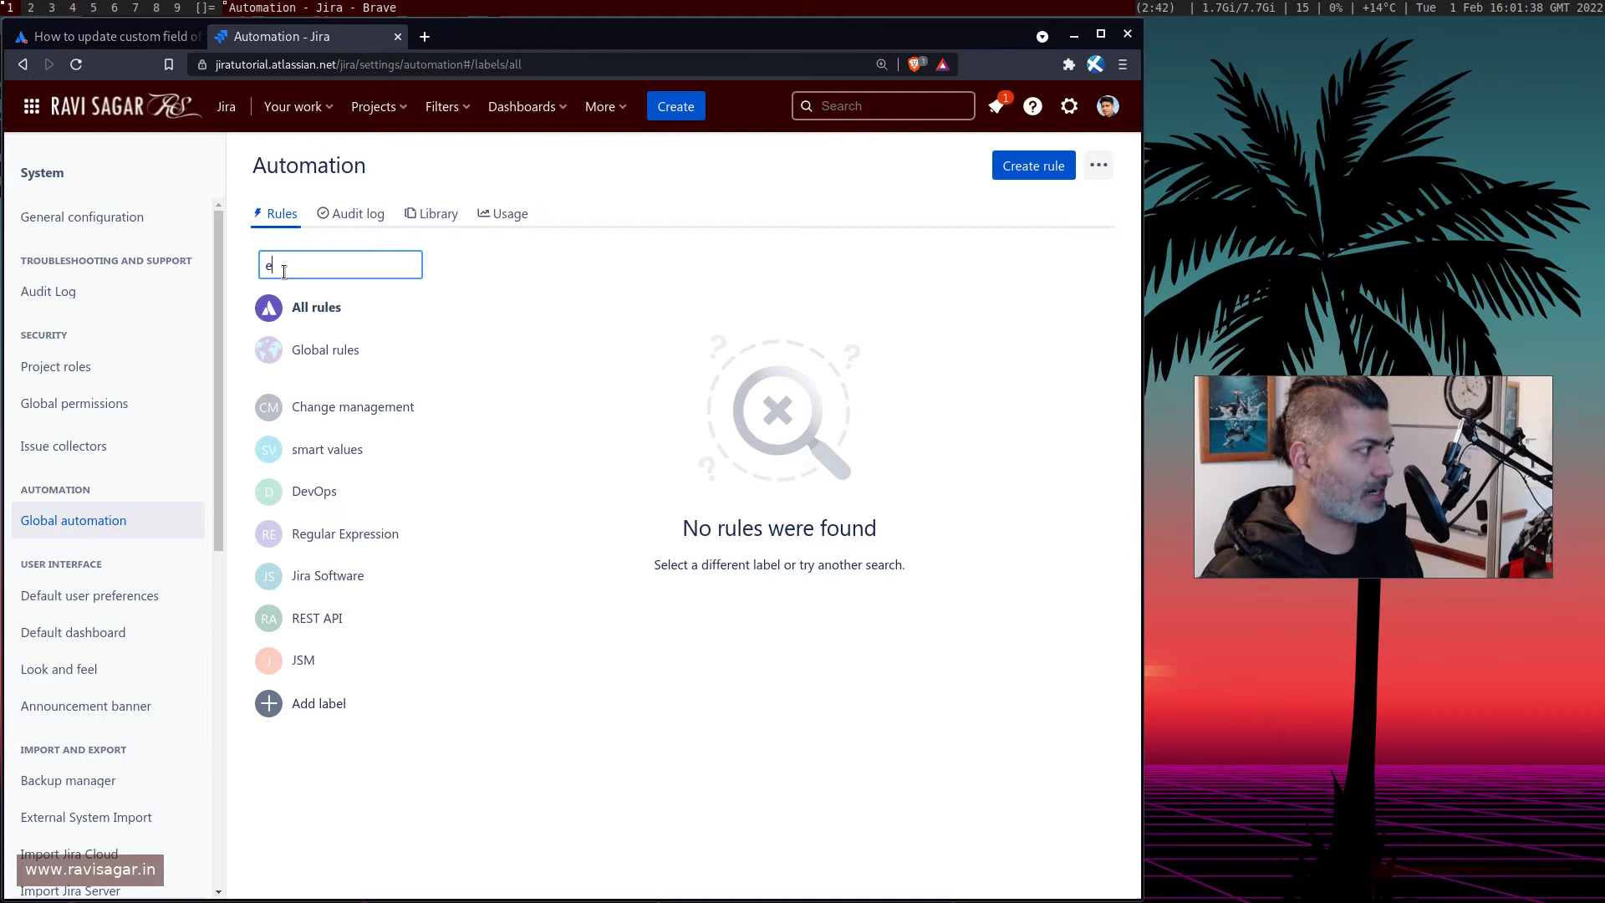
text(dit)
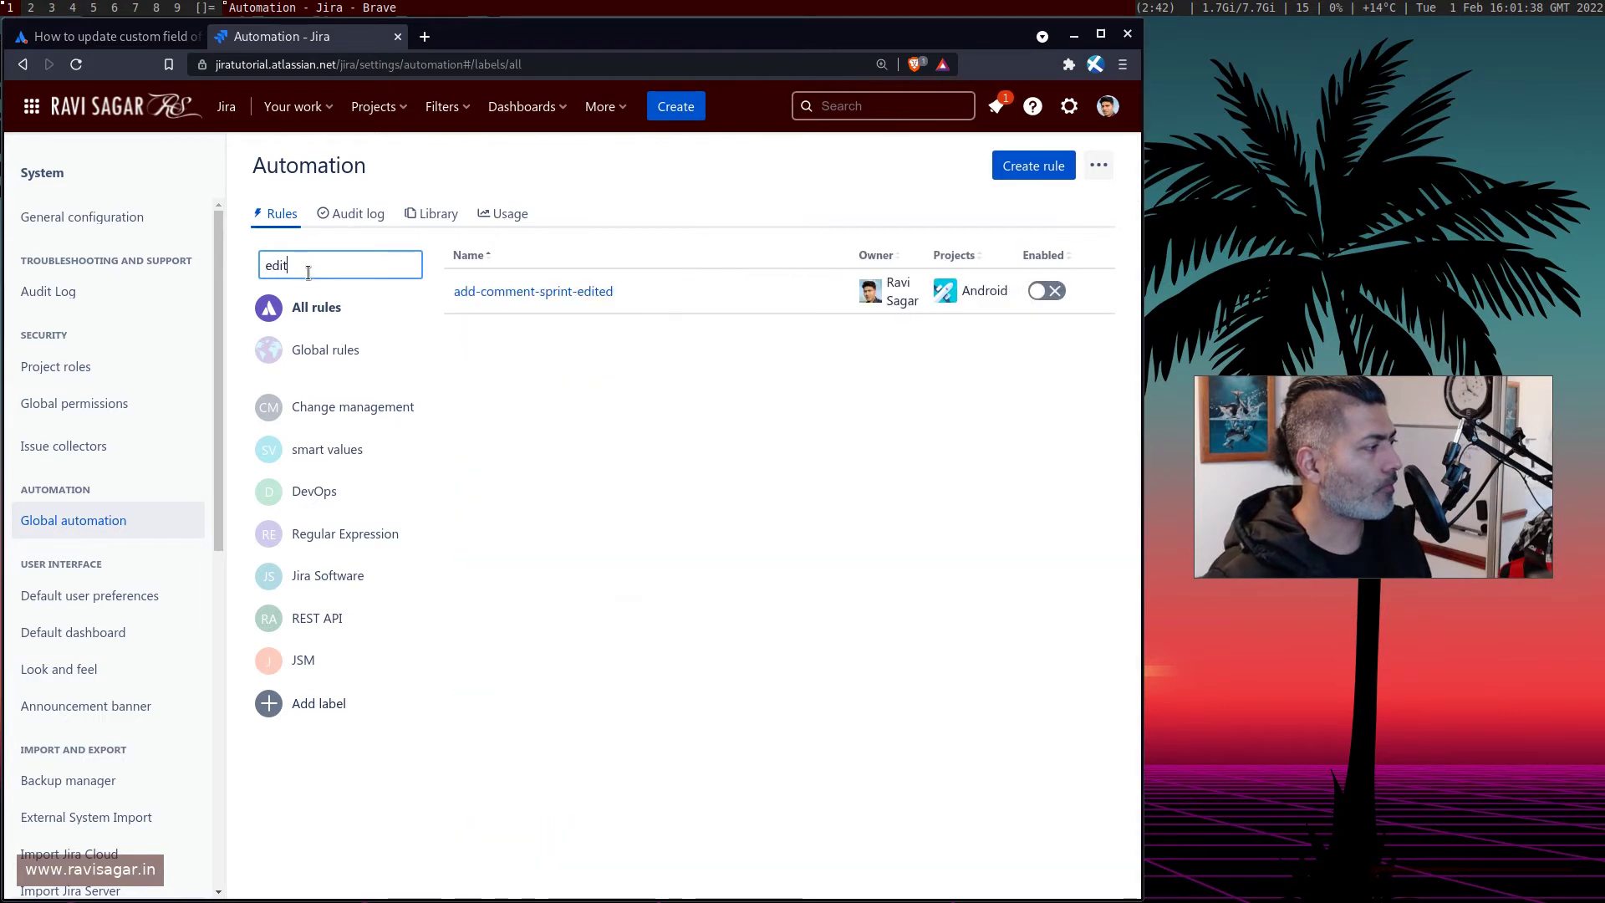
Clear the rule filter and load ravisagar.in in a new tab.
drag(325, 255, 244, 263)
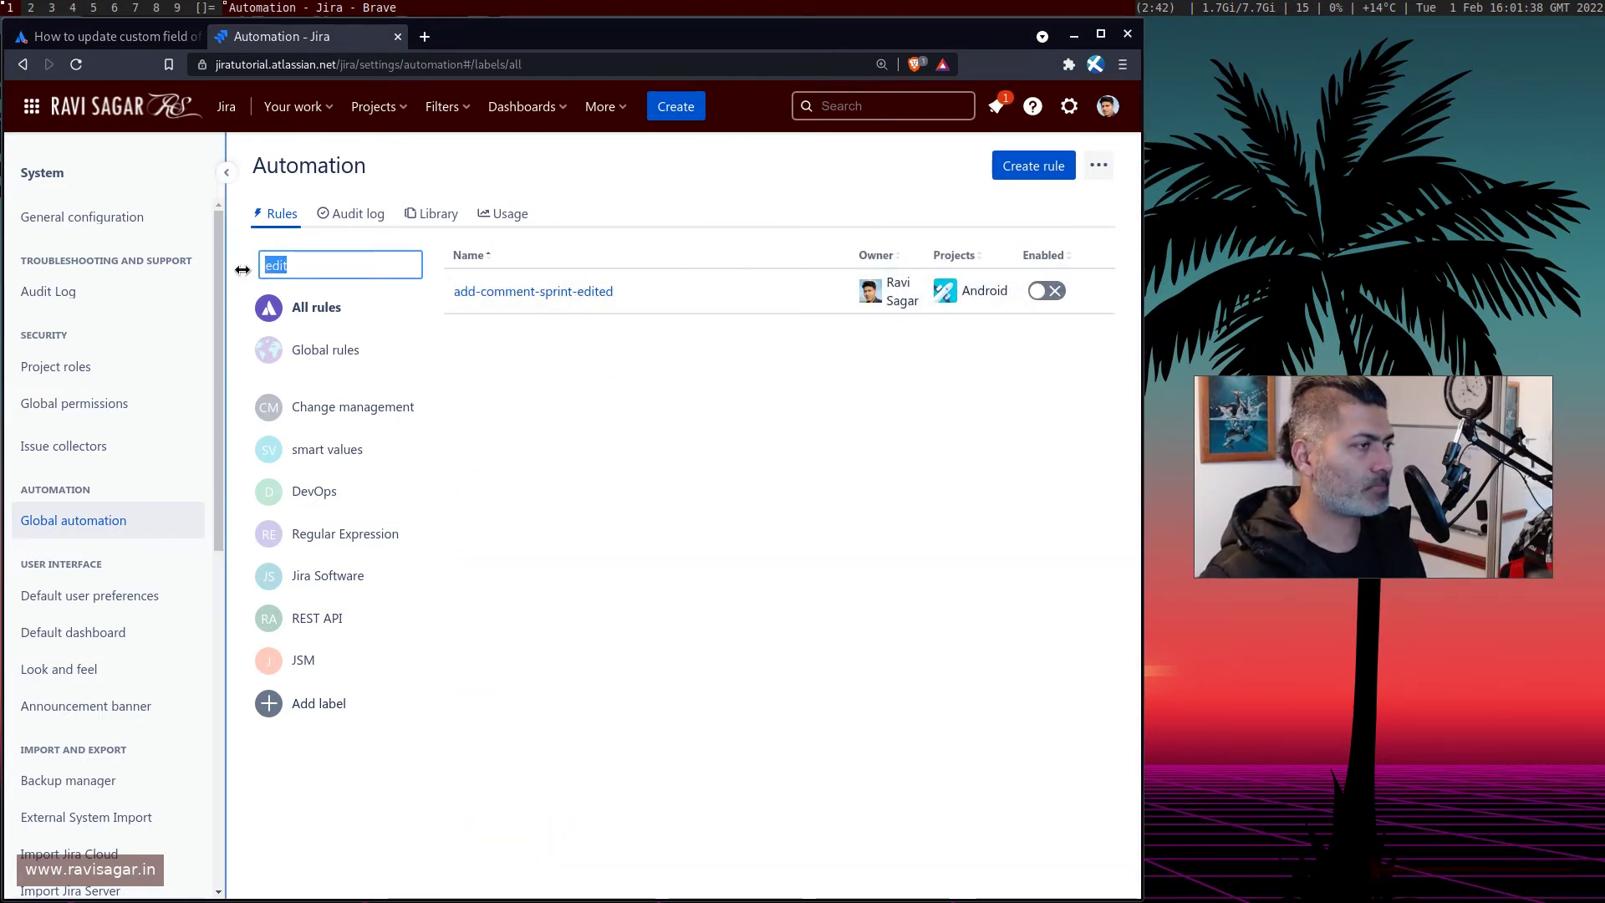
key(BackSpace)
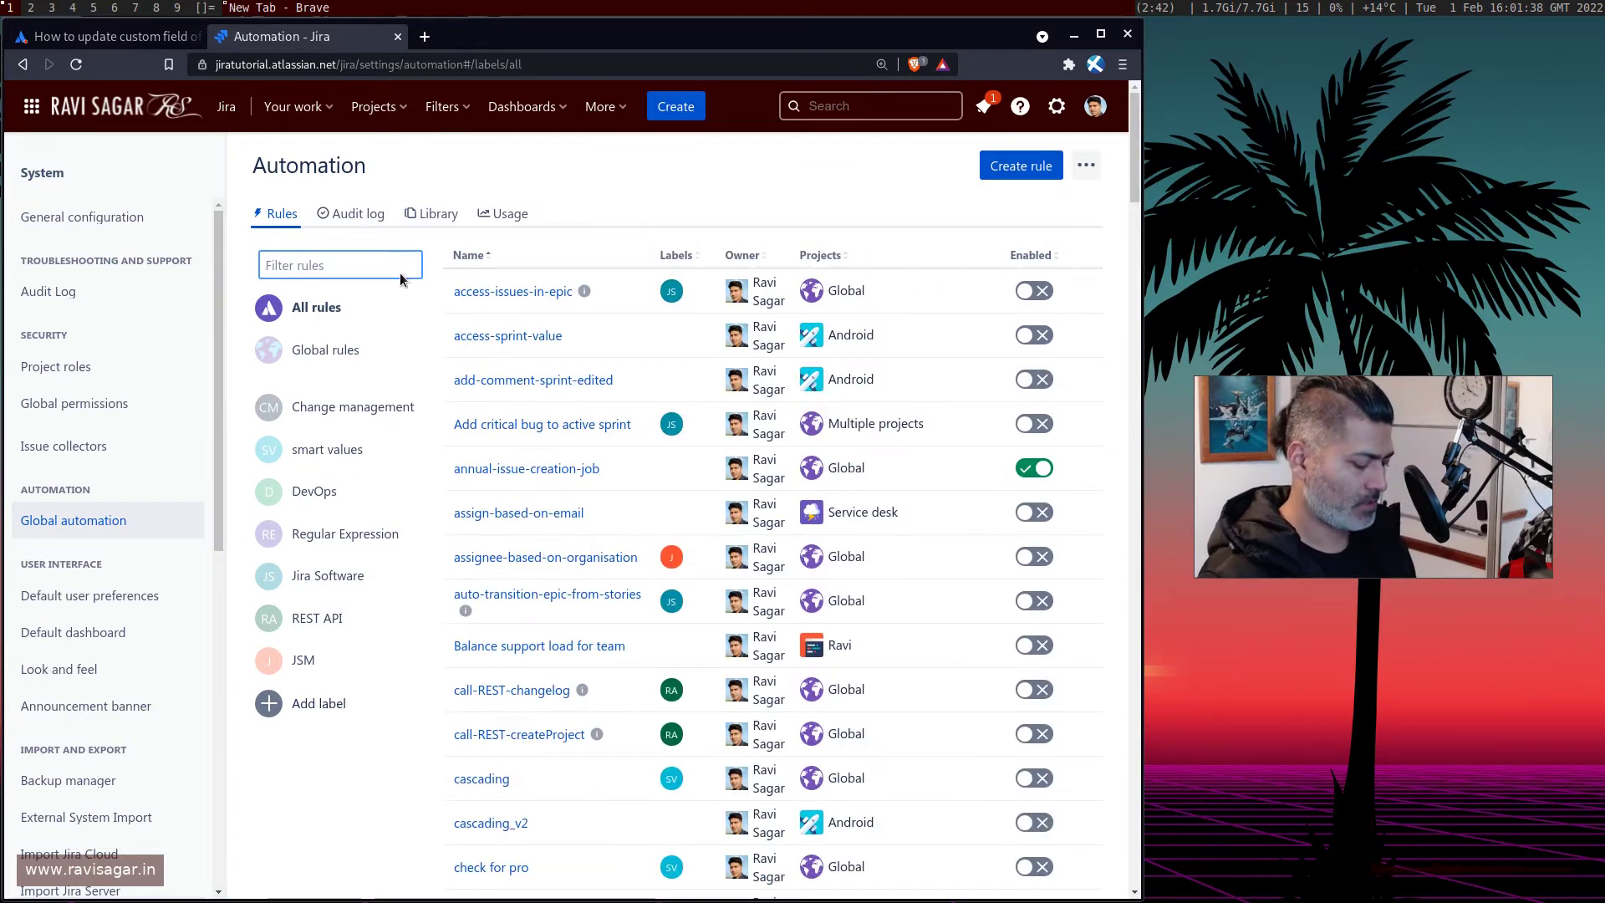
key(ctrl+t)
text(ravi)
key(Return)
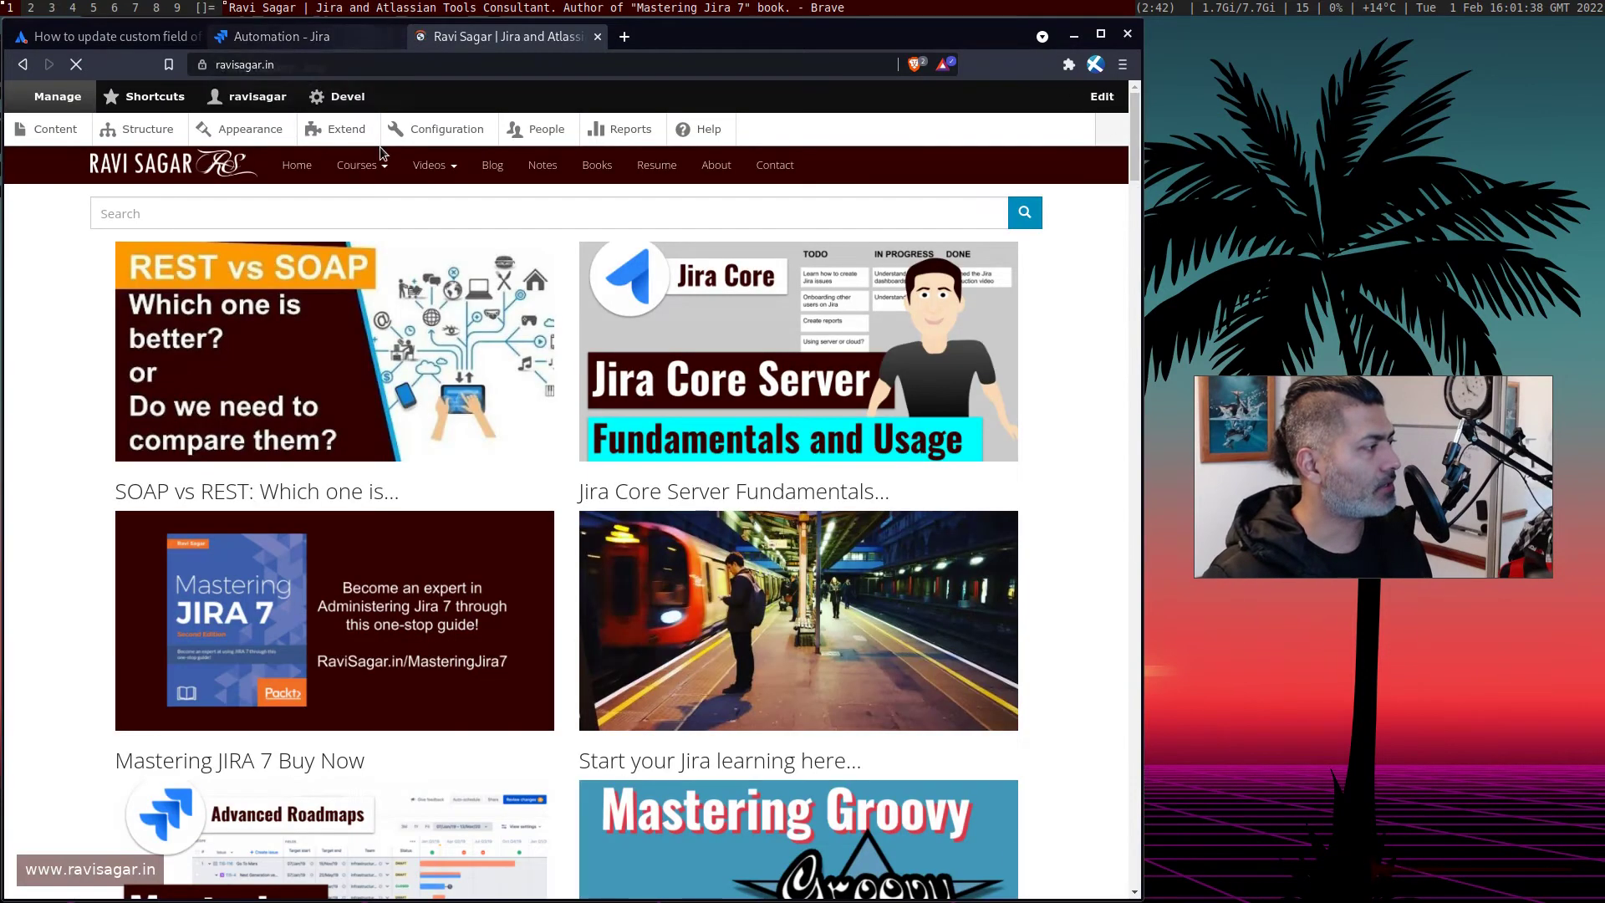
Open the Mastering Jira Cloud Automation course and find 'json' on its page.
click(386, 168)
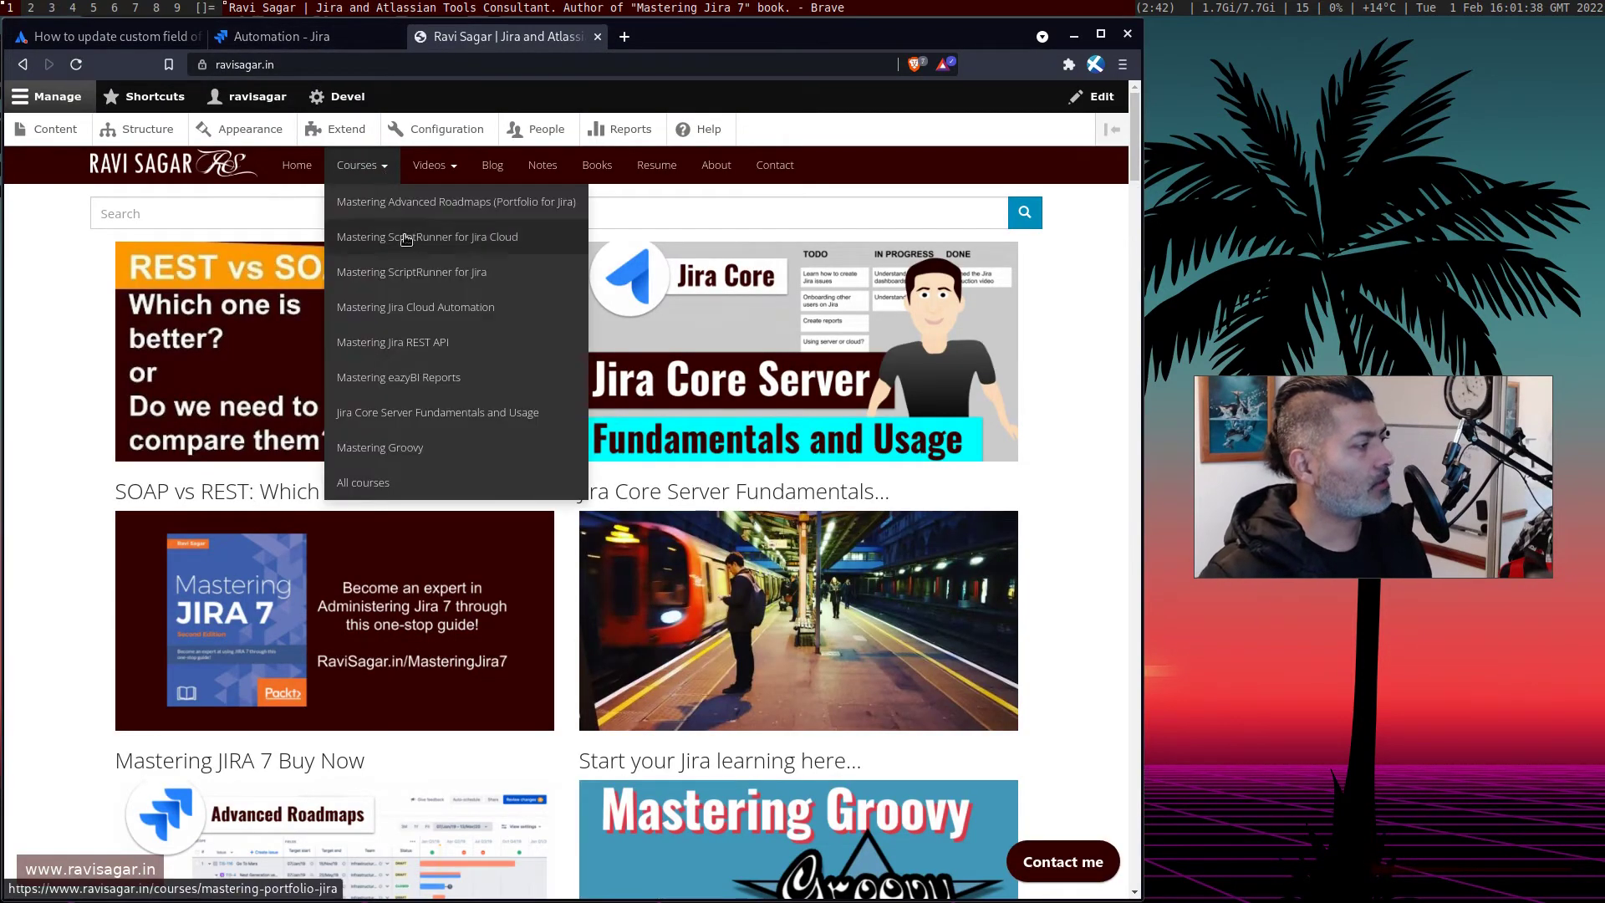
click(420, 310)
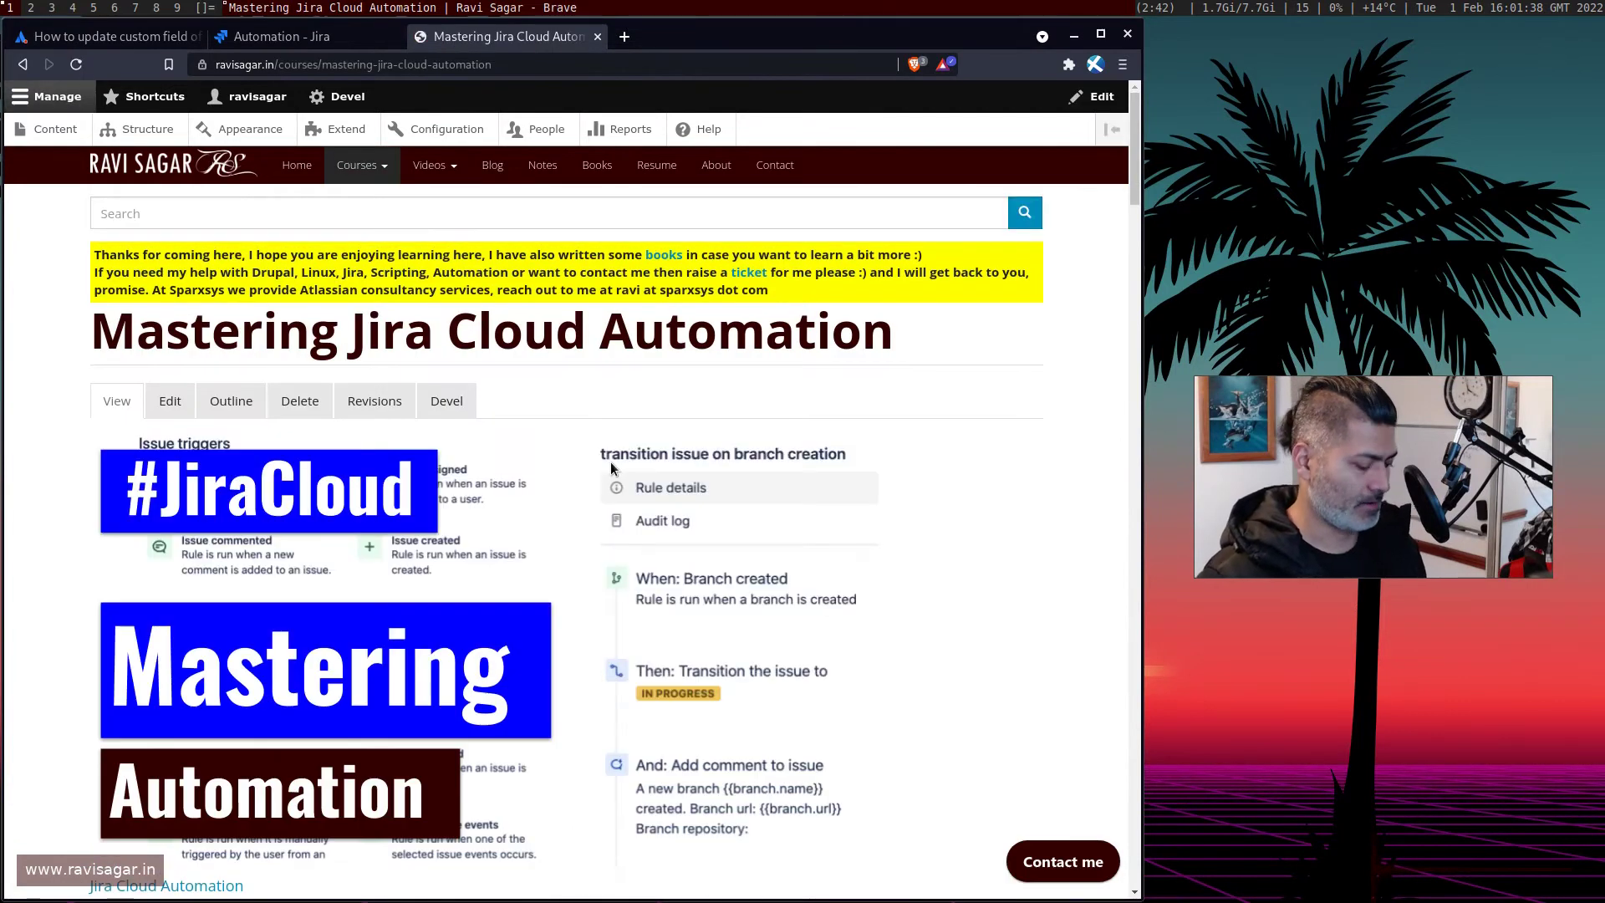
key(ctrl+f)
text(json)
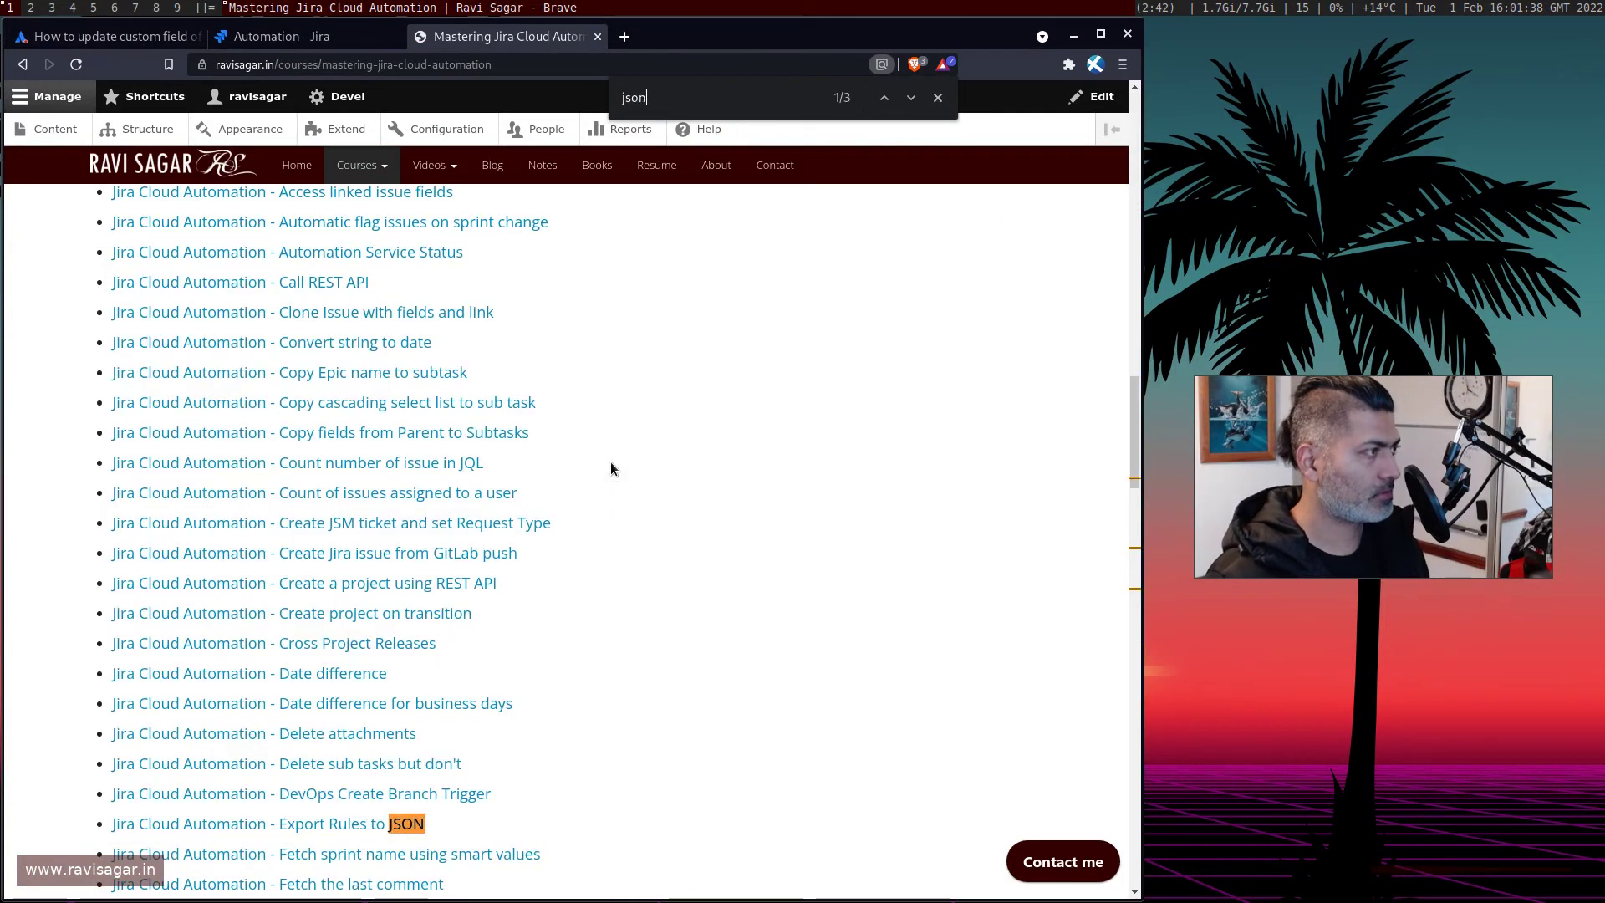
key(Return)
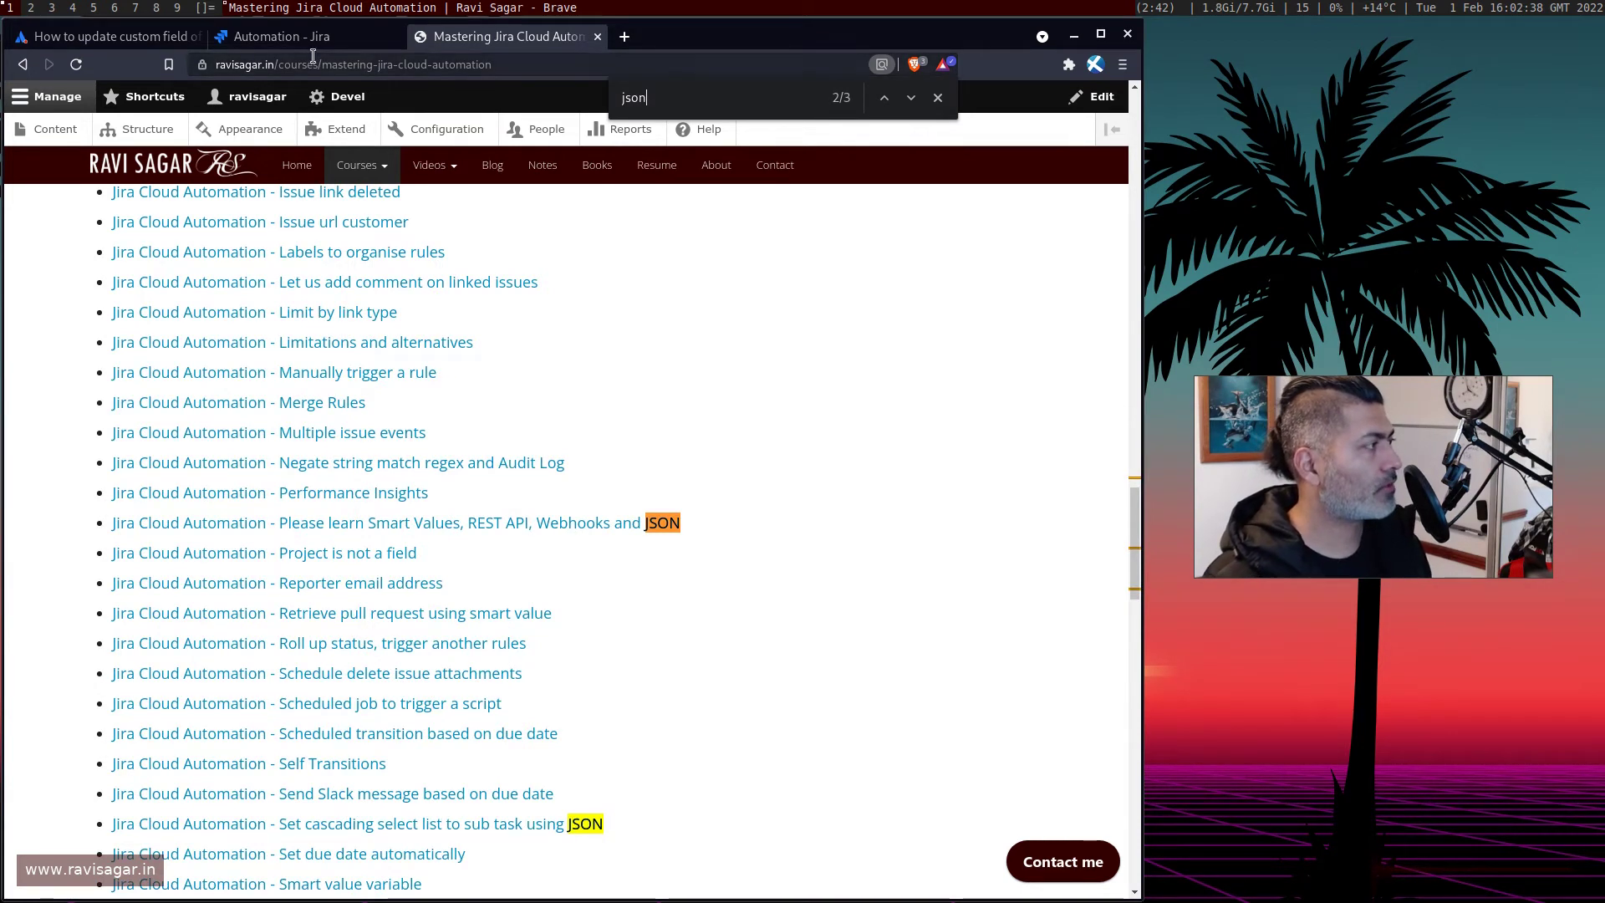
In Jira, filter by 'cas' and review the copy-cascading-custom-field-subtask rule.
click(330, 37)
text(ca)
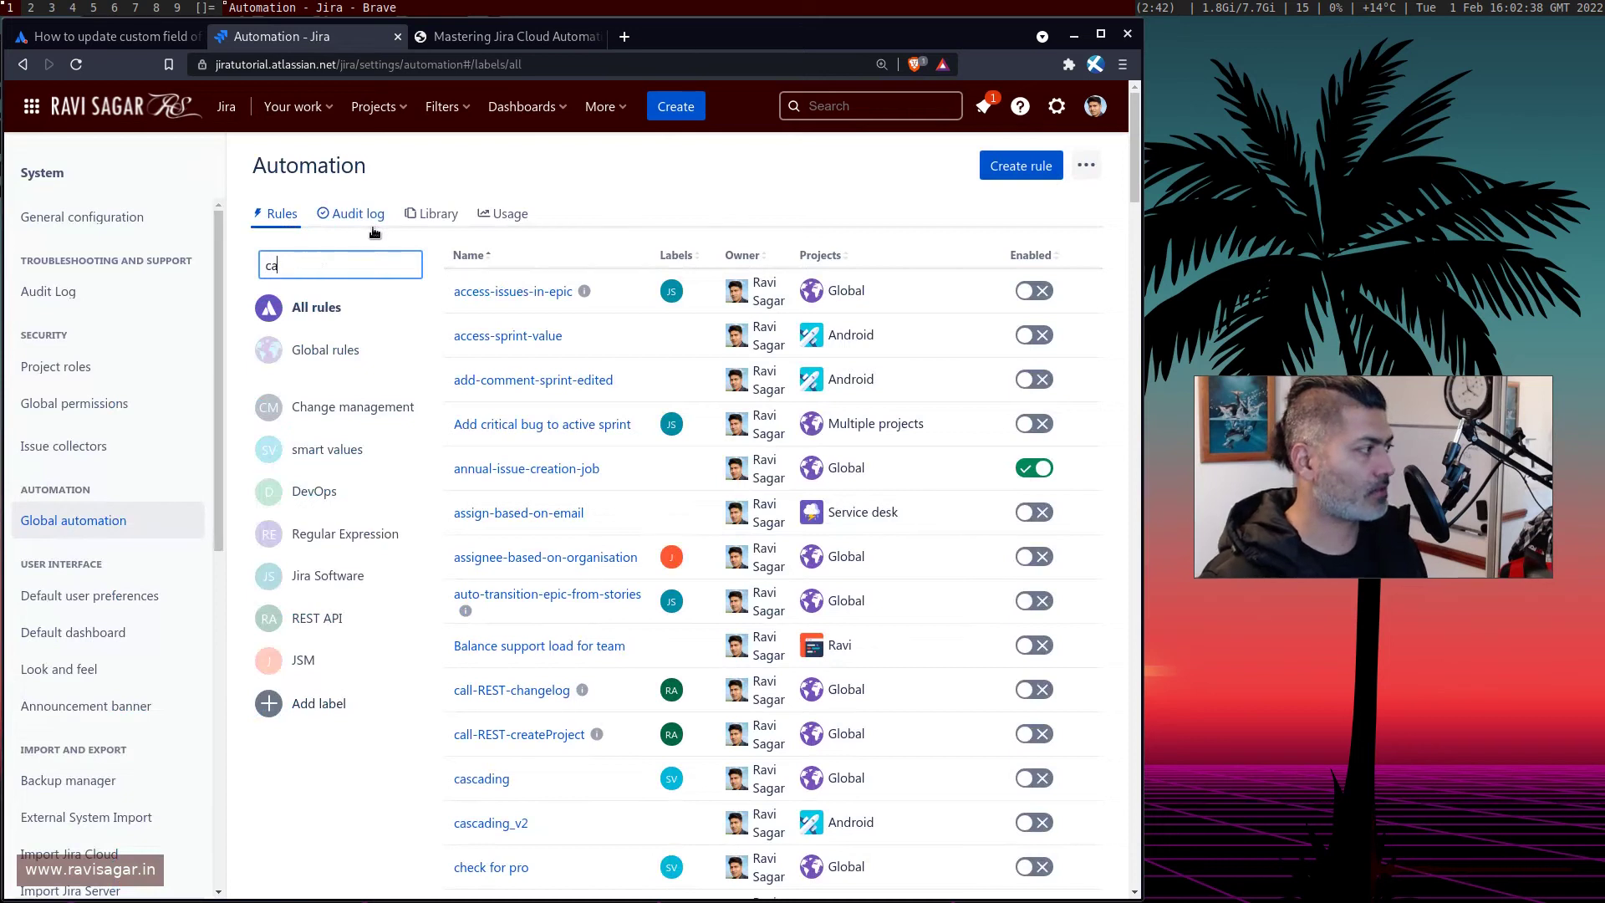
text(sc)
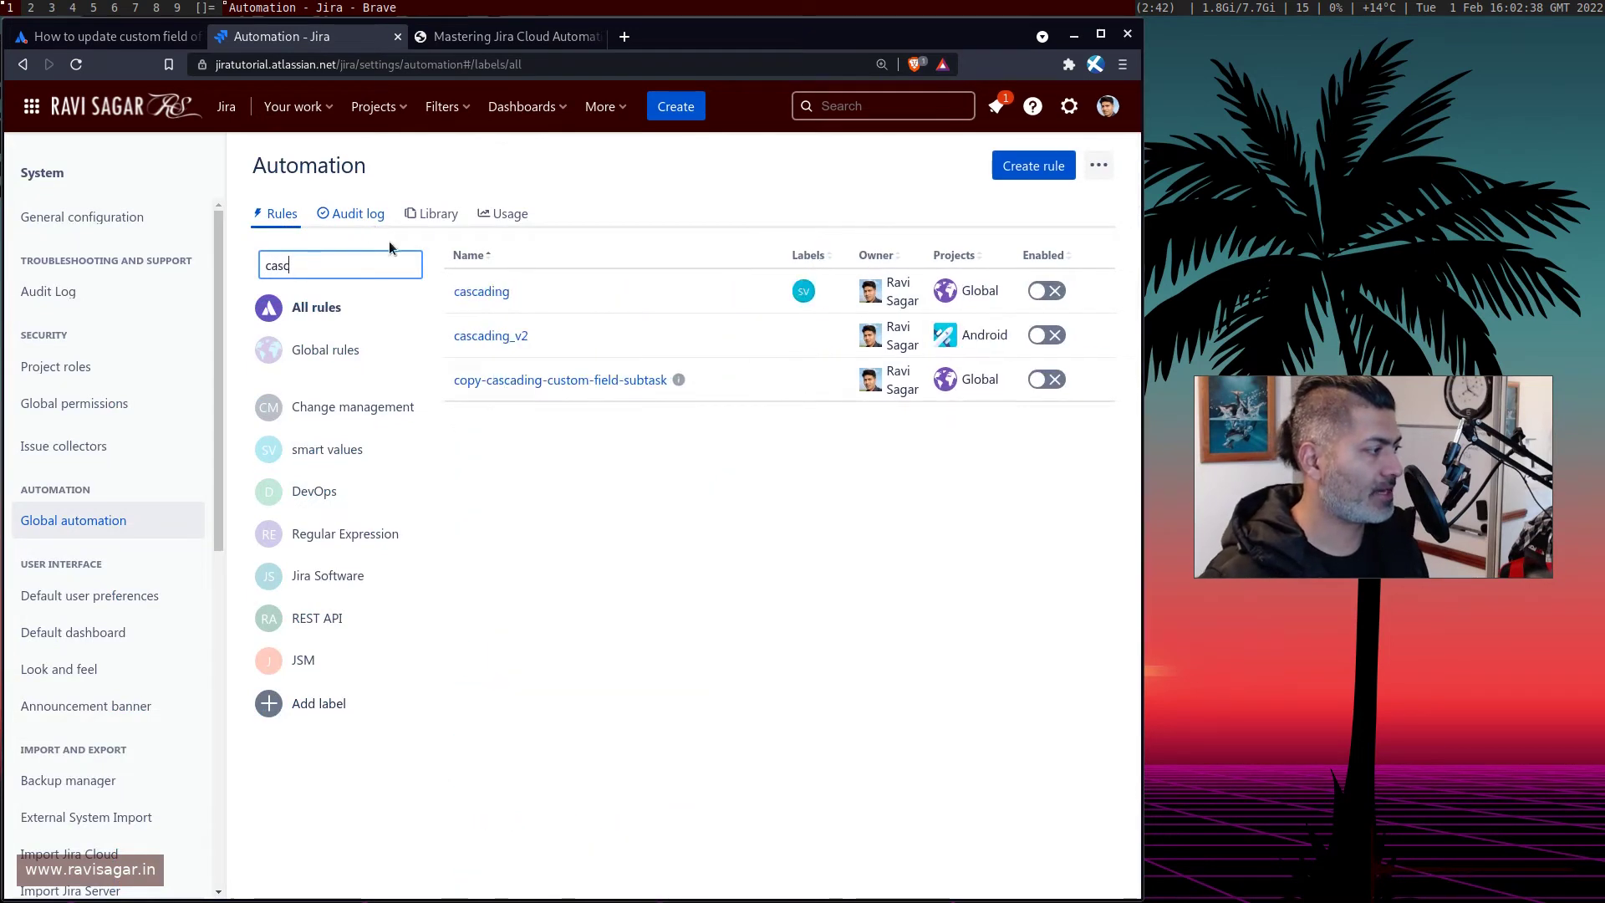
click(562, 382)
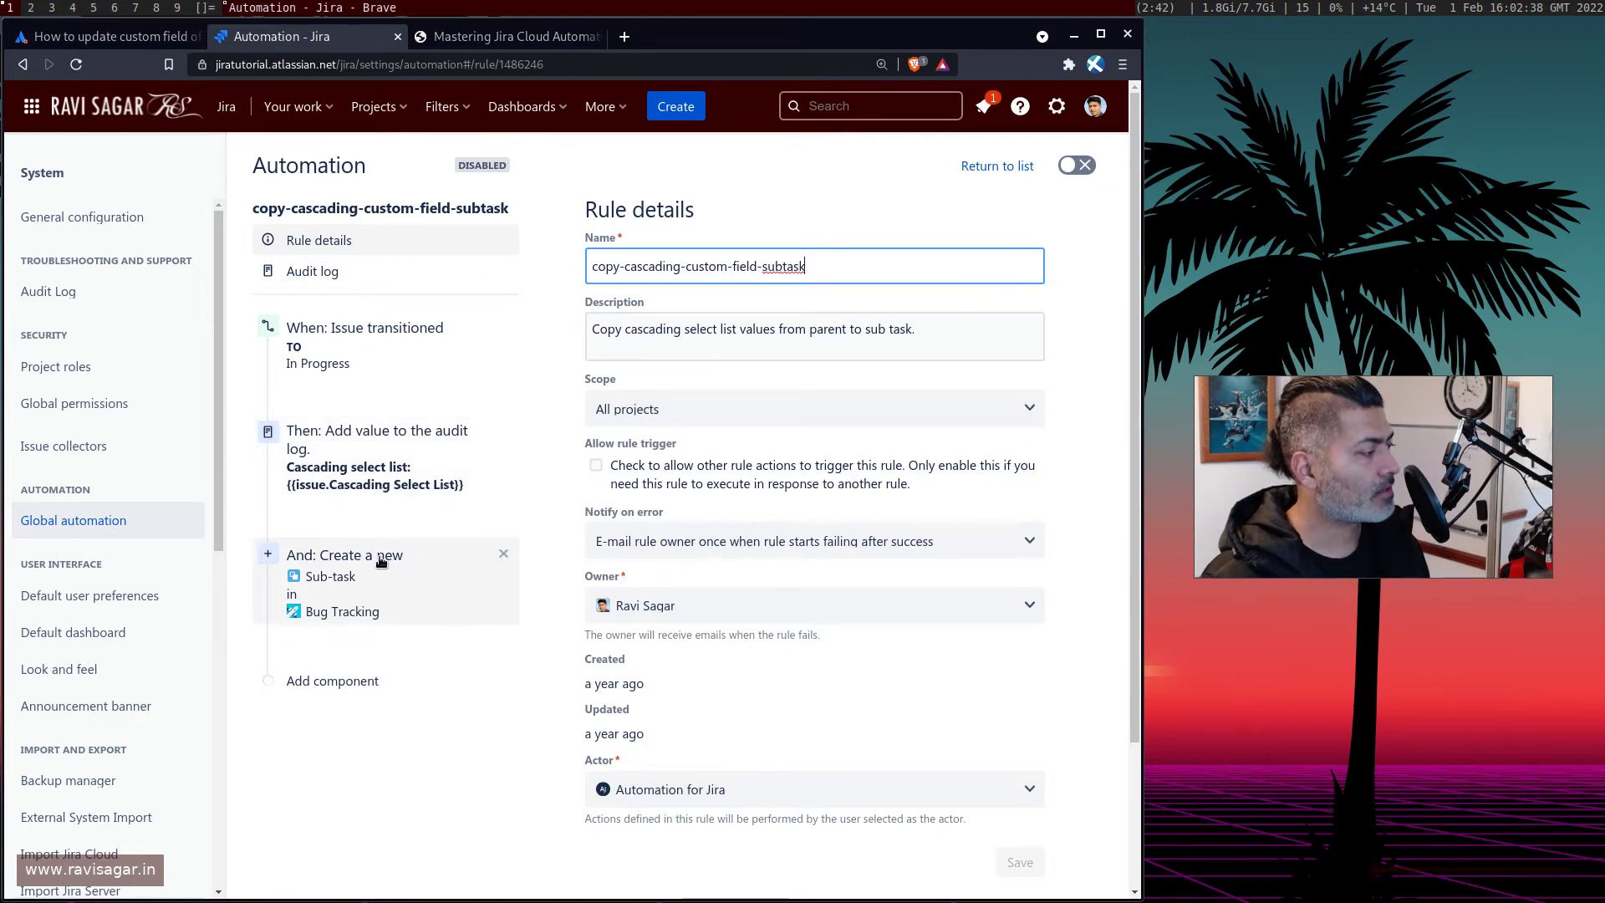
click(1013, 167)
Open the course's 'Set cascading select list to sub task using JSON' video page.
key(ctrl+Tab)
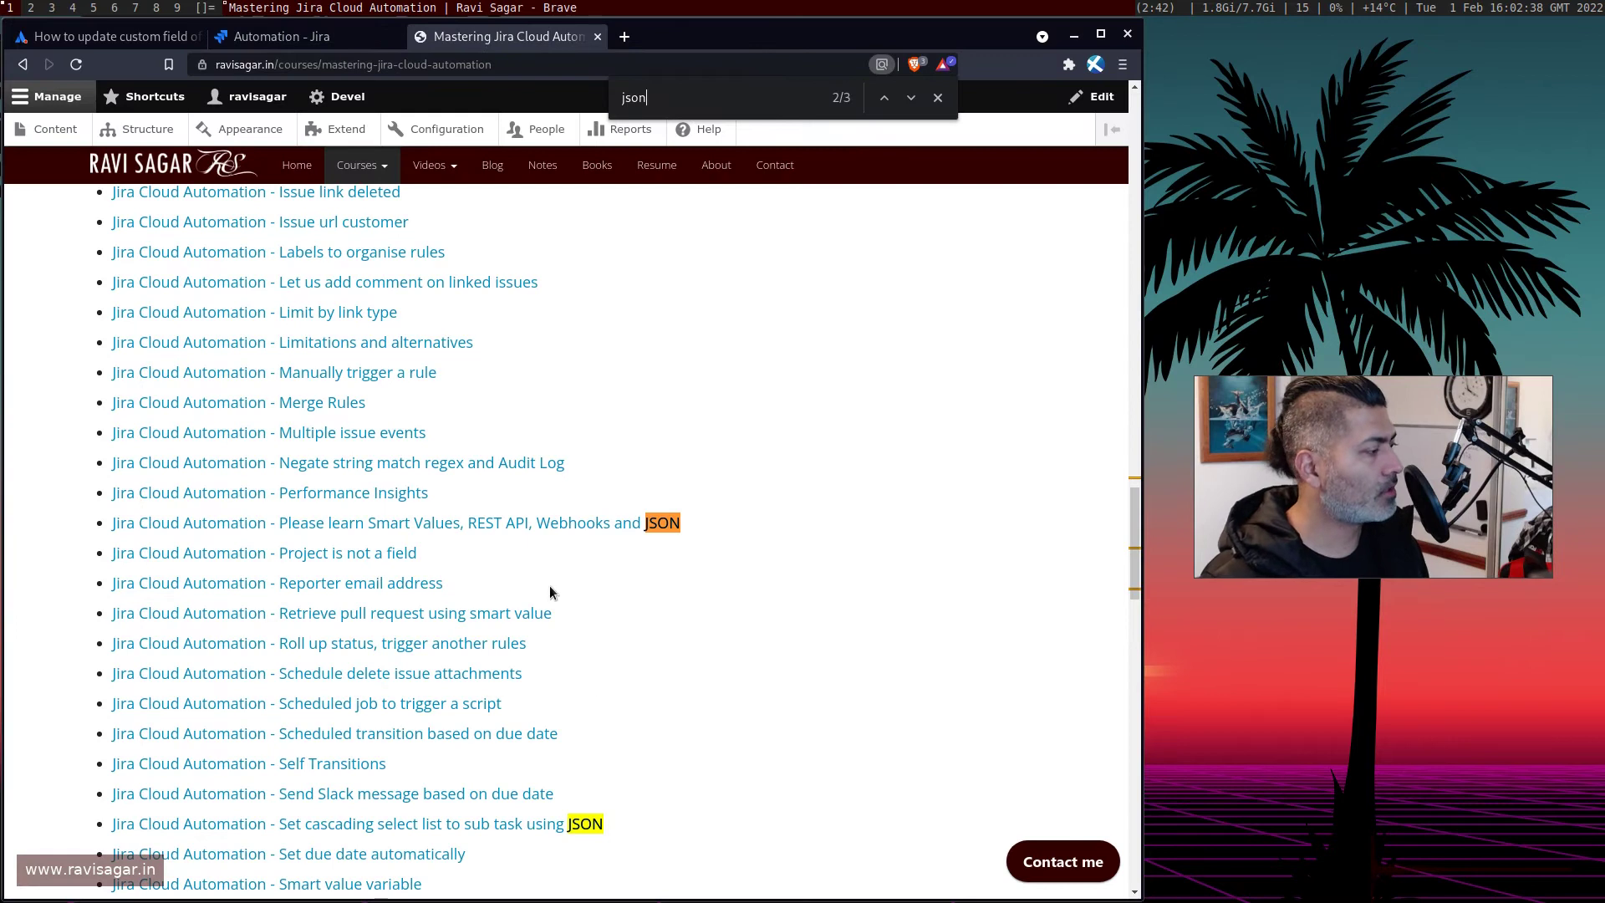
click(486, 824)
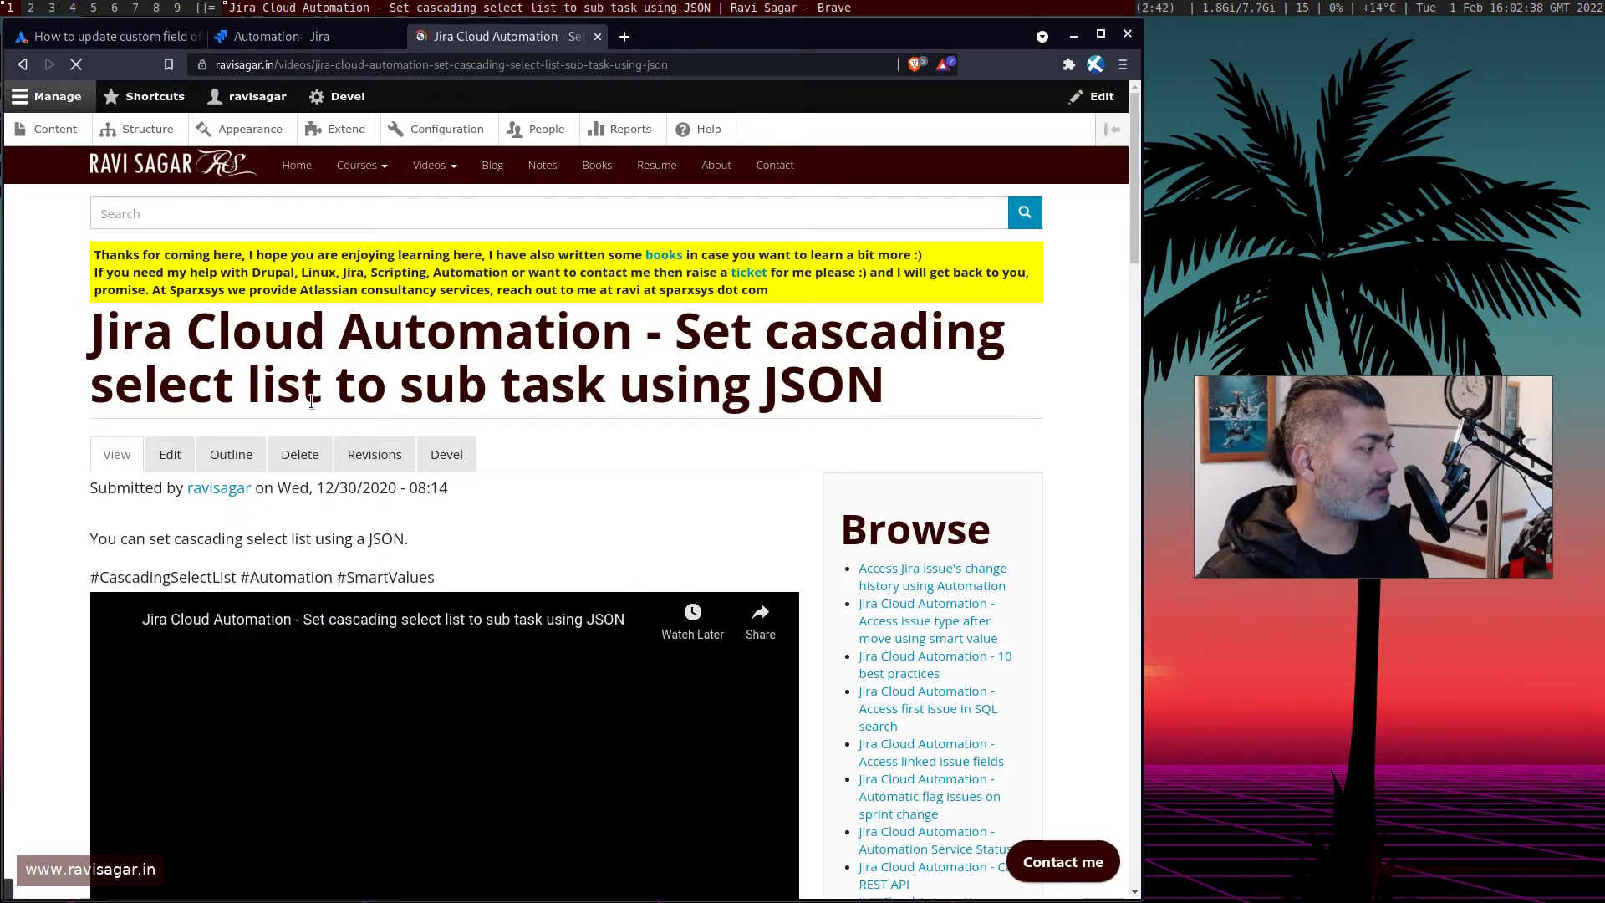
scroll(719, 429, down, 1)
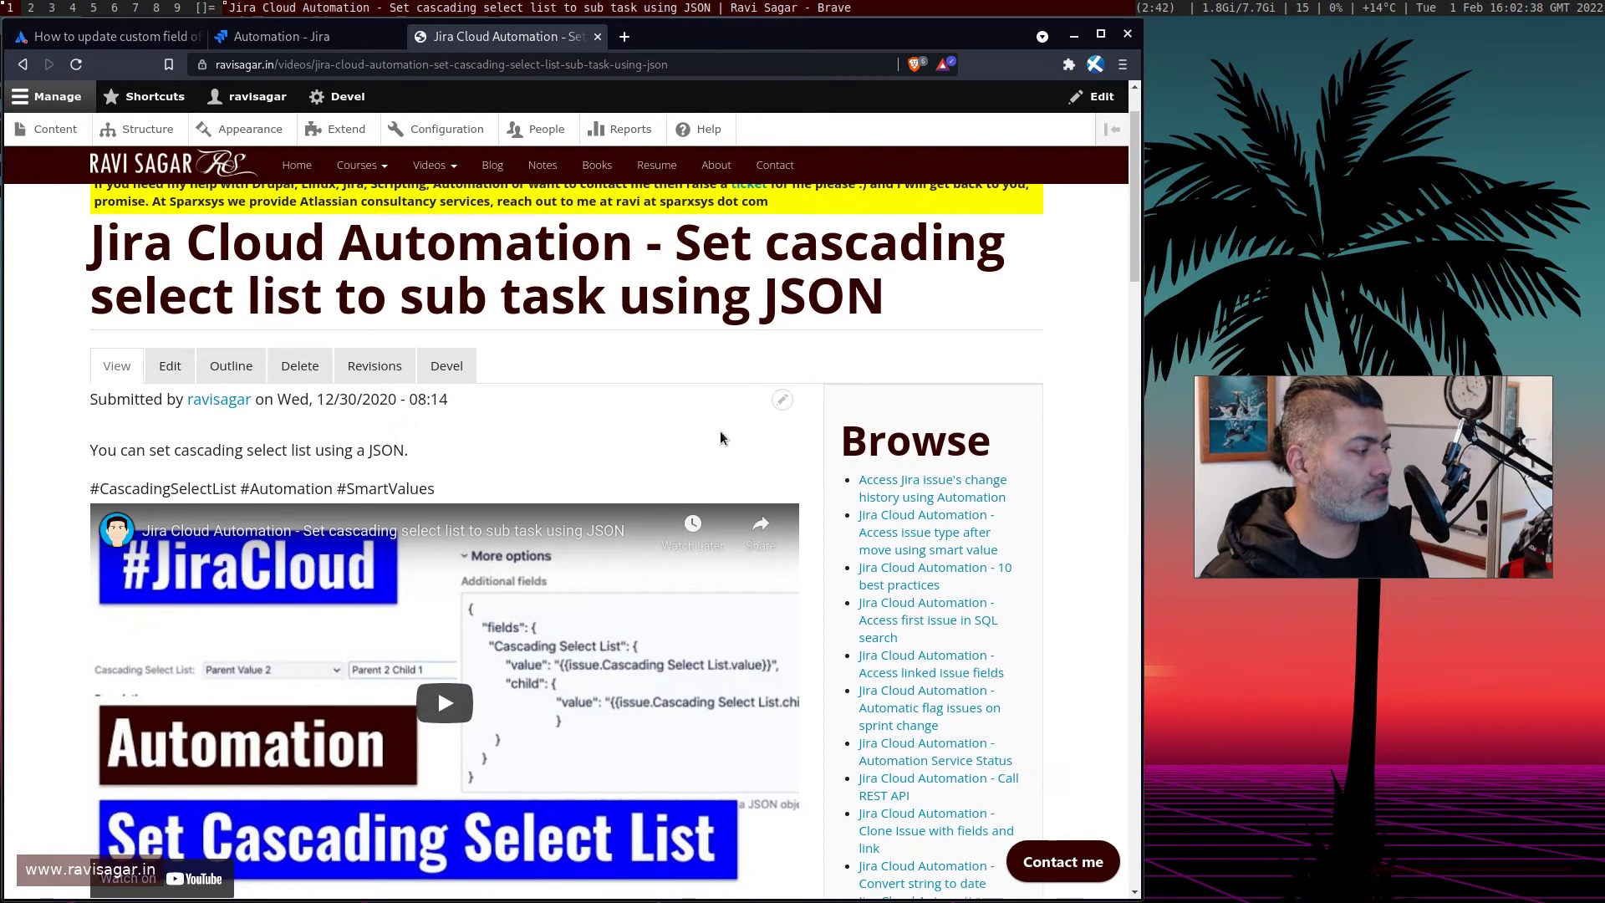
Filter rules by 'cas' and review cascading_v2's compare condition, comment and sub-task actions.
click(282, 36)
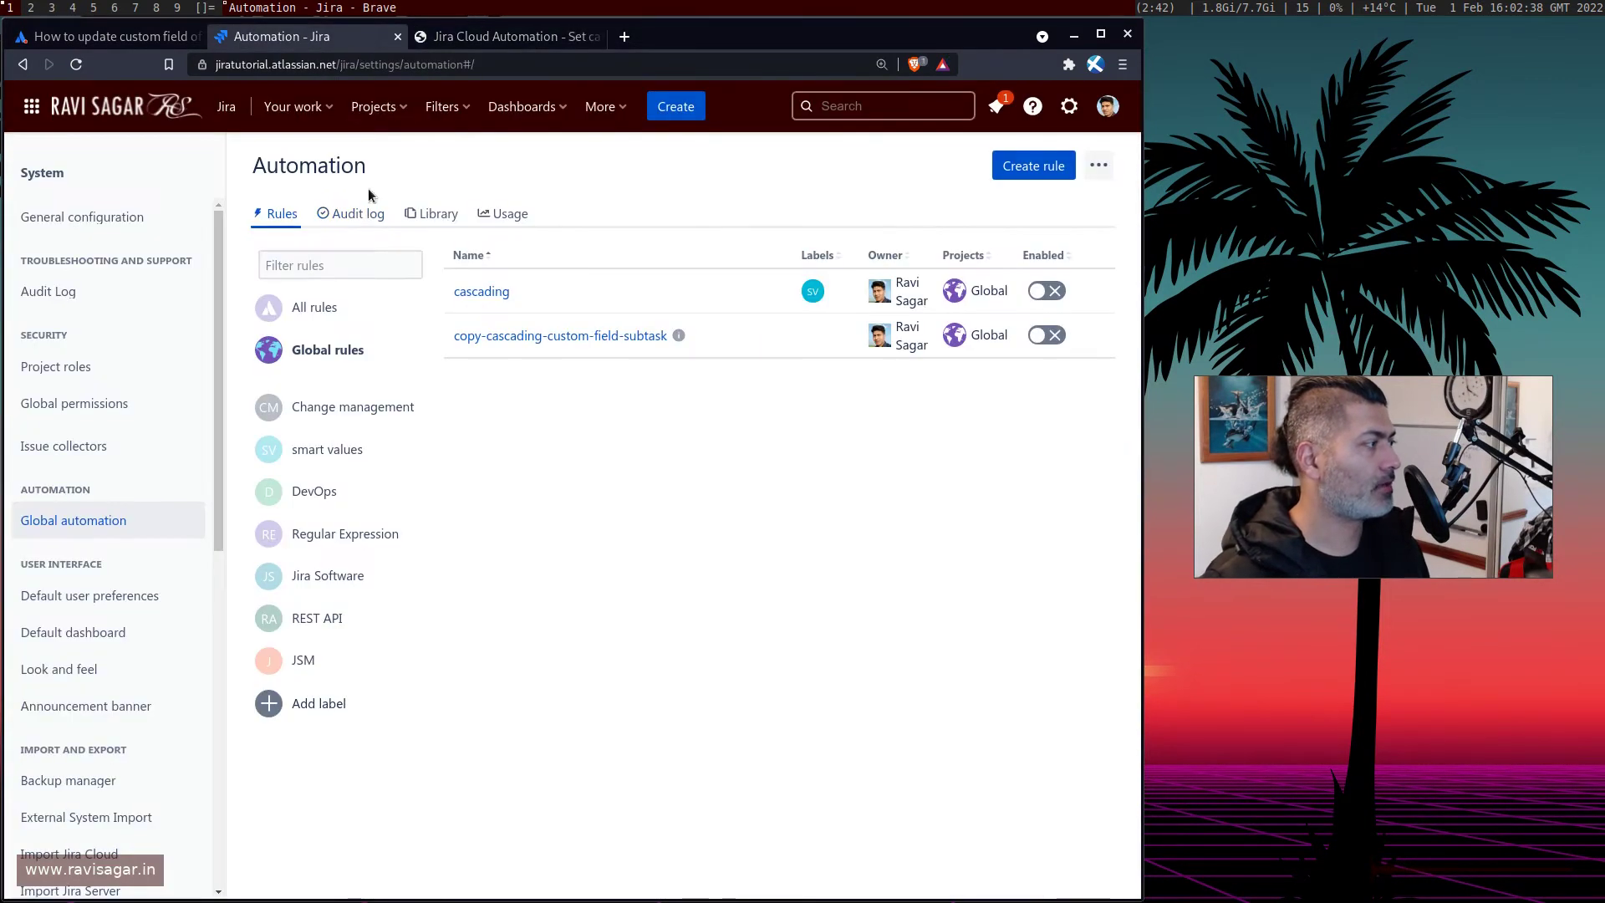
click(337, 270)
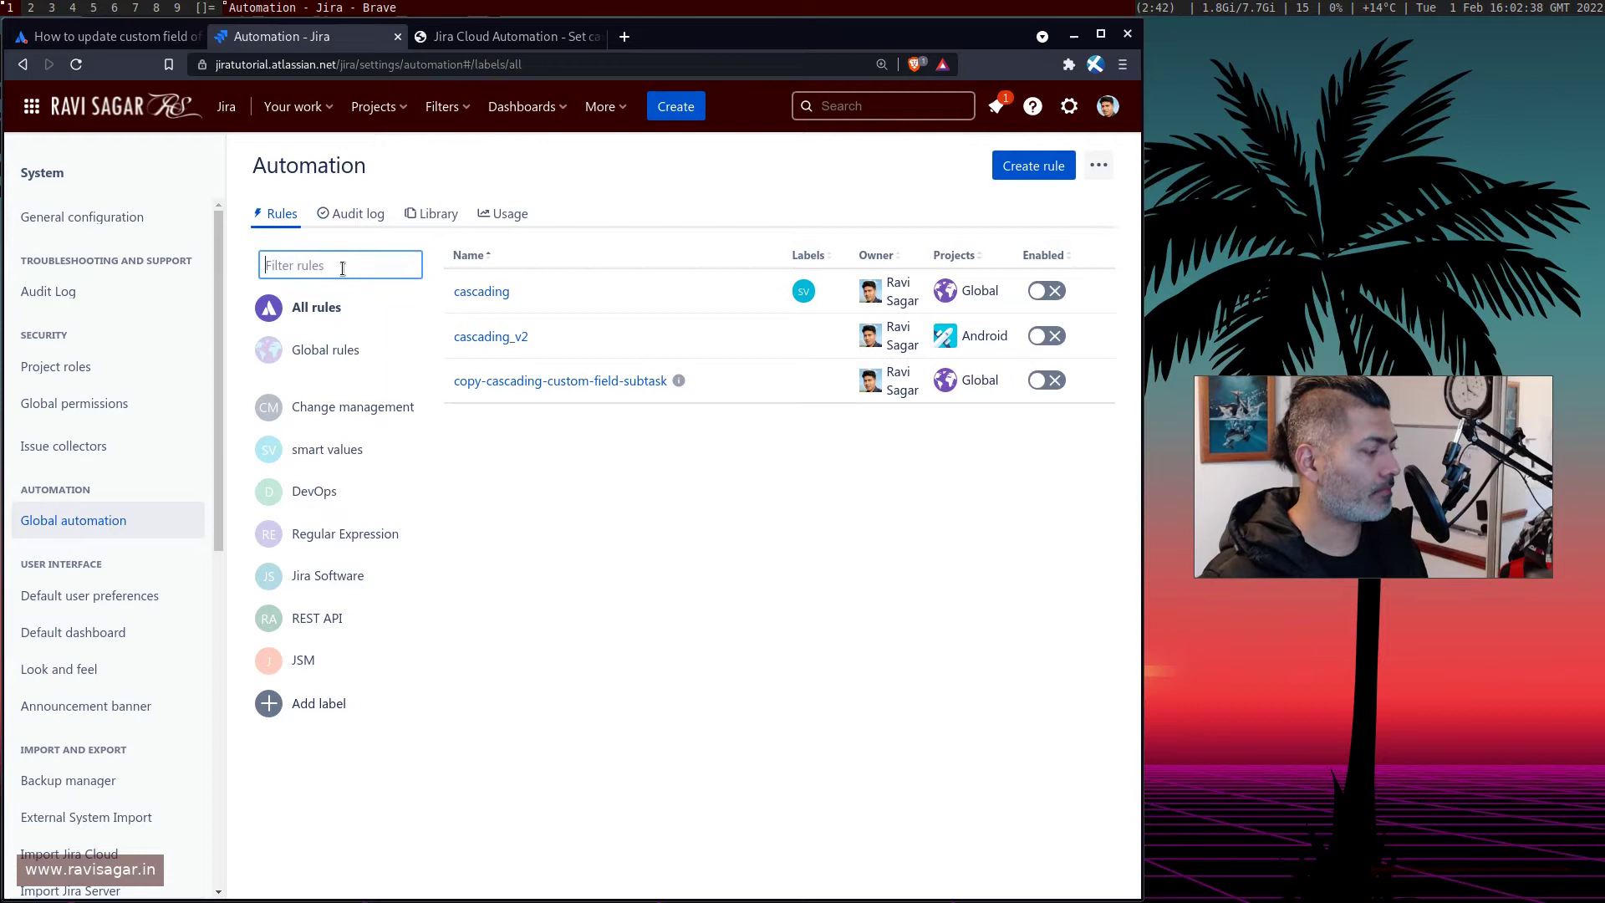
text(cas)
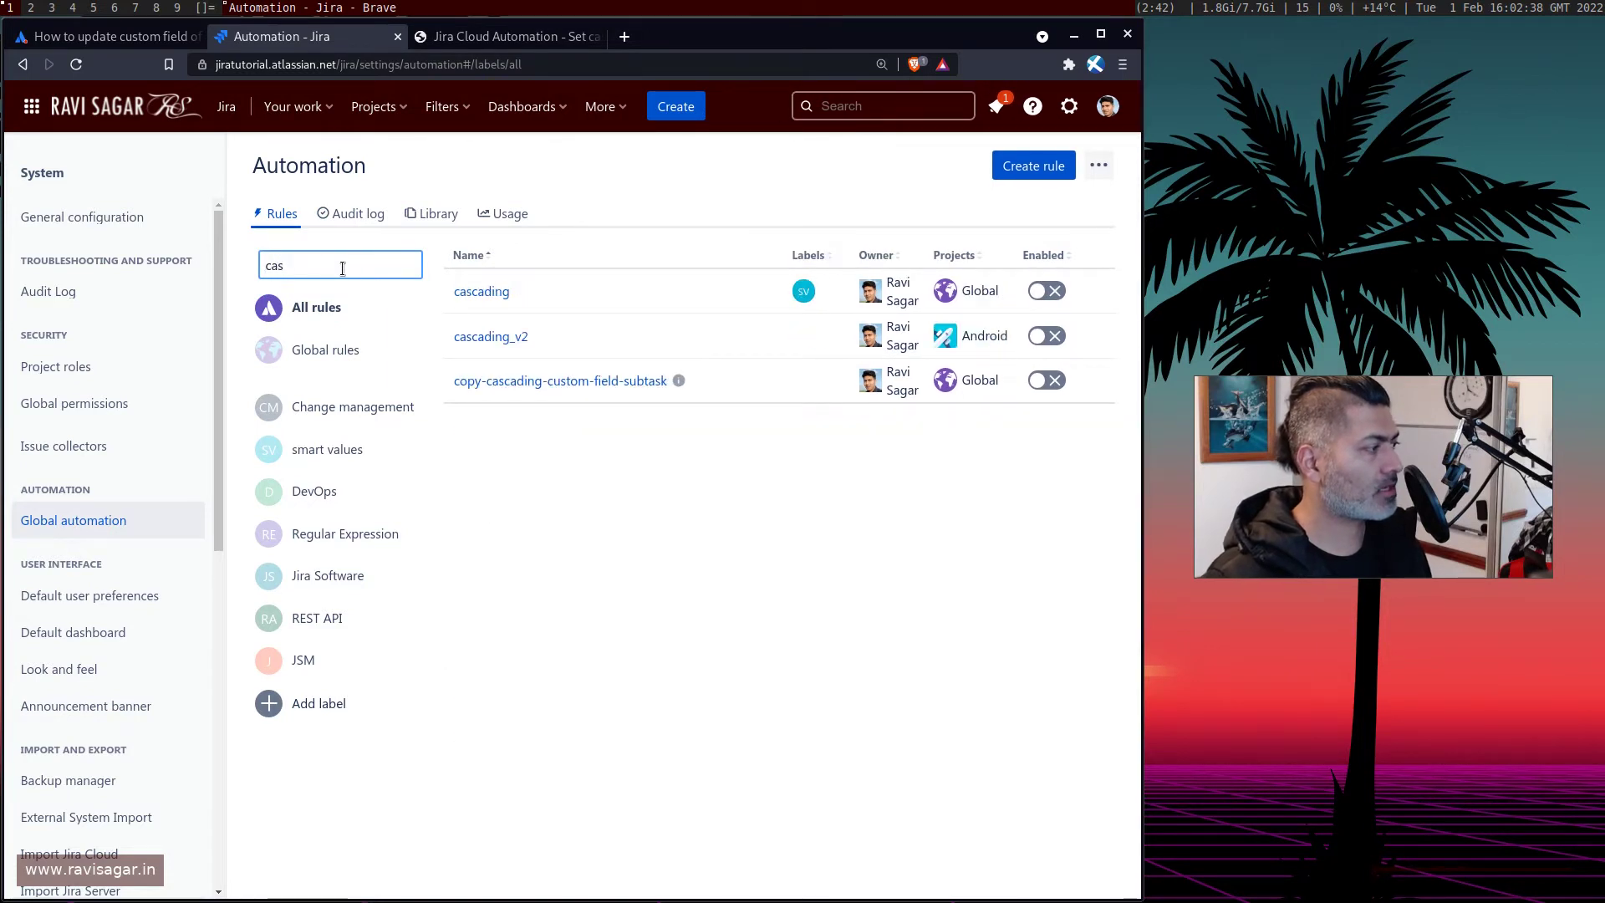
click(491, 338)
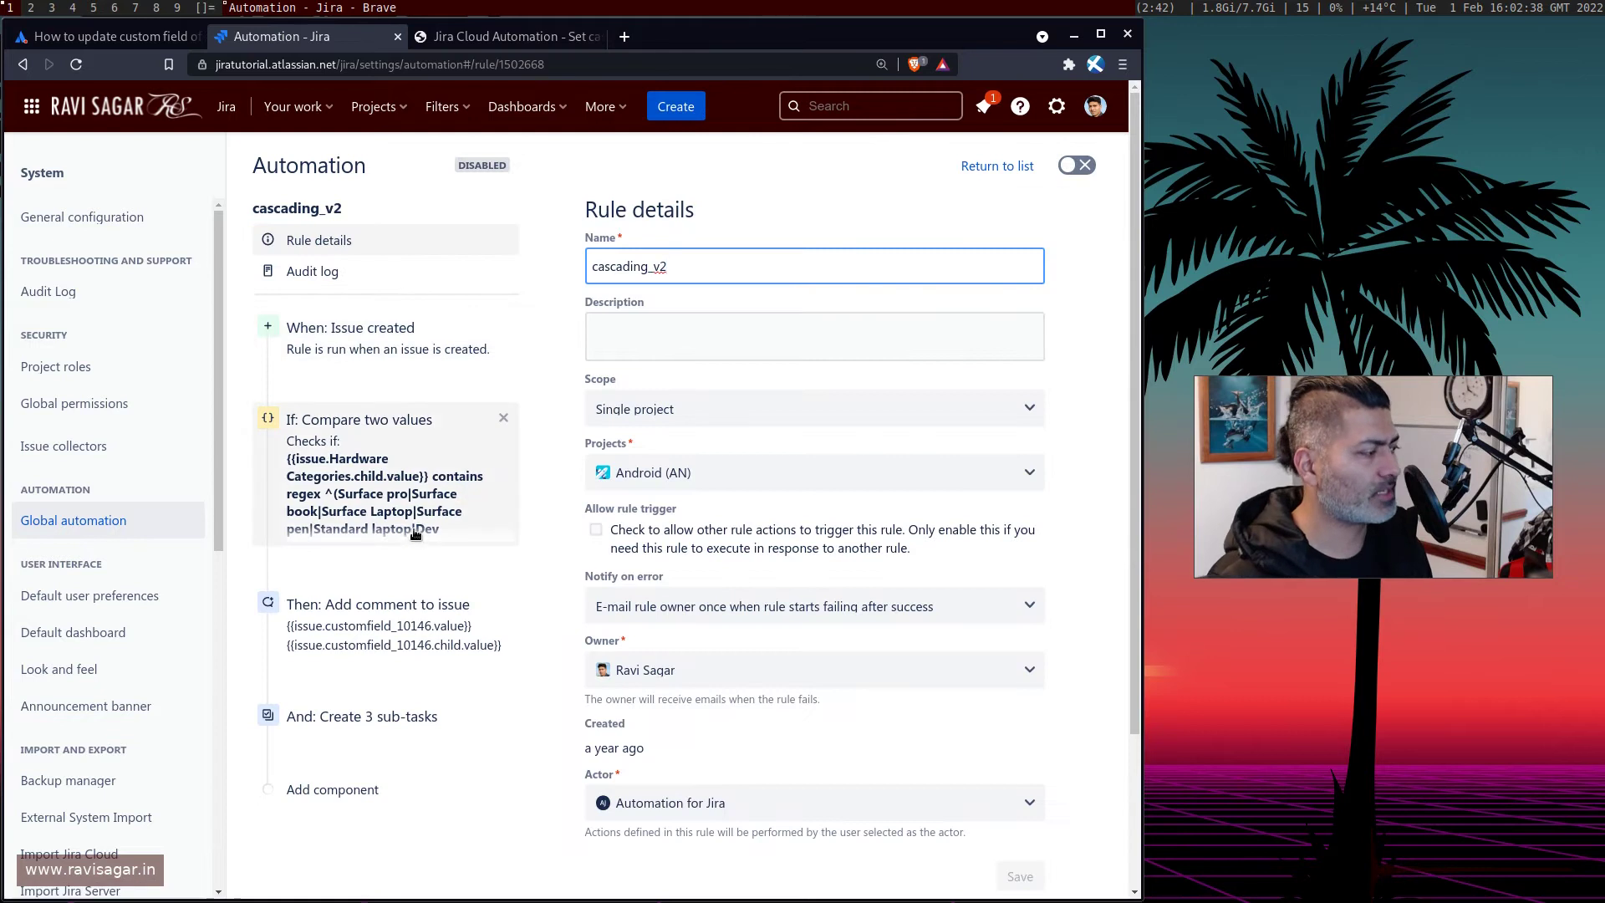
click(400, 604)
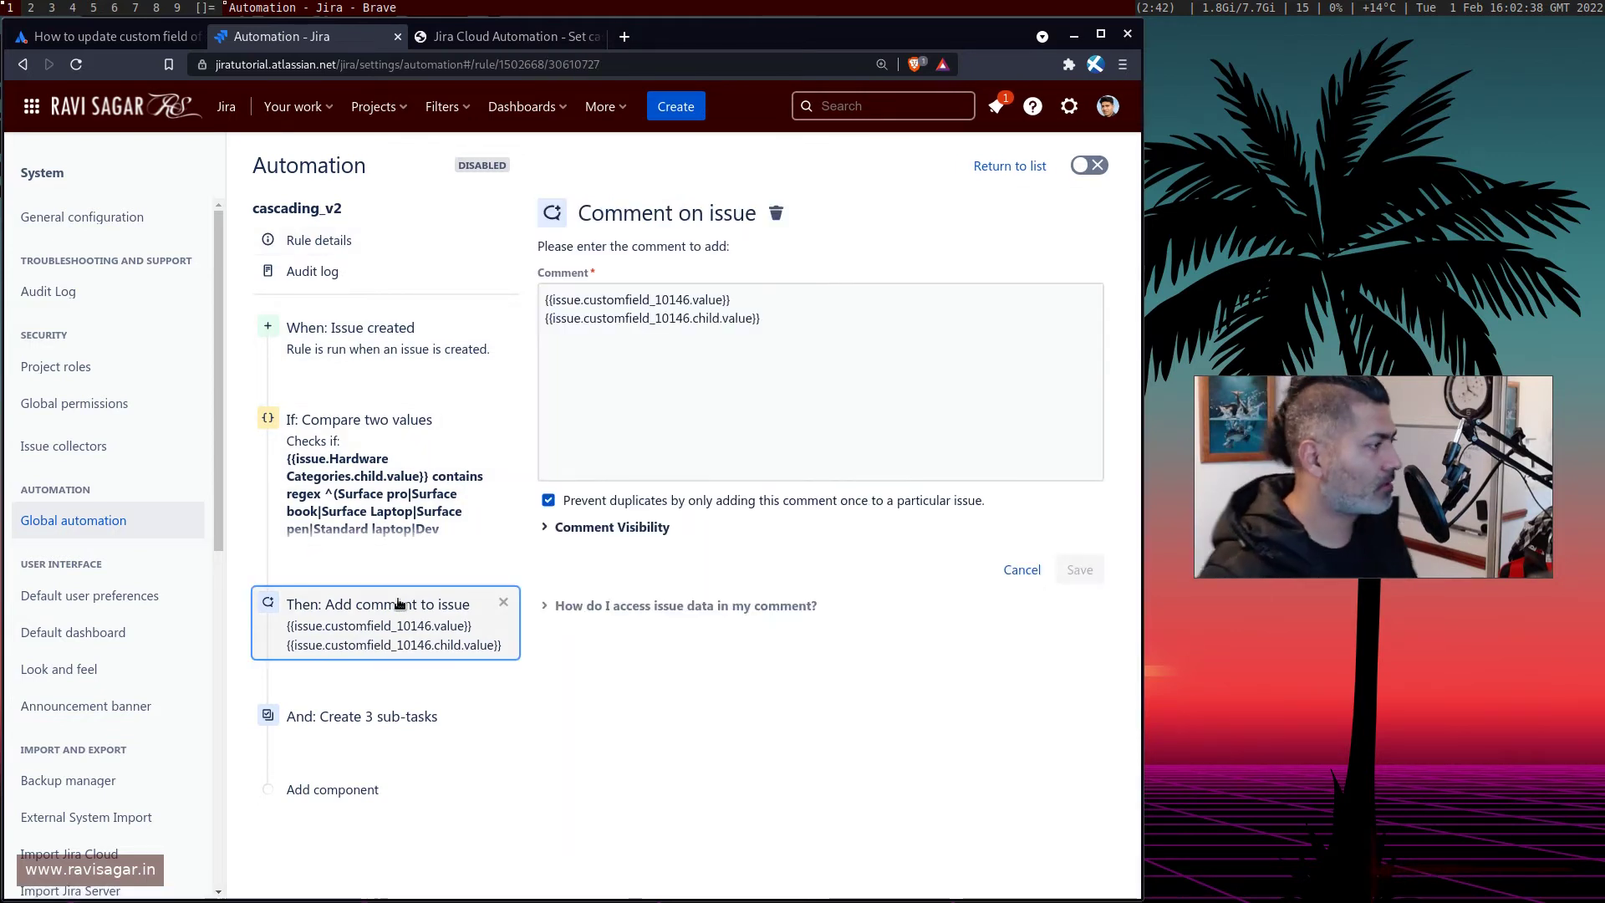
click(411, 511)
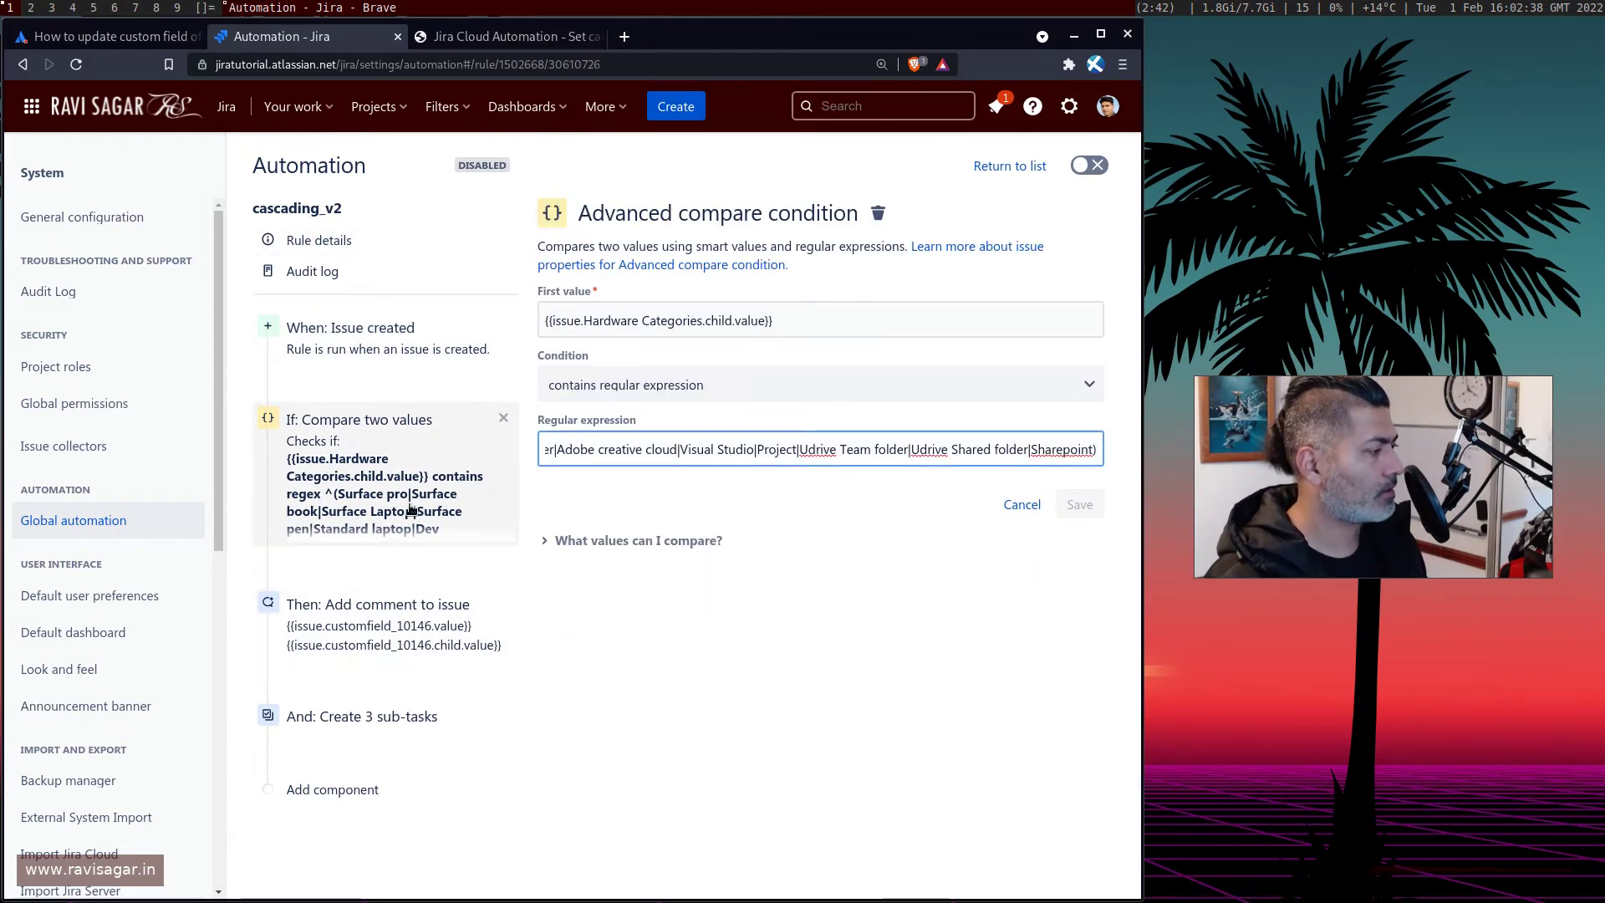
click(392, 715)
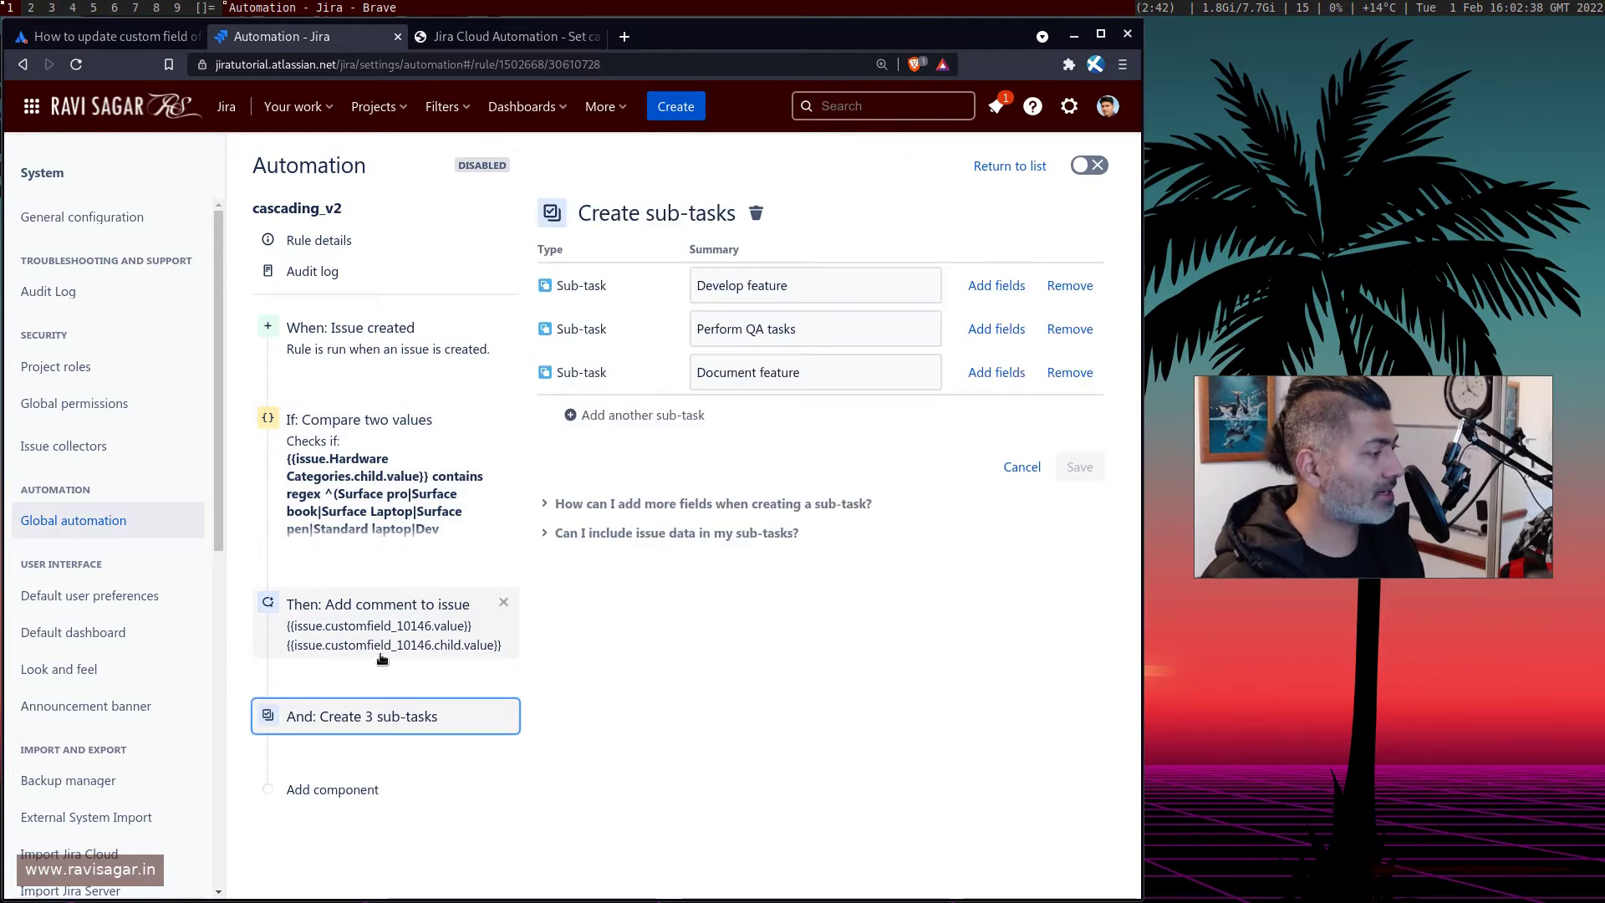
click(1009, 165)
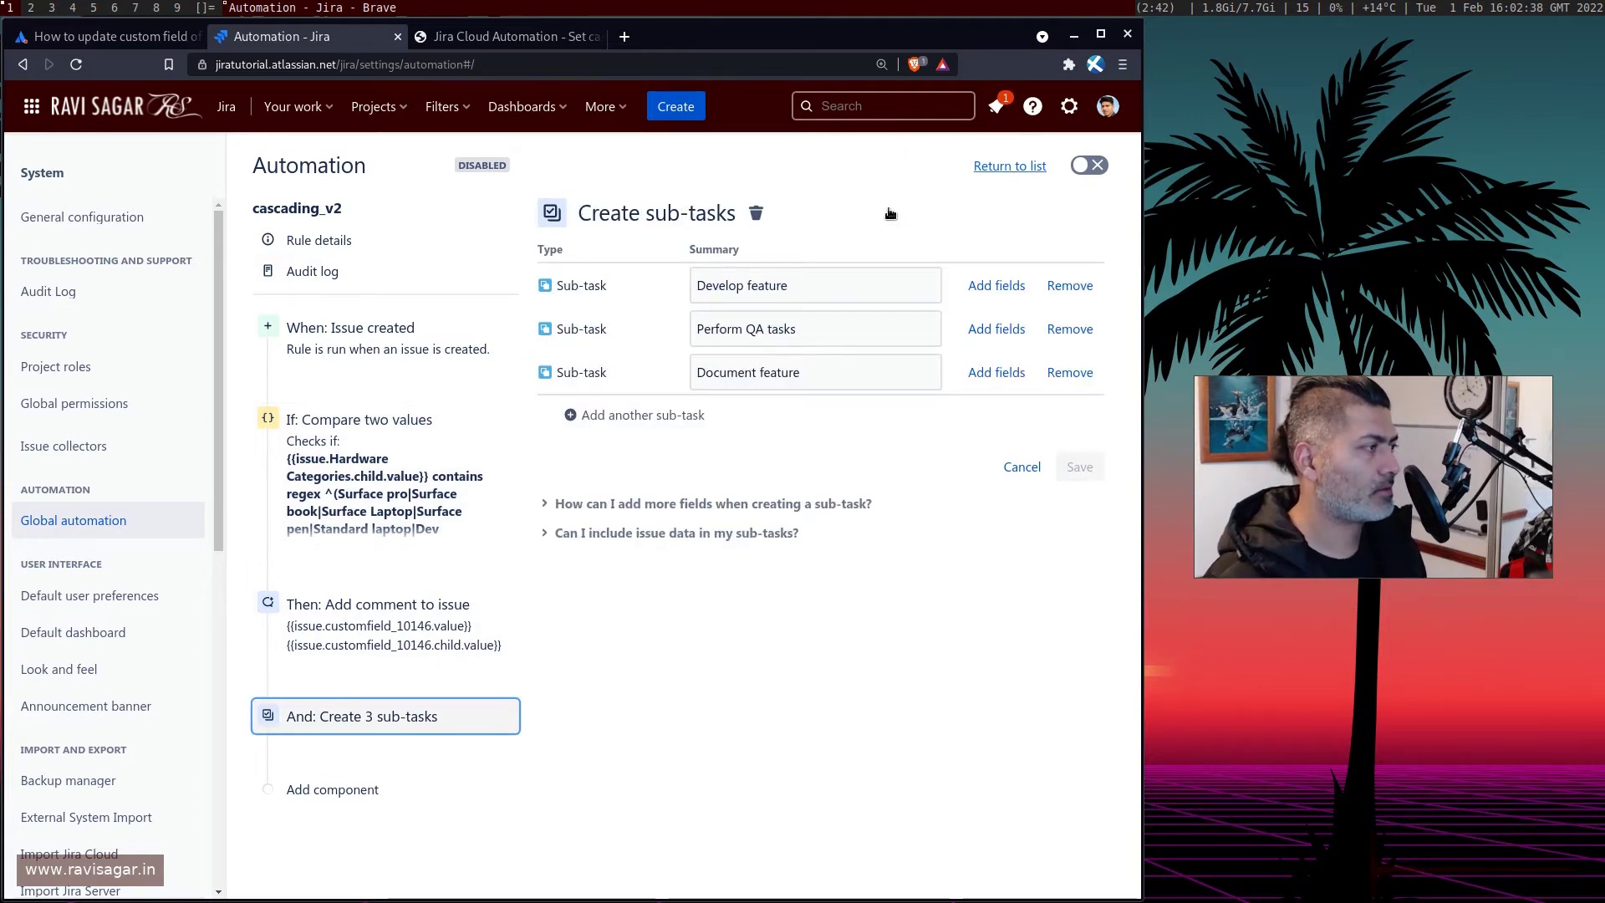
Review the cascading rule's compare condition and comment action.
click(477, 292)
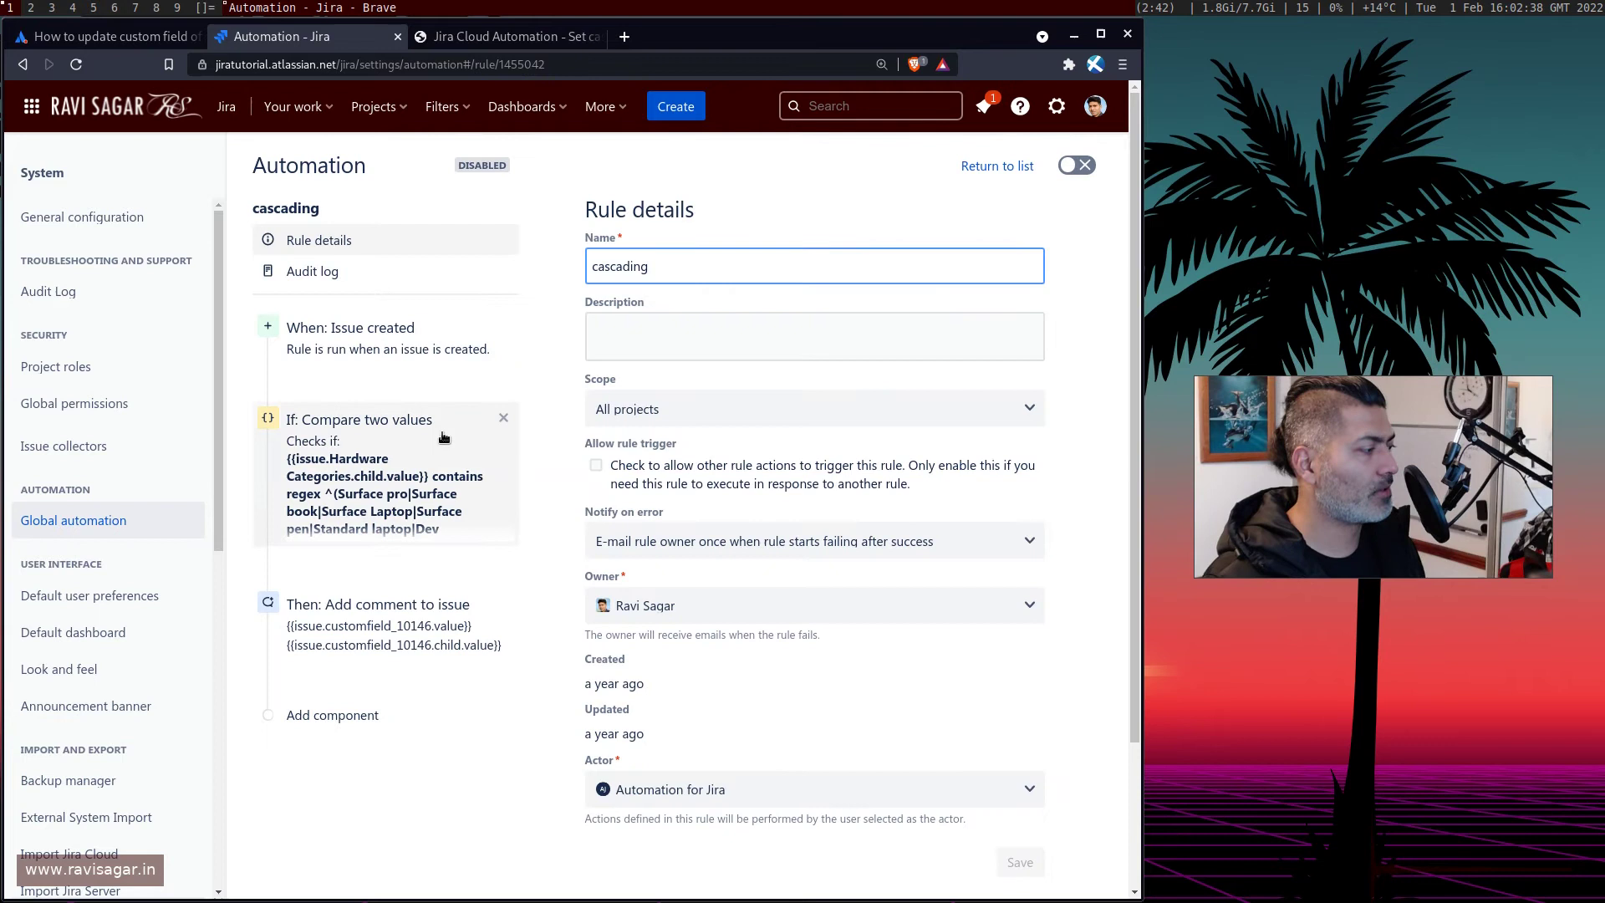
click(423, 525)
click(404, 625)
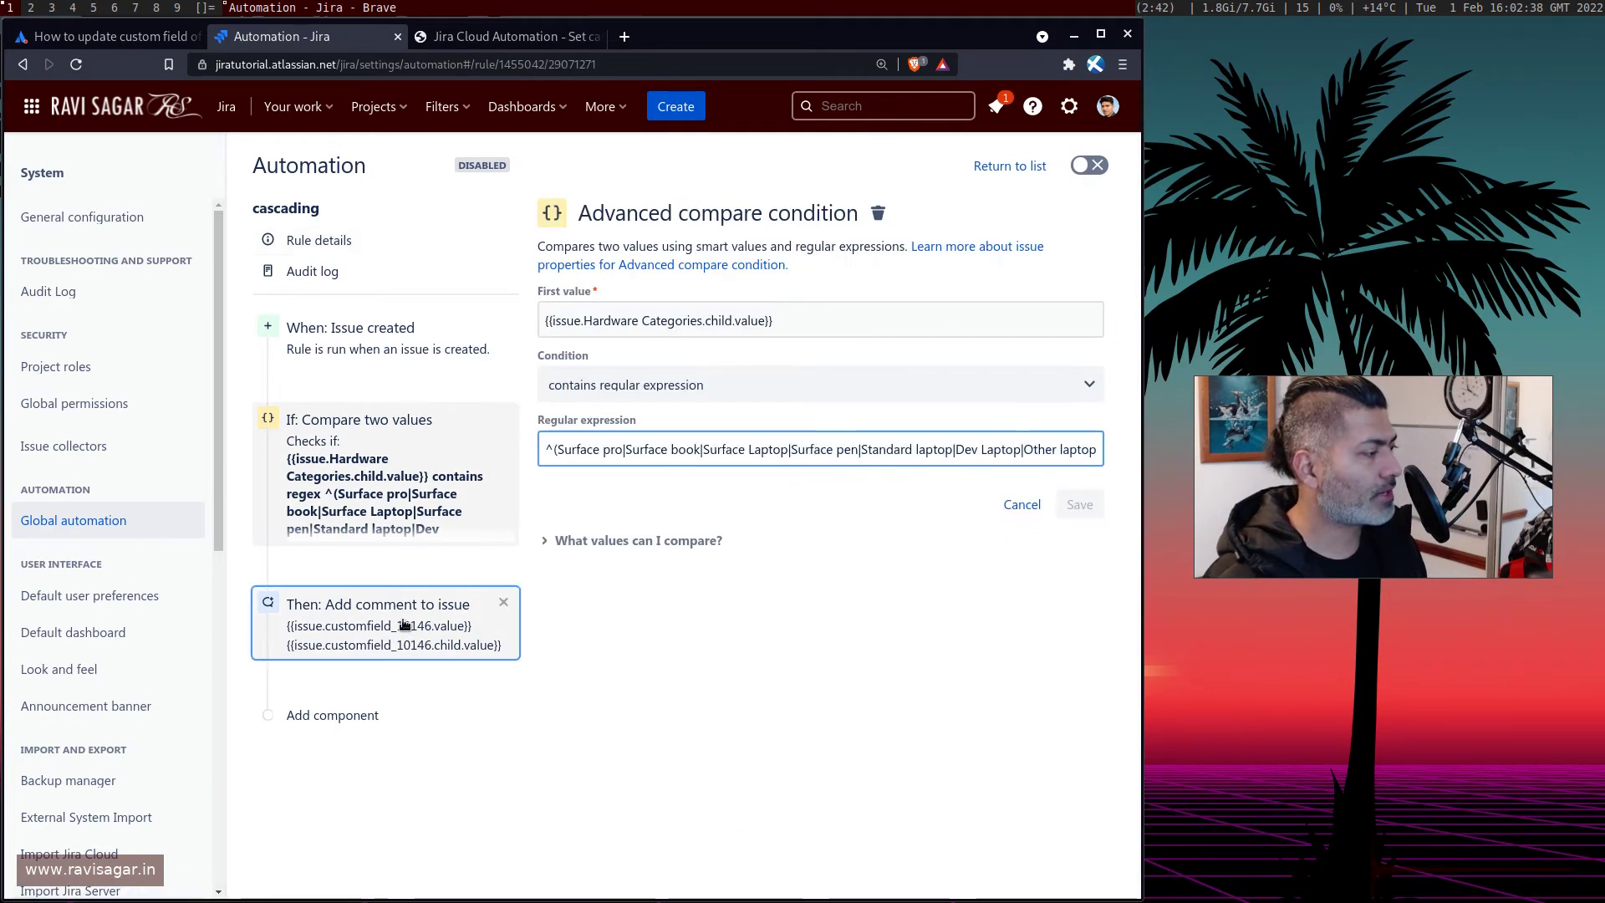
click(1010, 166)
Show all rules and filter the list by 'select'.
click(352, 311)
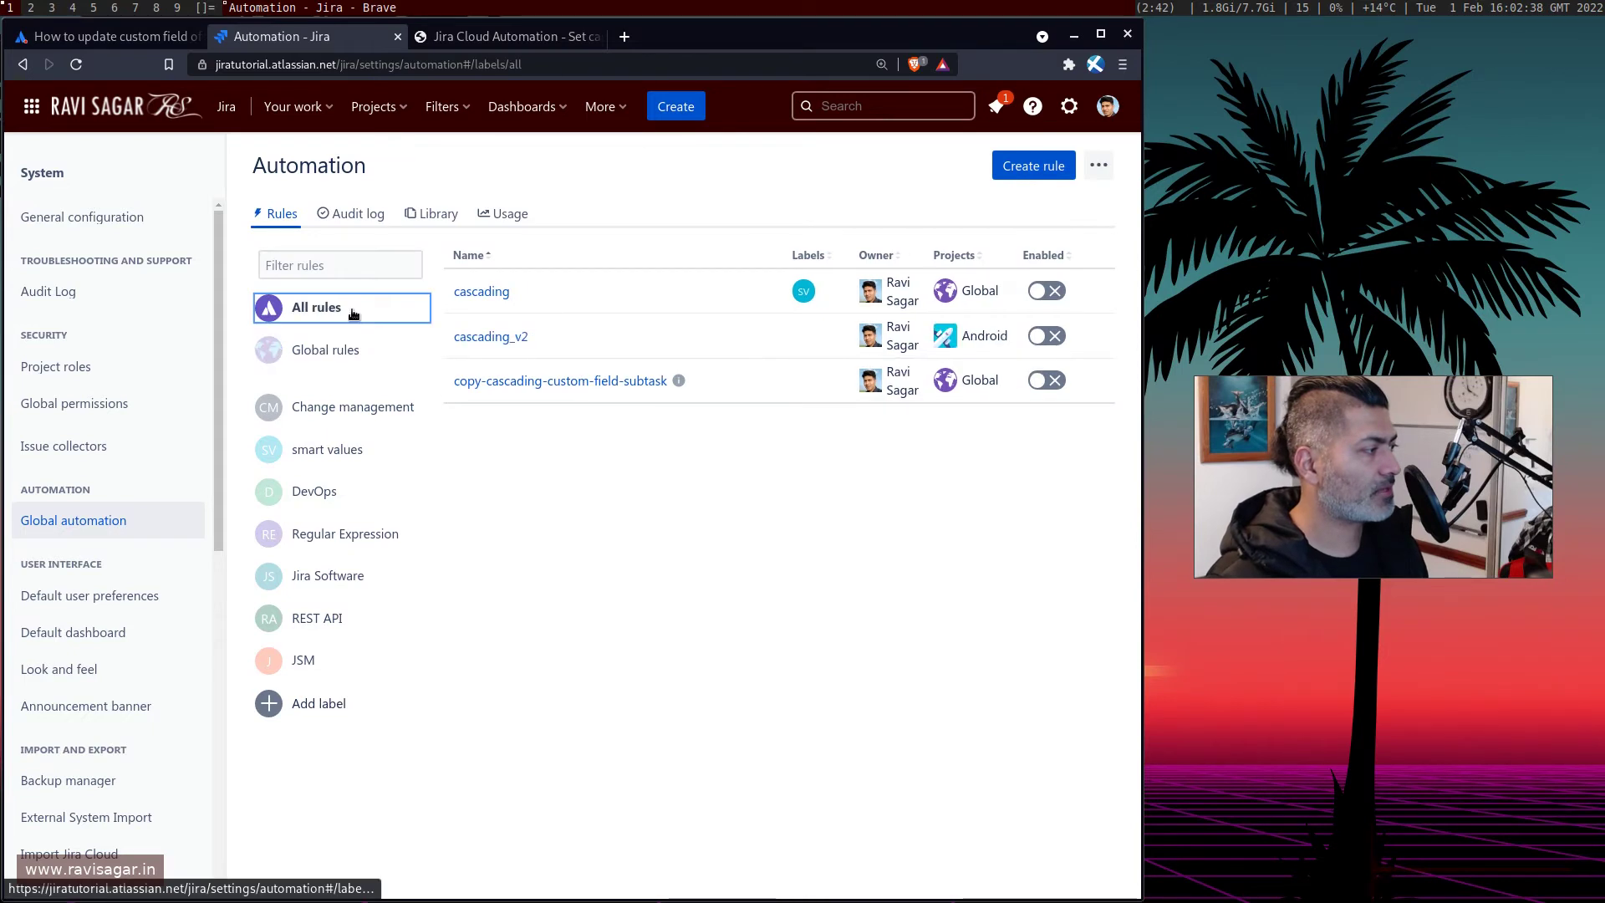
click(501, 41)
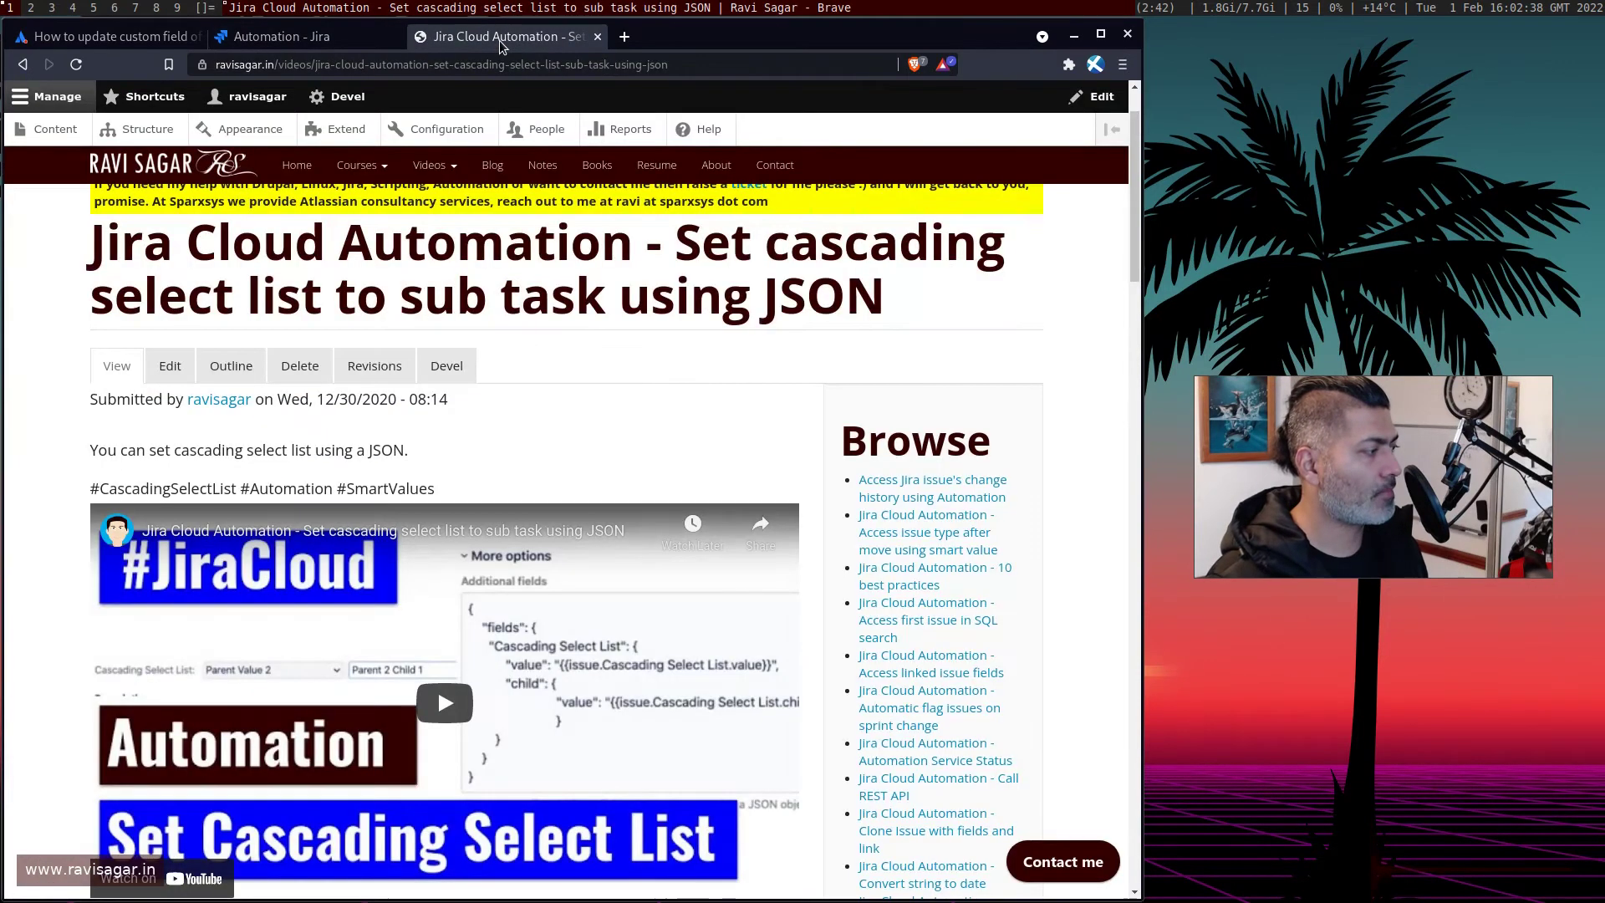
click(338, 42)
click(359, 257)
text(s)
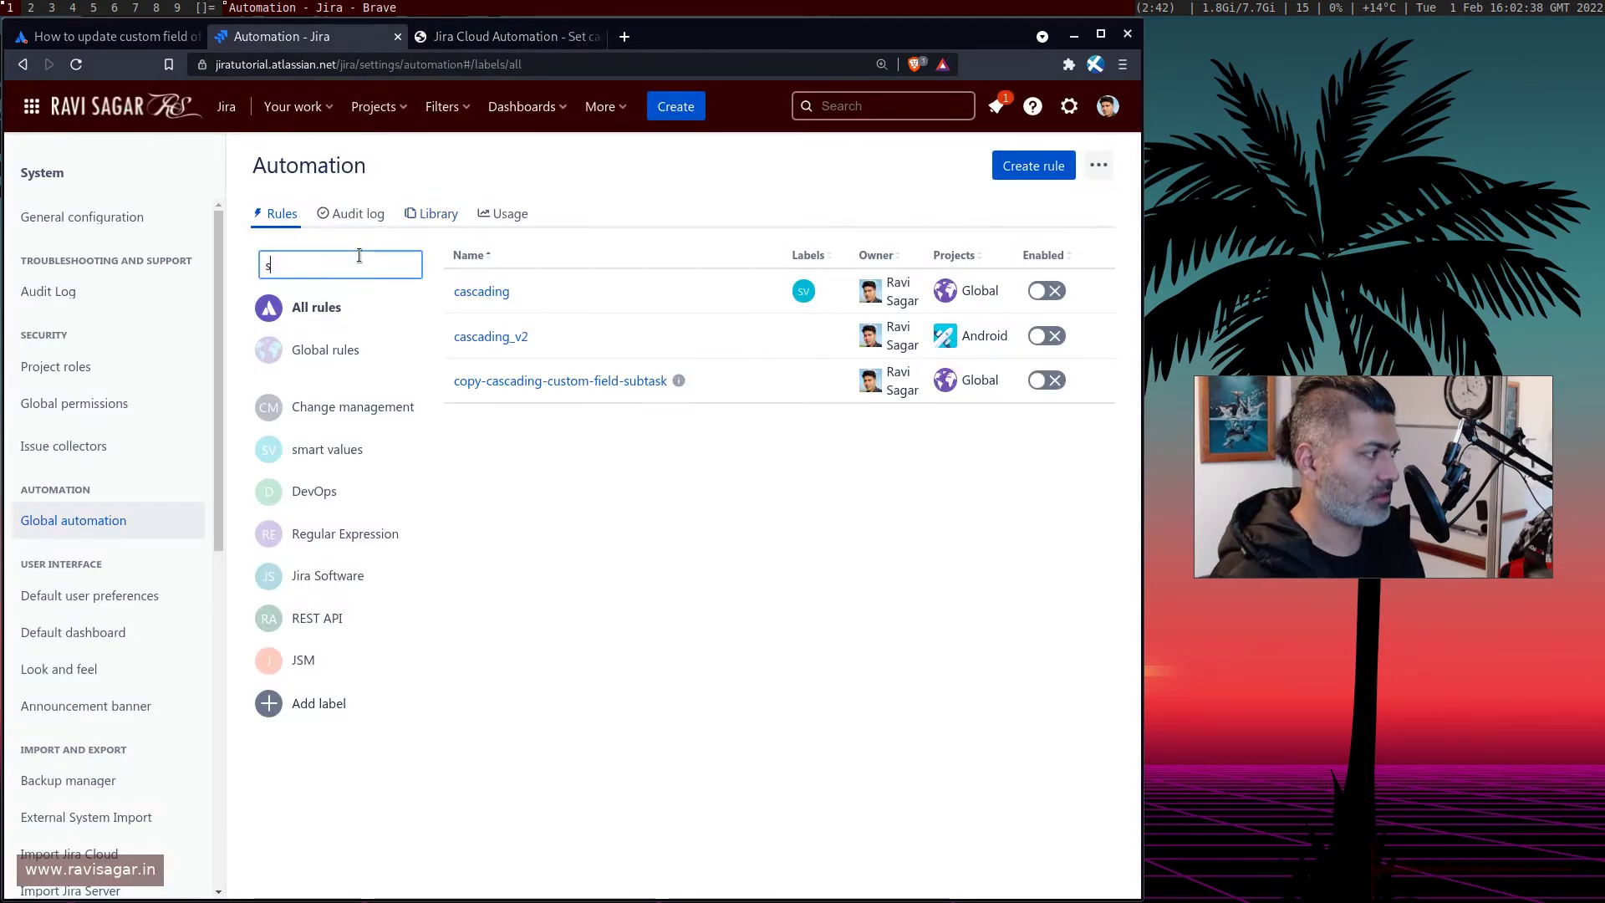
text(elect)
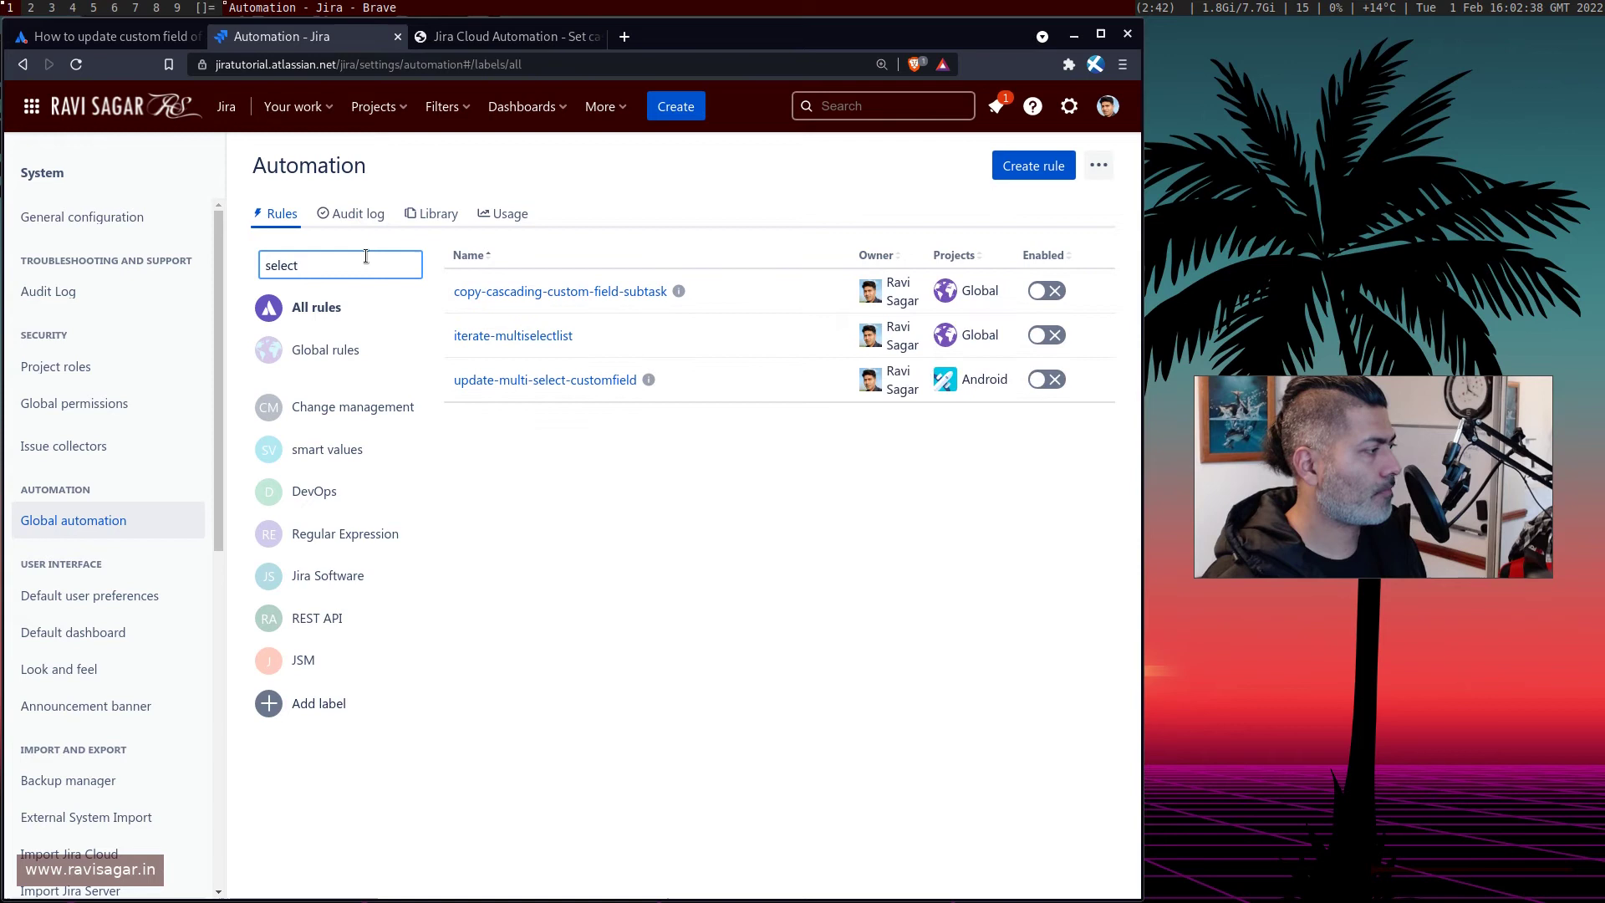
Open update-multi-select-customfield's Edit issue action, check its trigger, and list fields to set.
click(545, 381)
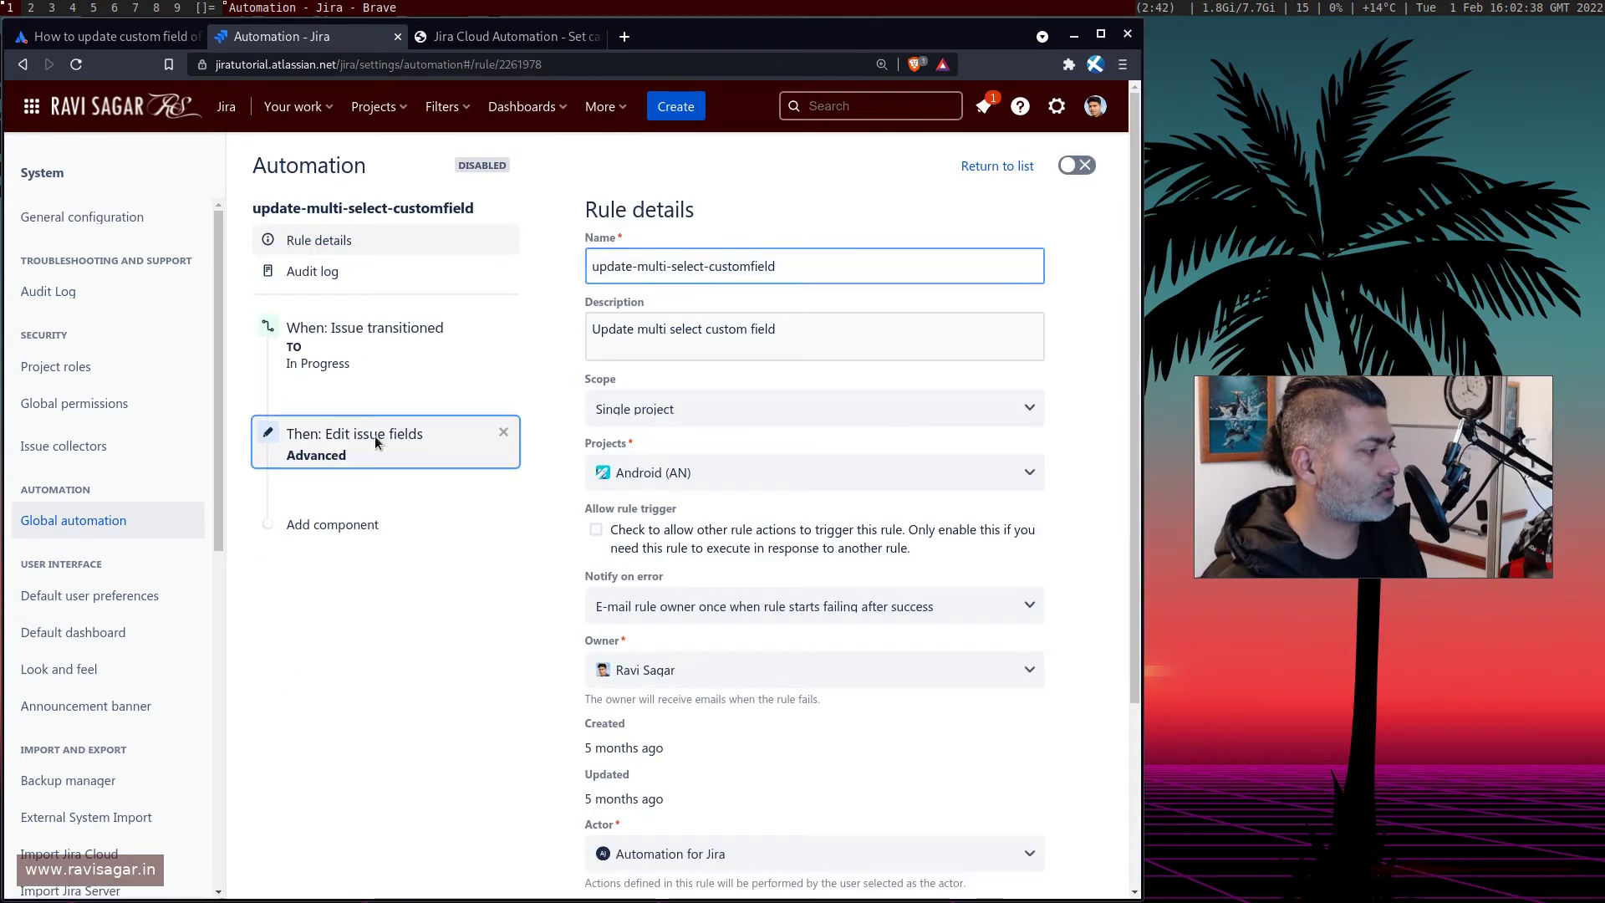
click(377, 442)
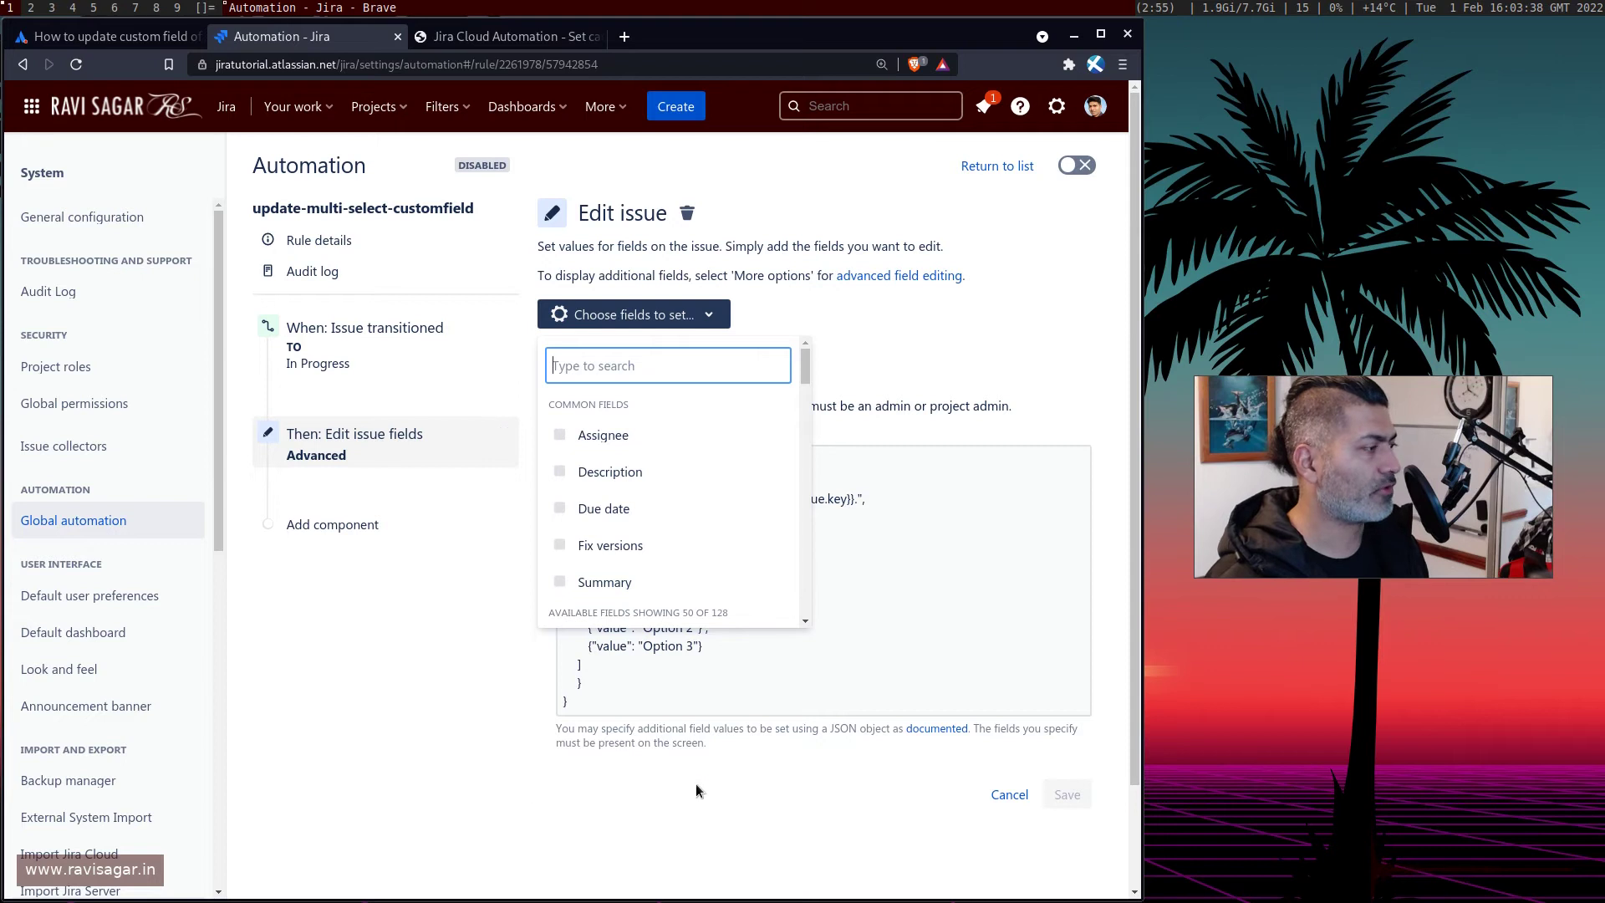
click(698, 791)
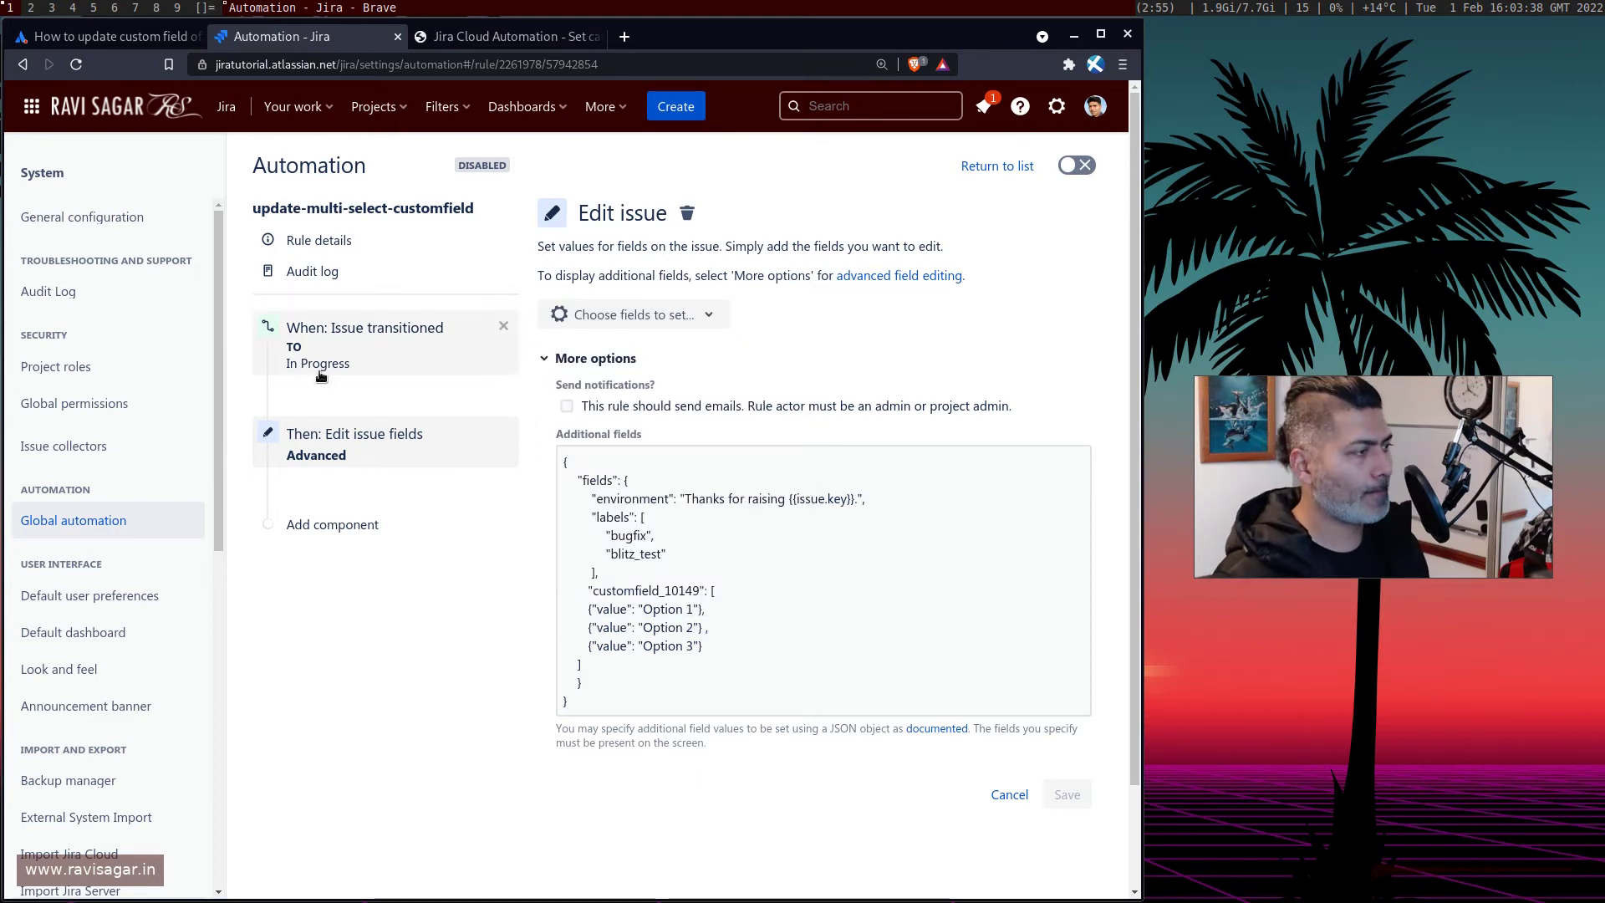
click(362, 342)
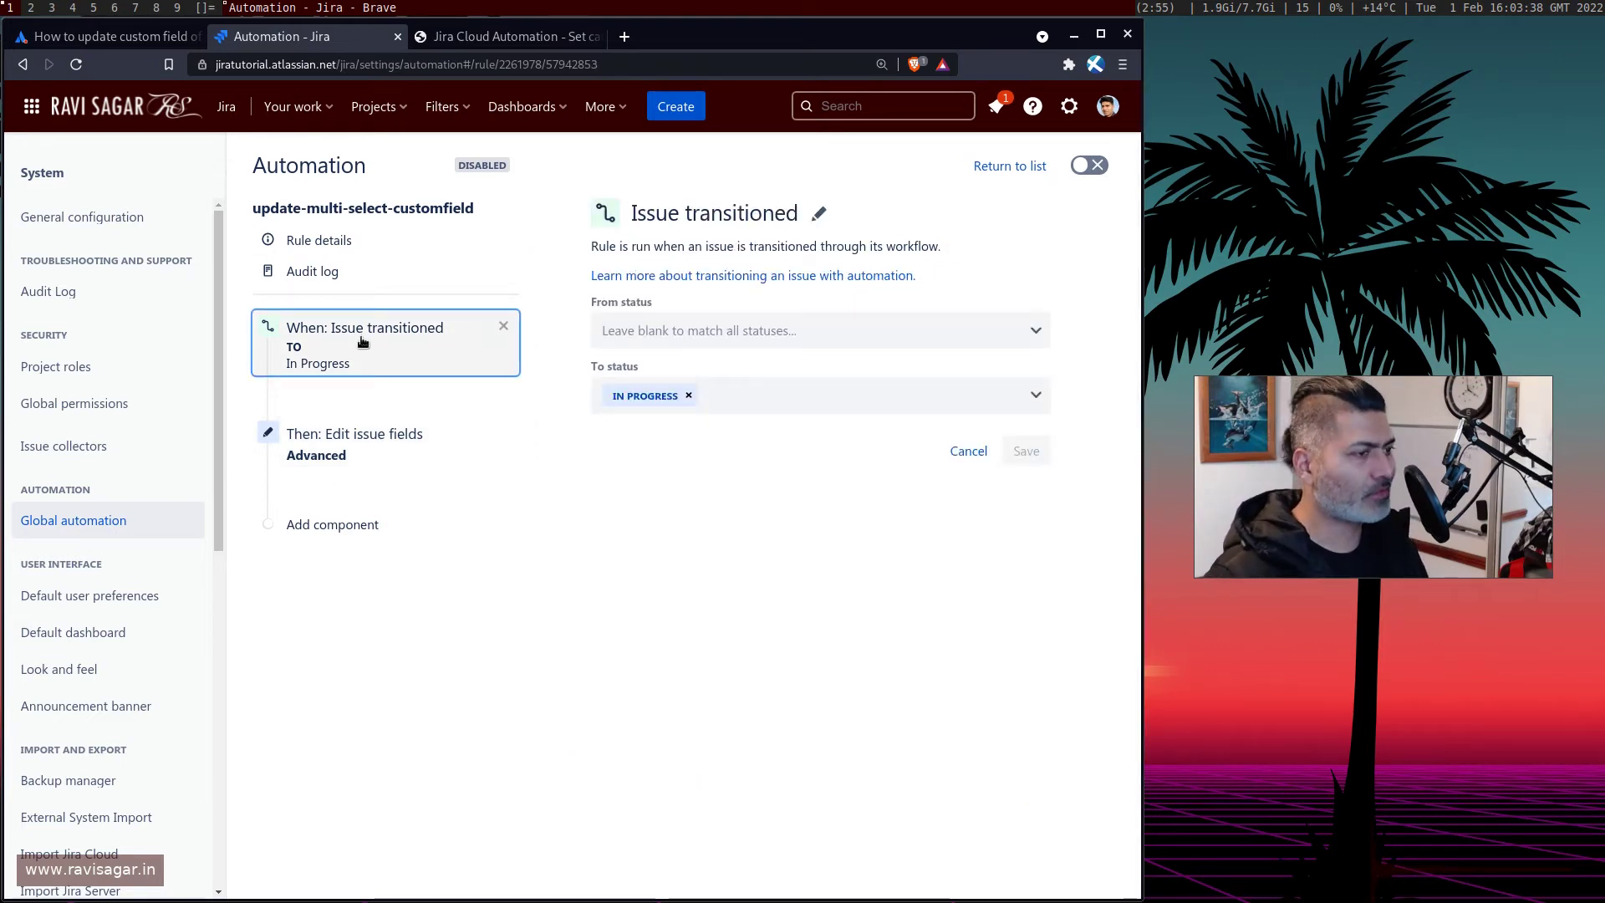
click(351, 443)
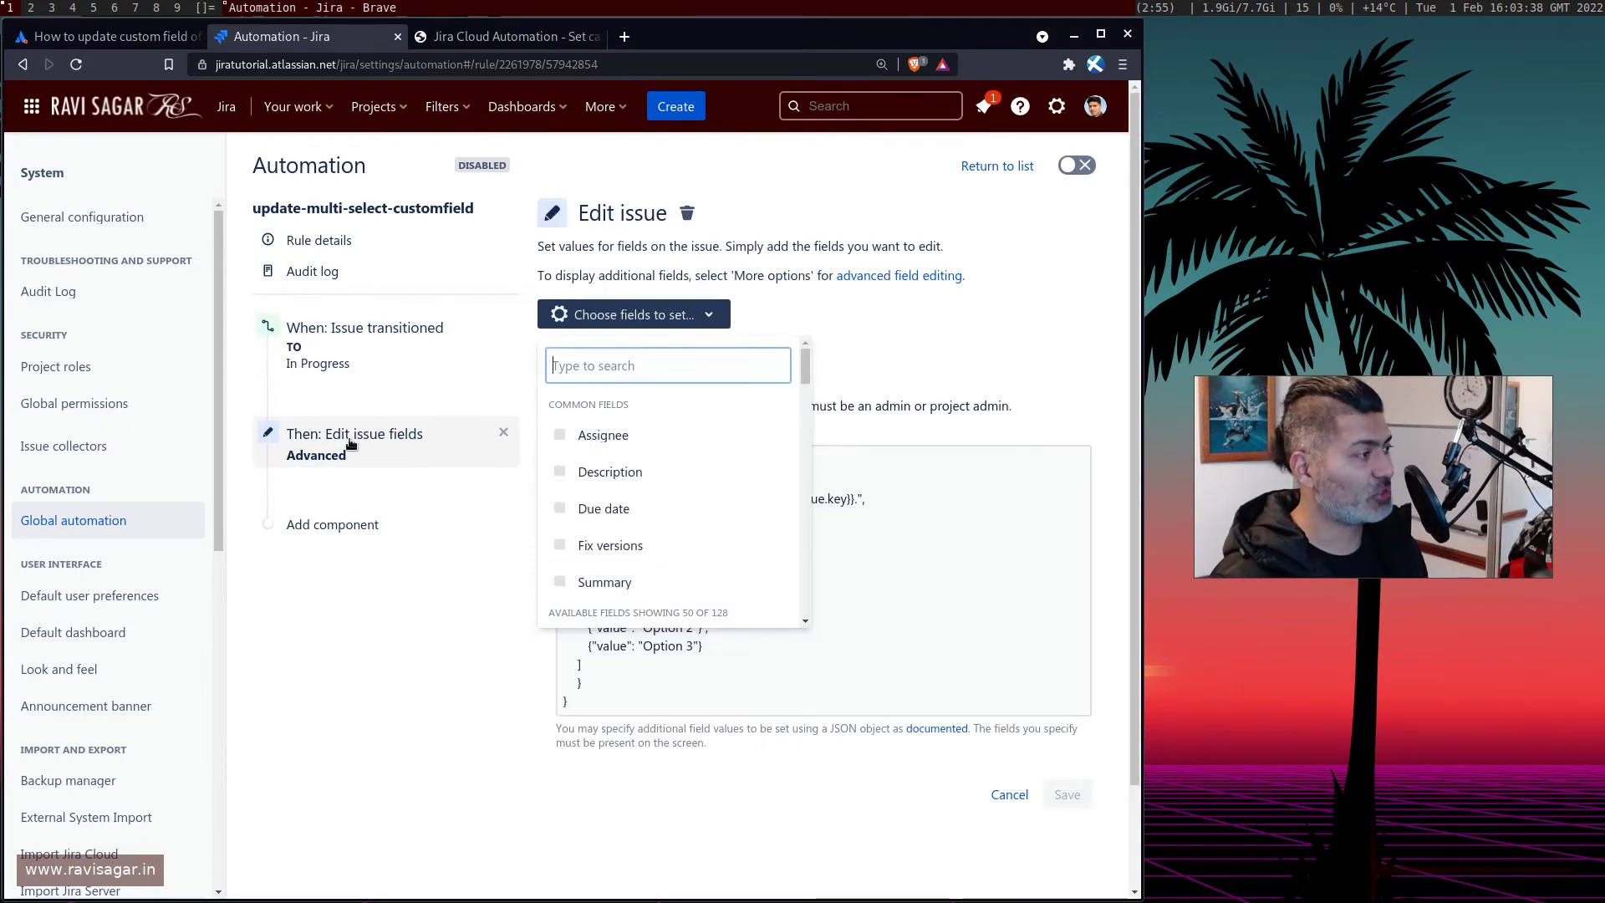
click(844, 331)
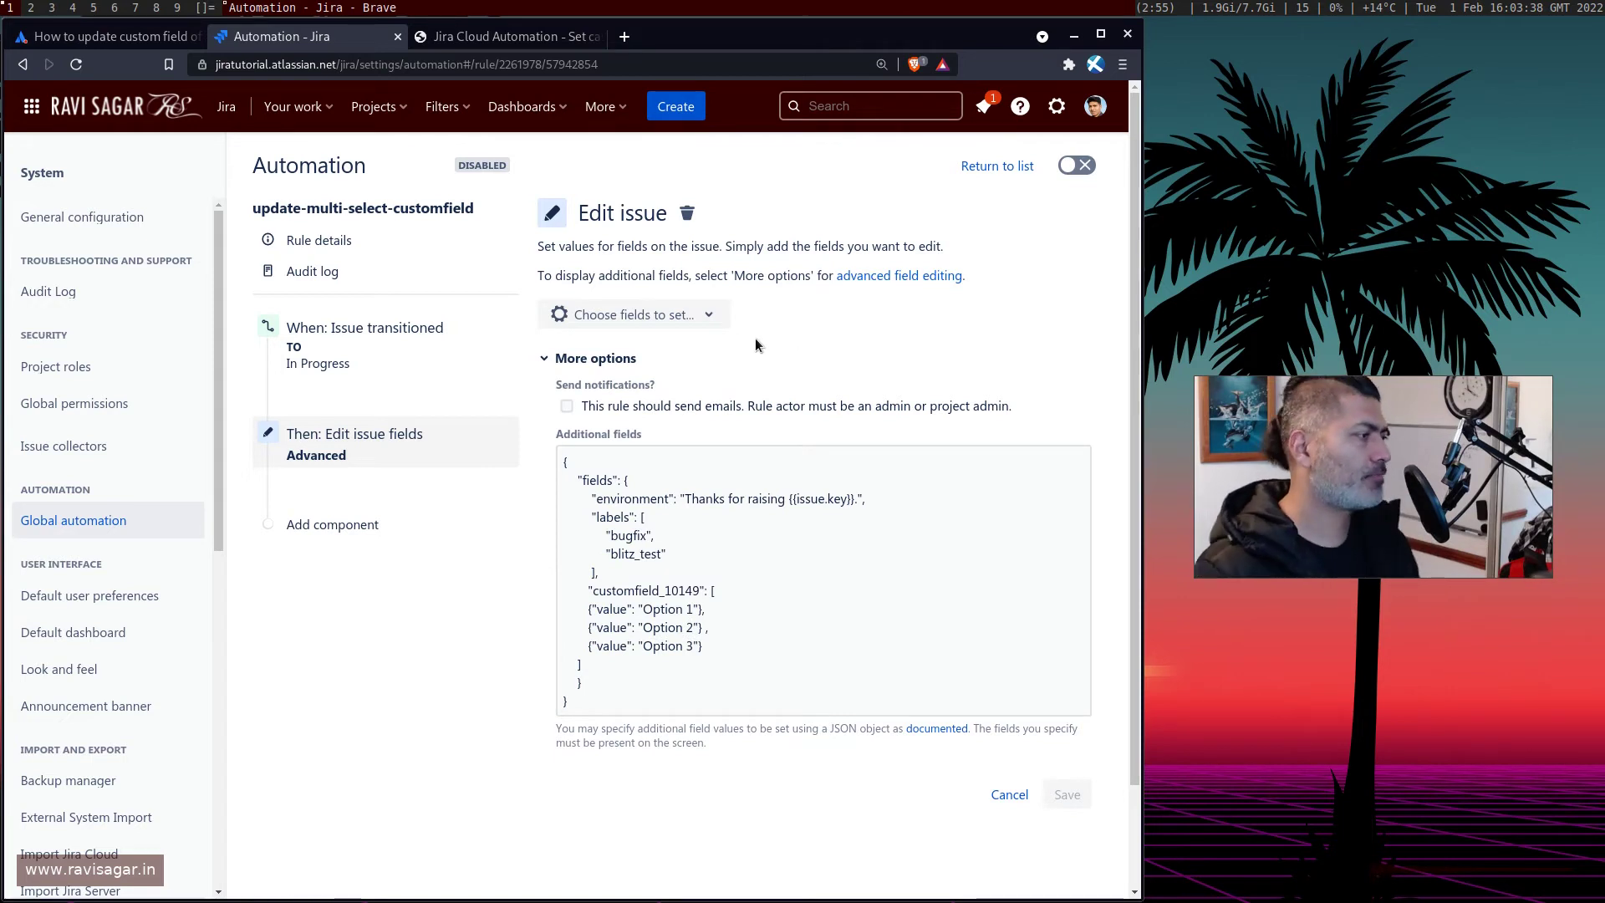
click(658, 322)
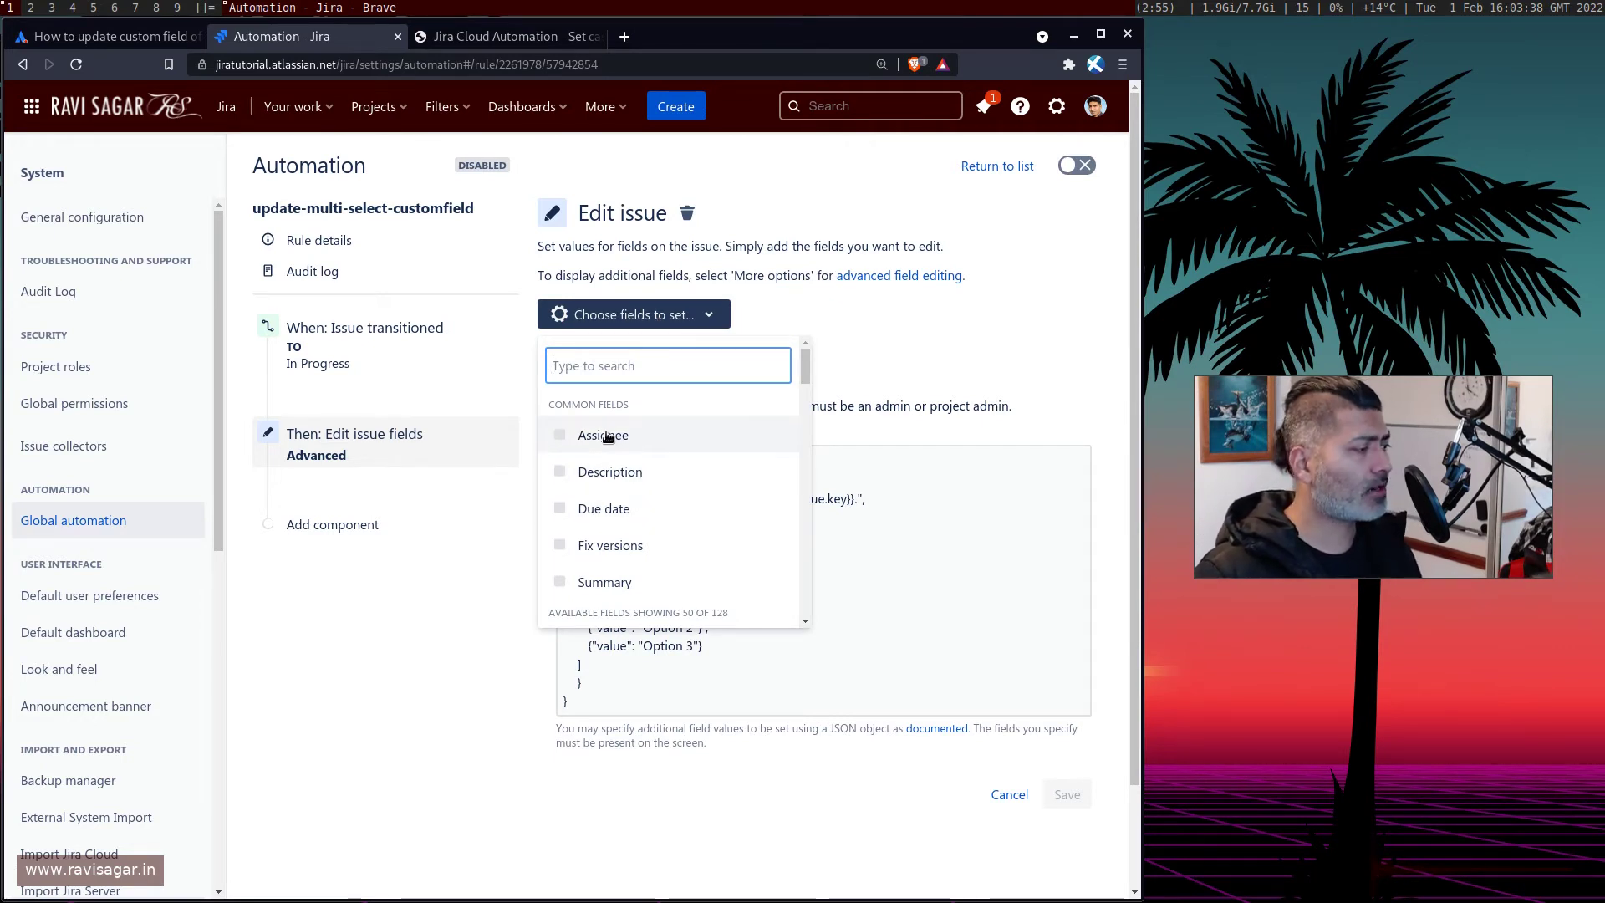
Add Due date to the Edit issue action, inspect its input and options, then uncheck it.
click(560, 513)
click(930, 349)
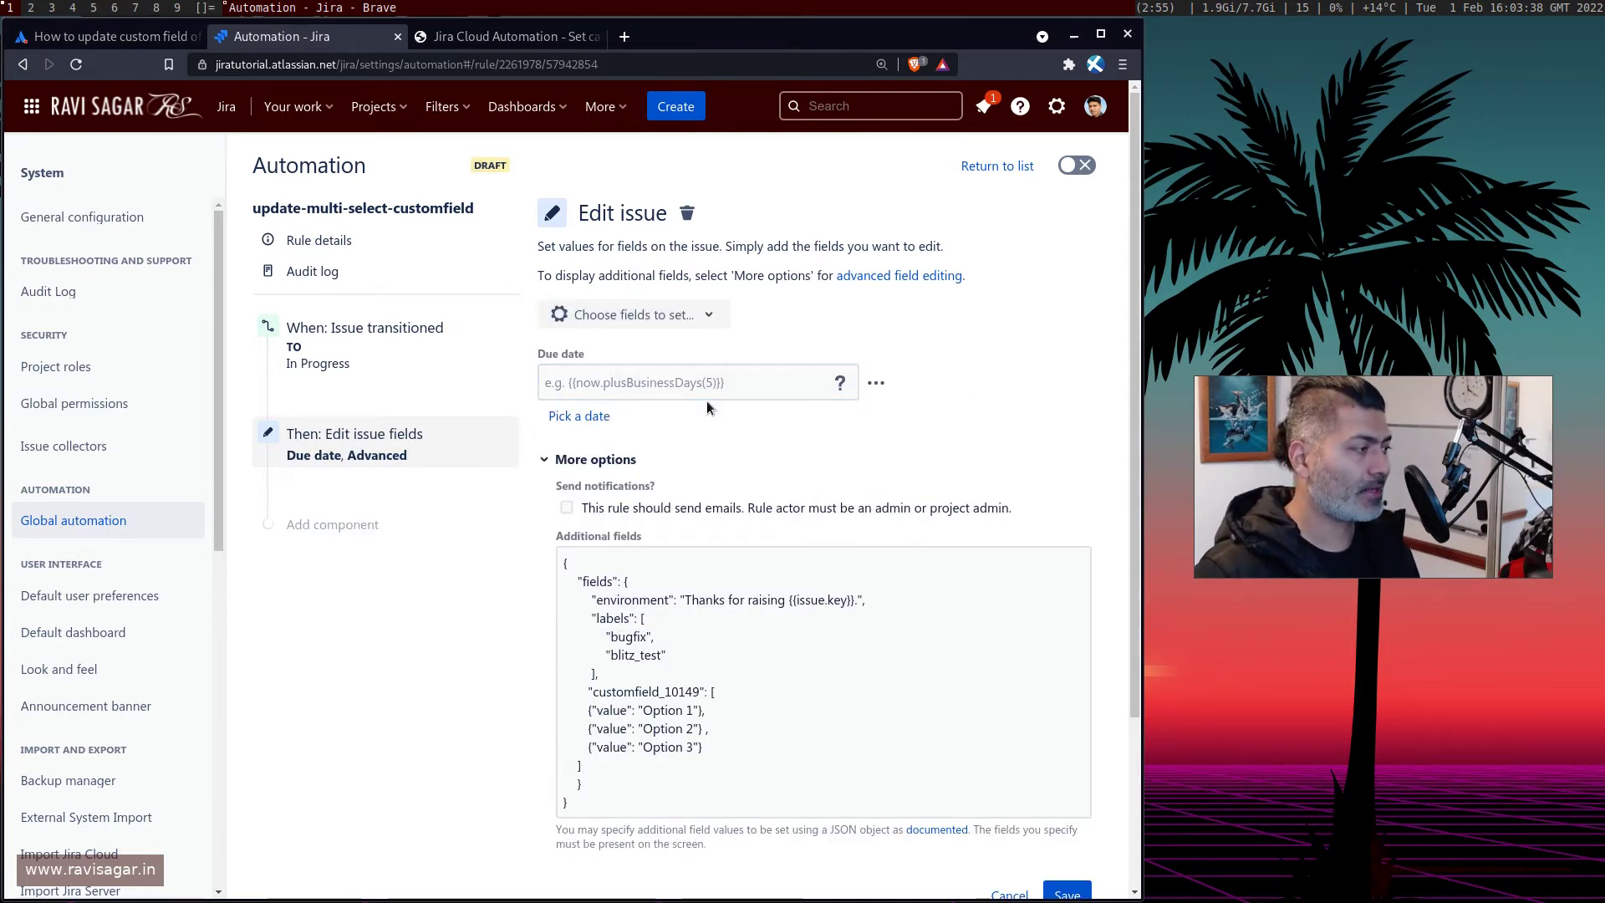
click(646, 383)
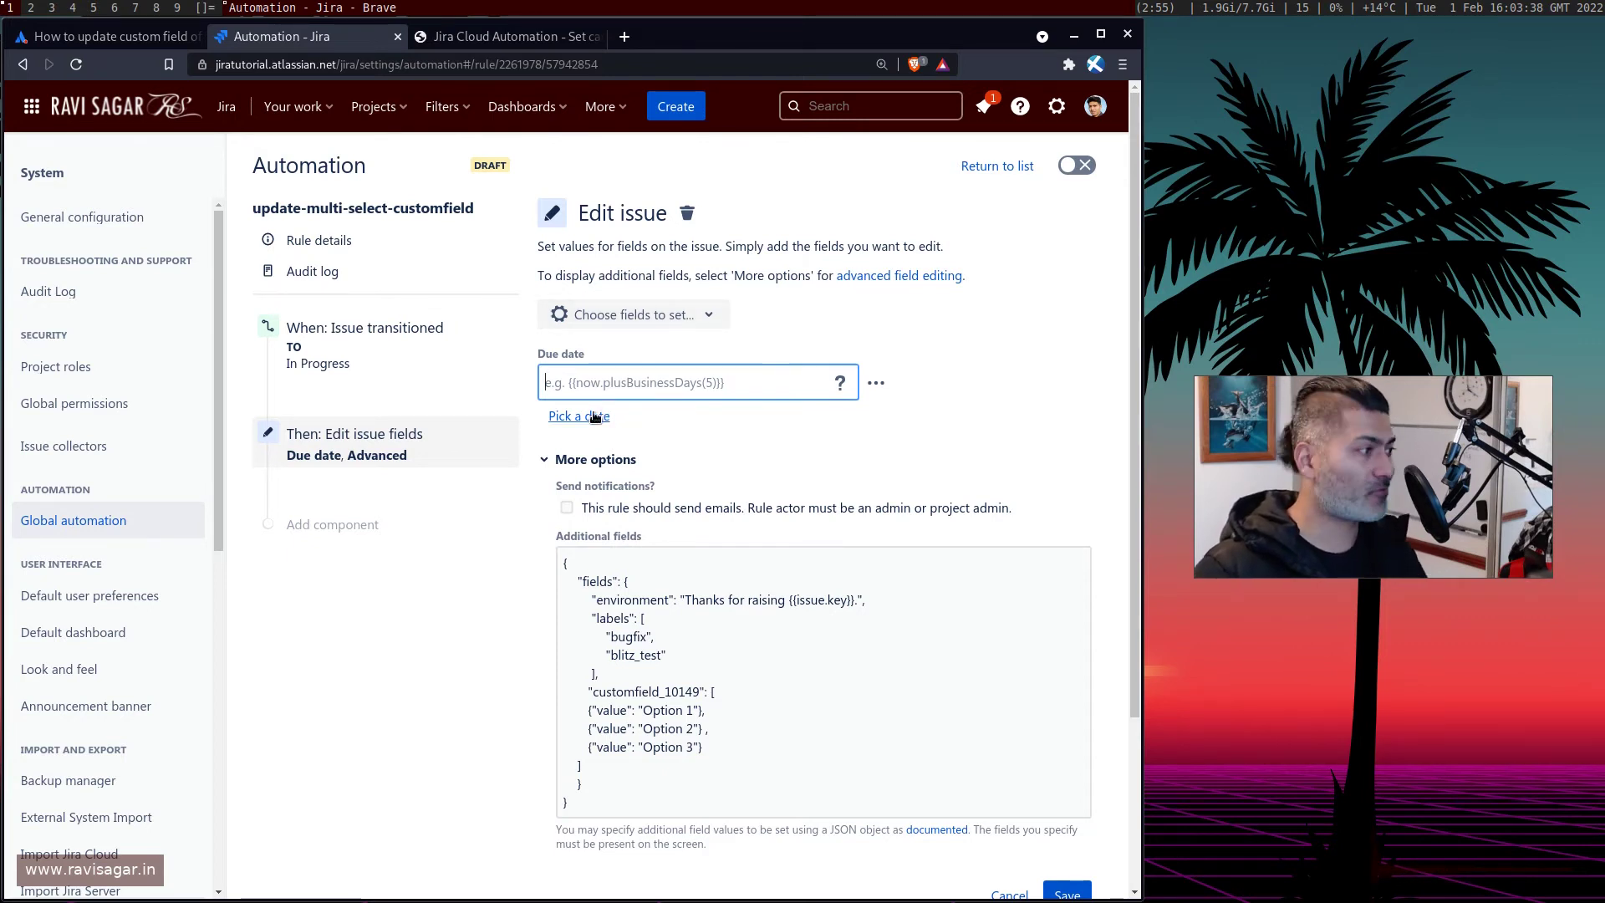
click(875, 382)
click(959, 418)
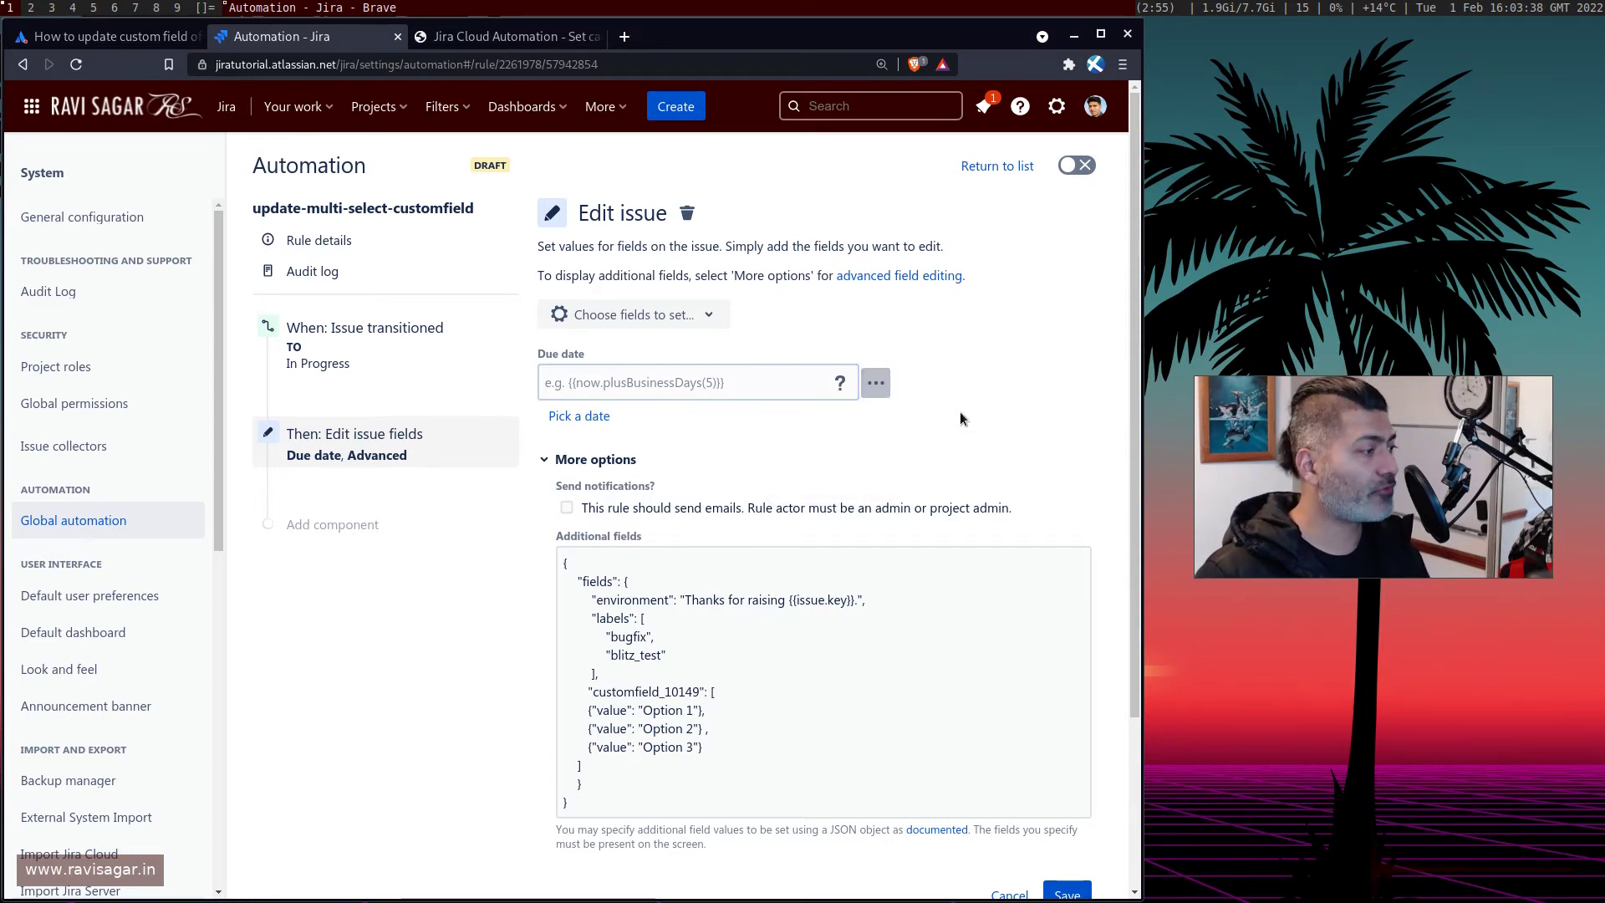
click(702, 314)
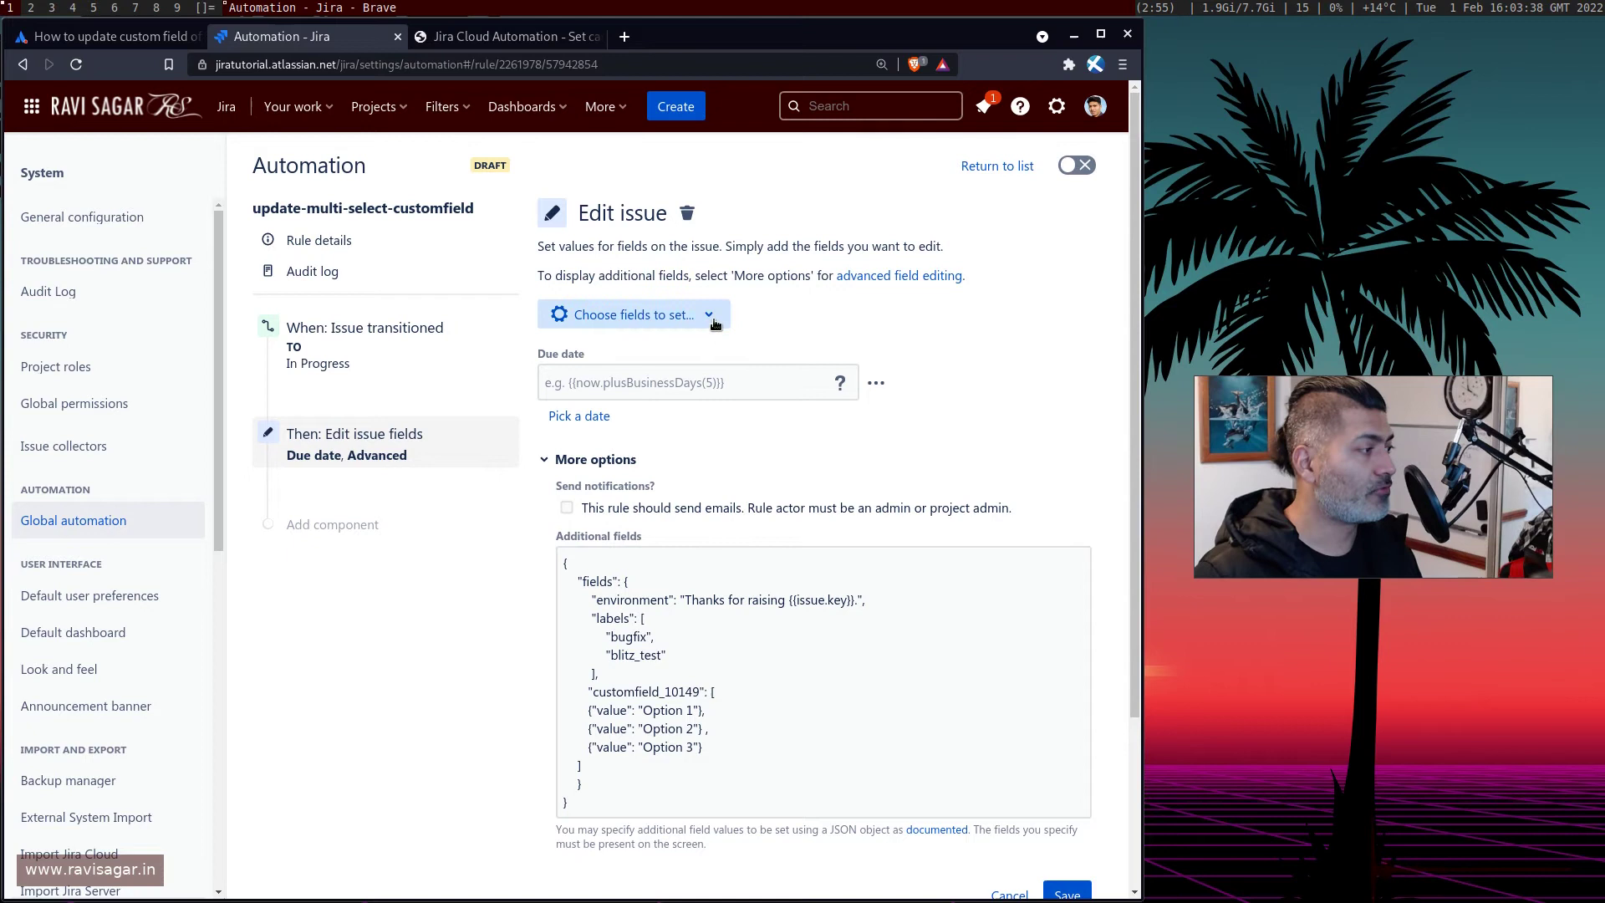
click(560, 434)
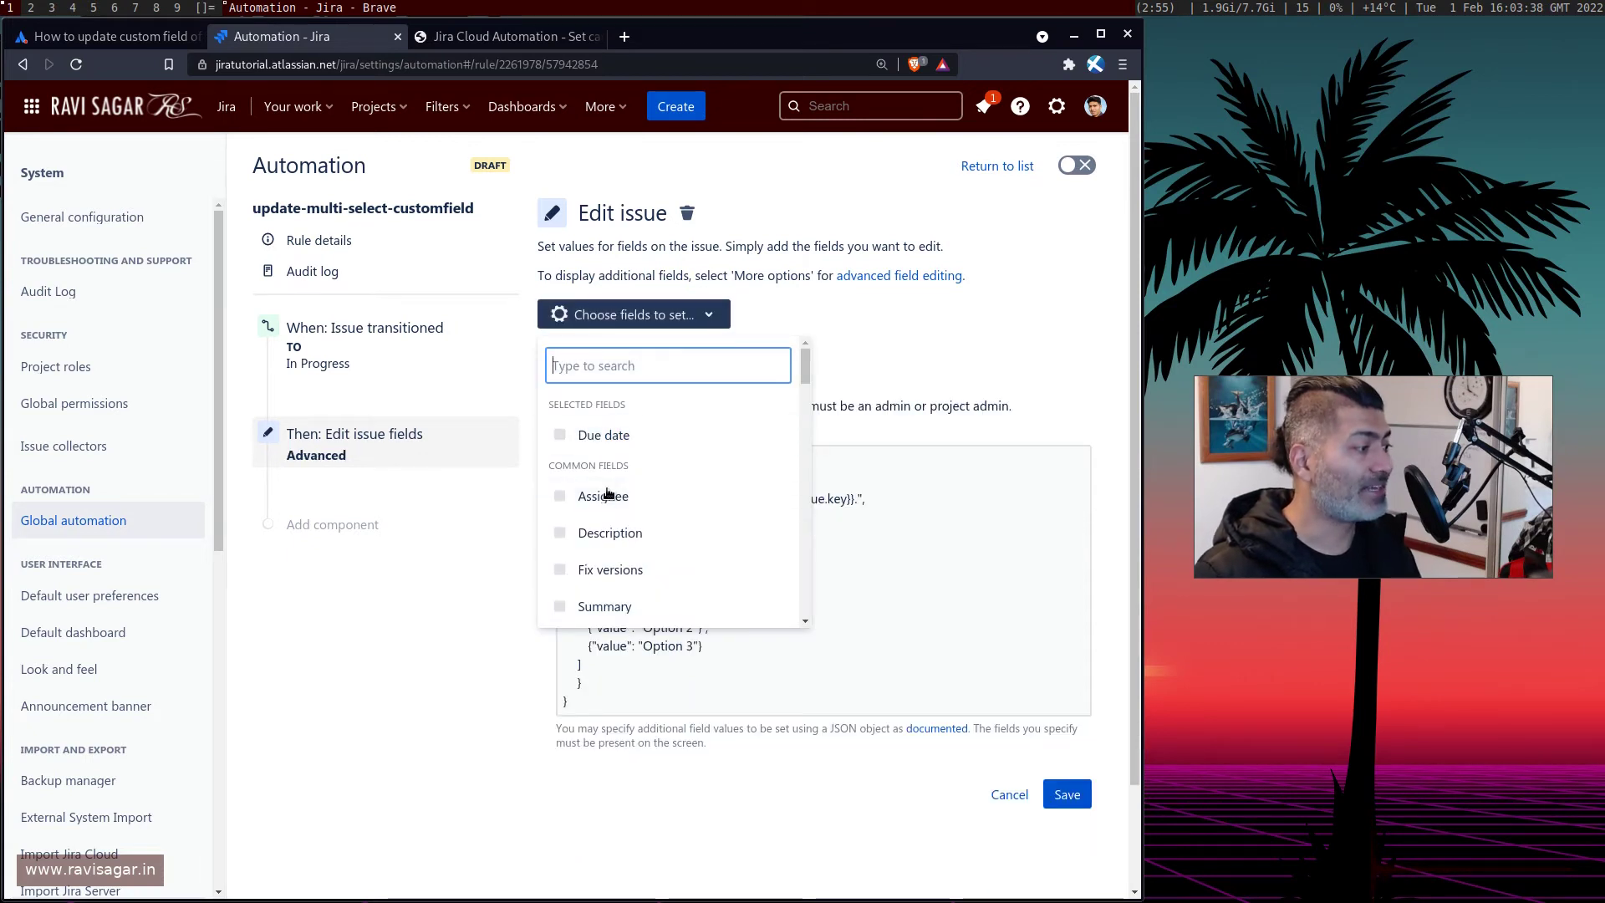
scroll(610, 502, down, 6)
Reveal and select the Additional fields JSON setting environment, labels and customfield_10149 options.
click(900, 358)
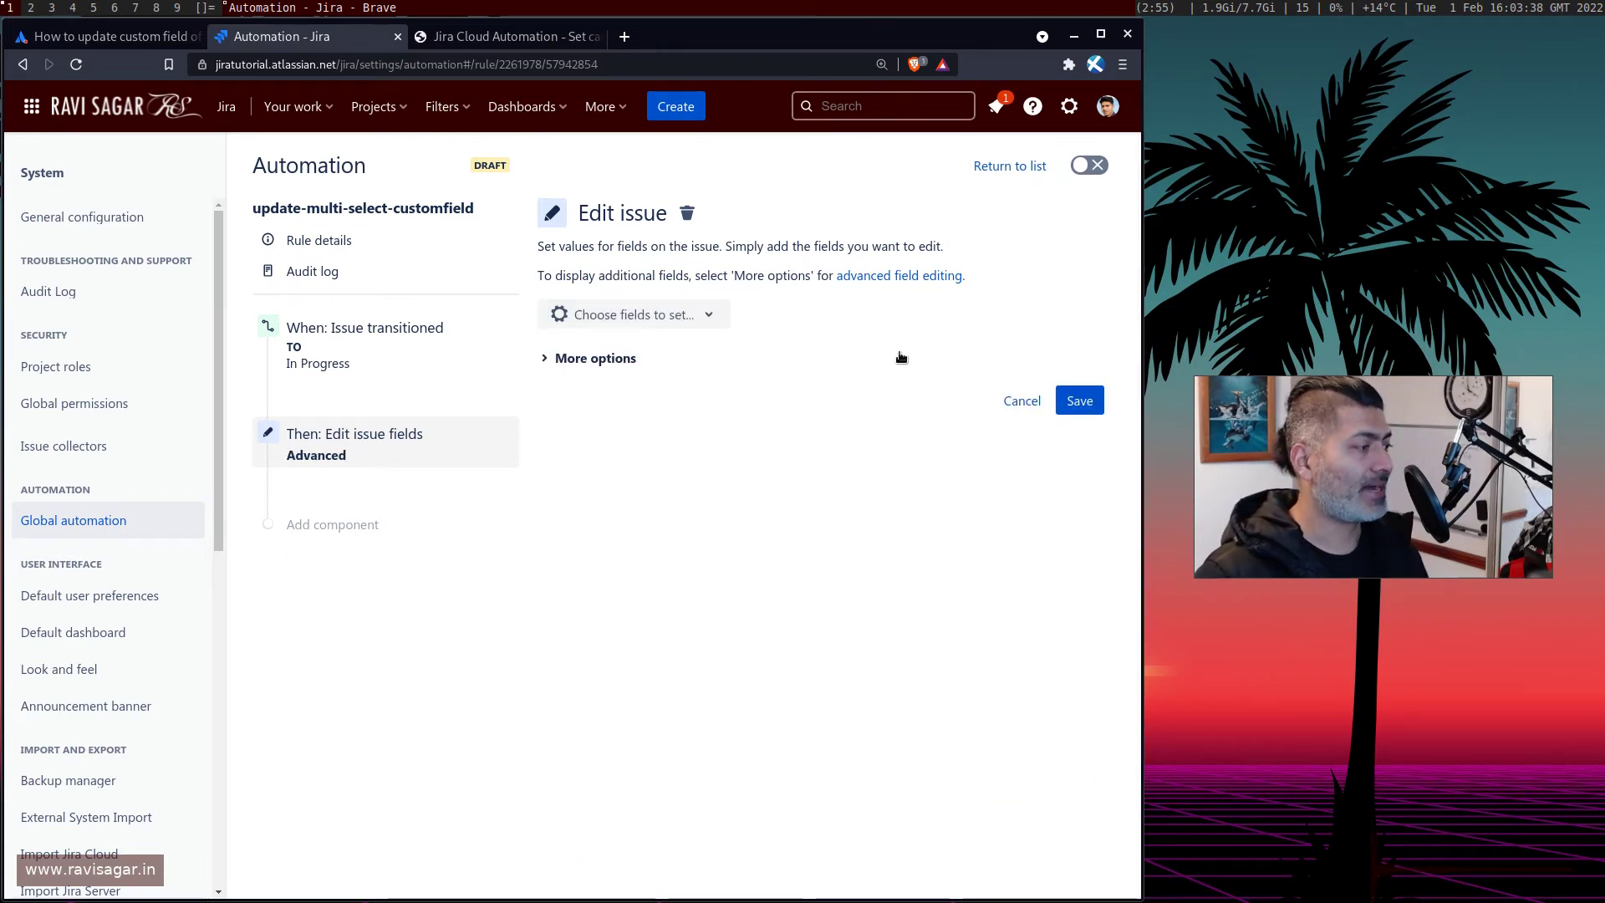
click(653, 366)
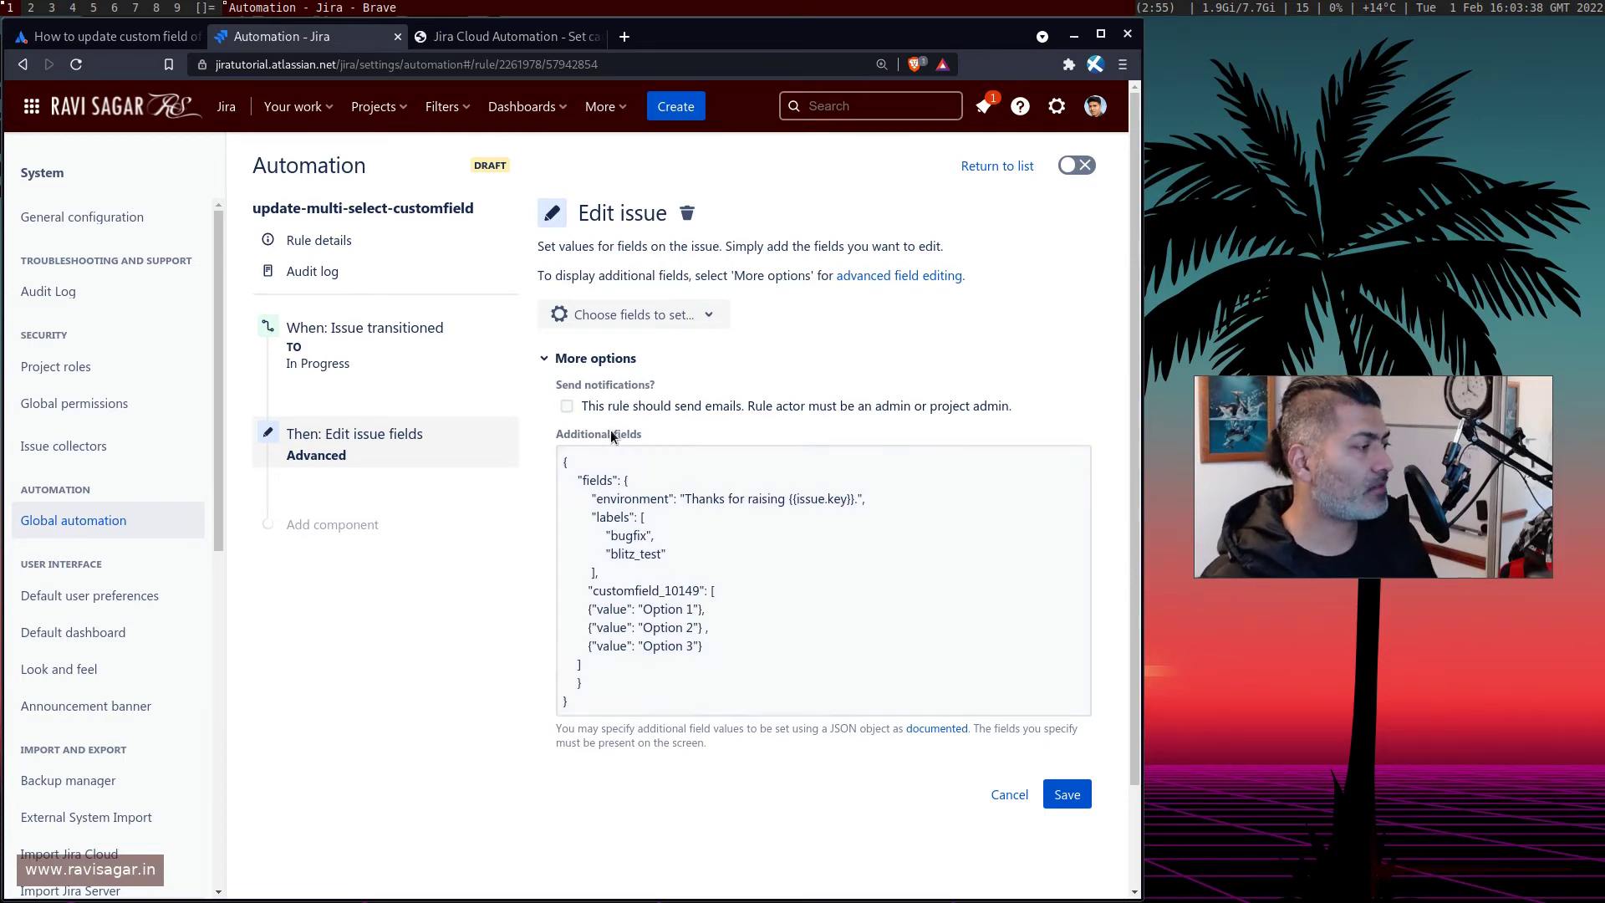
drag(597, 707, 548, 458)
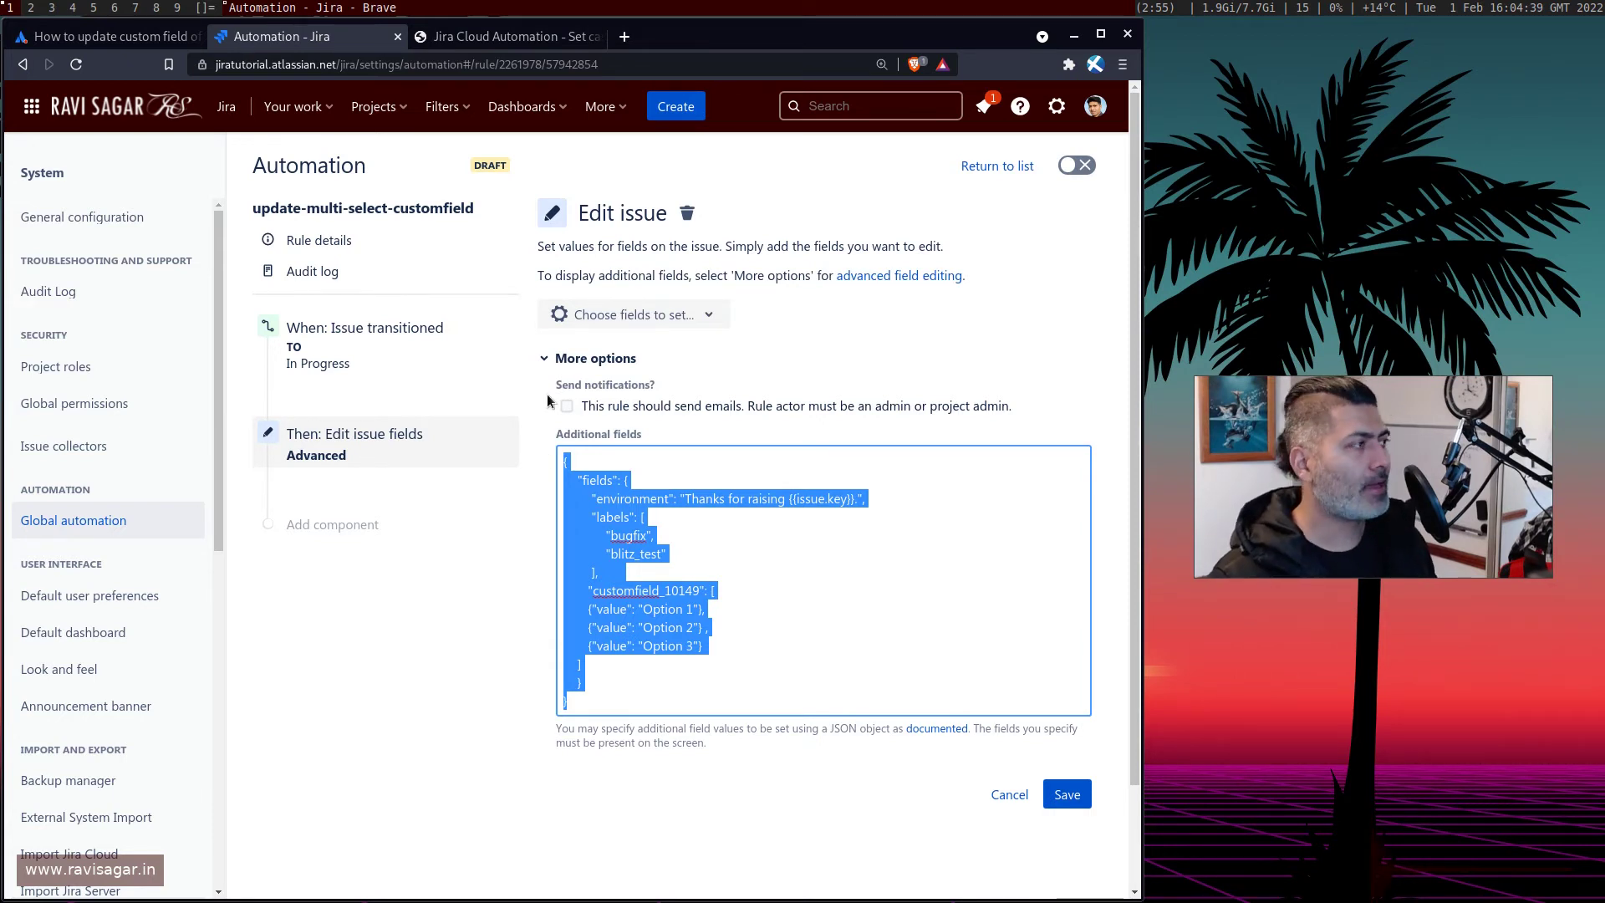
Load the Jira Cloud platform REST API docs via 'jira rest' in a new tab.
click(622, 39)
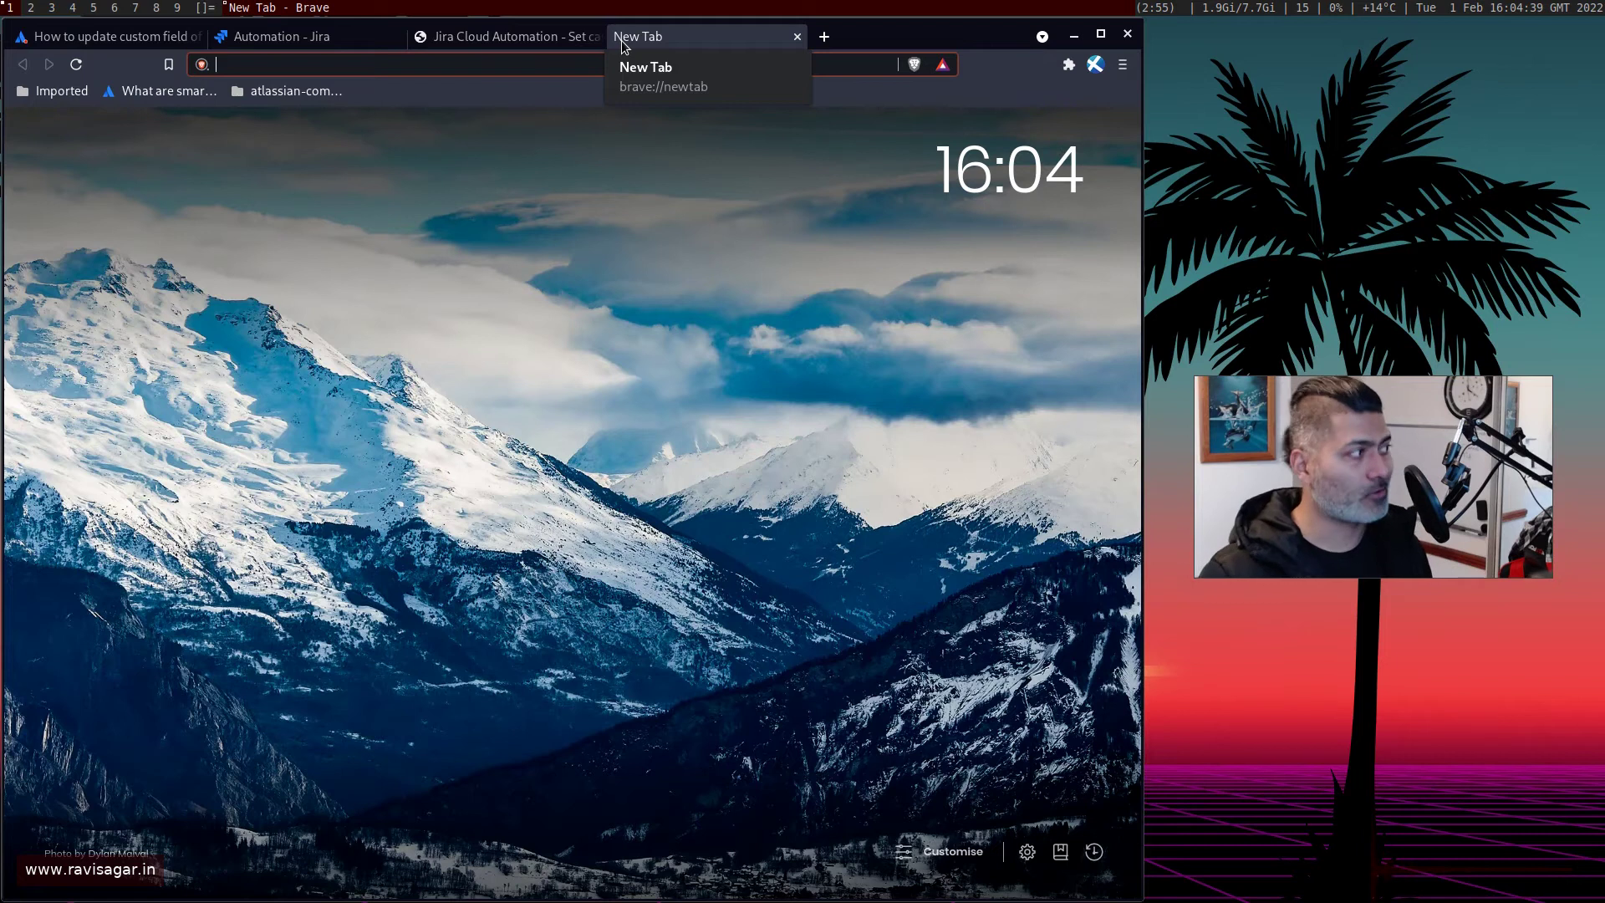
text(jira)
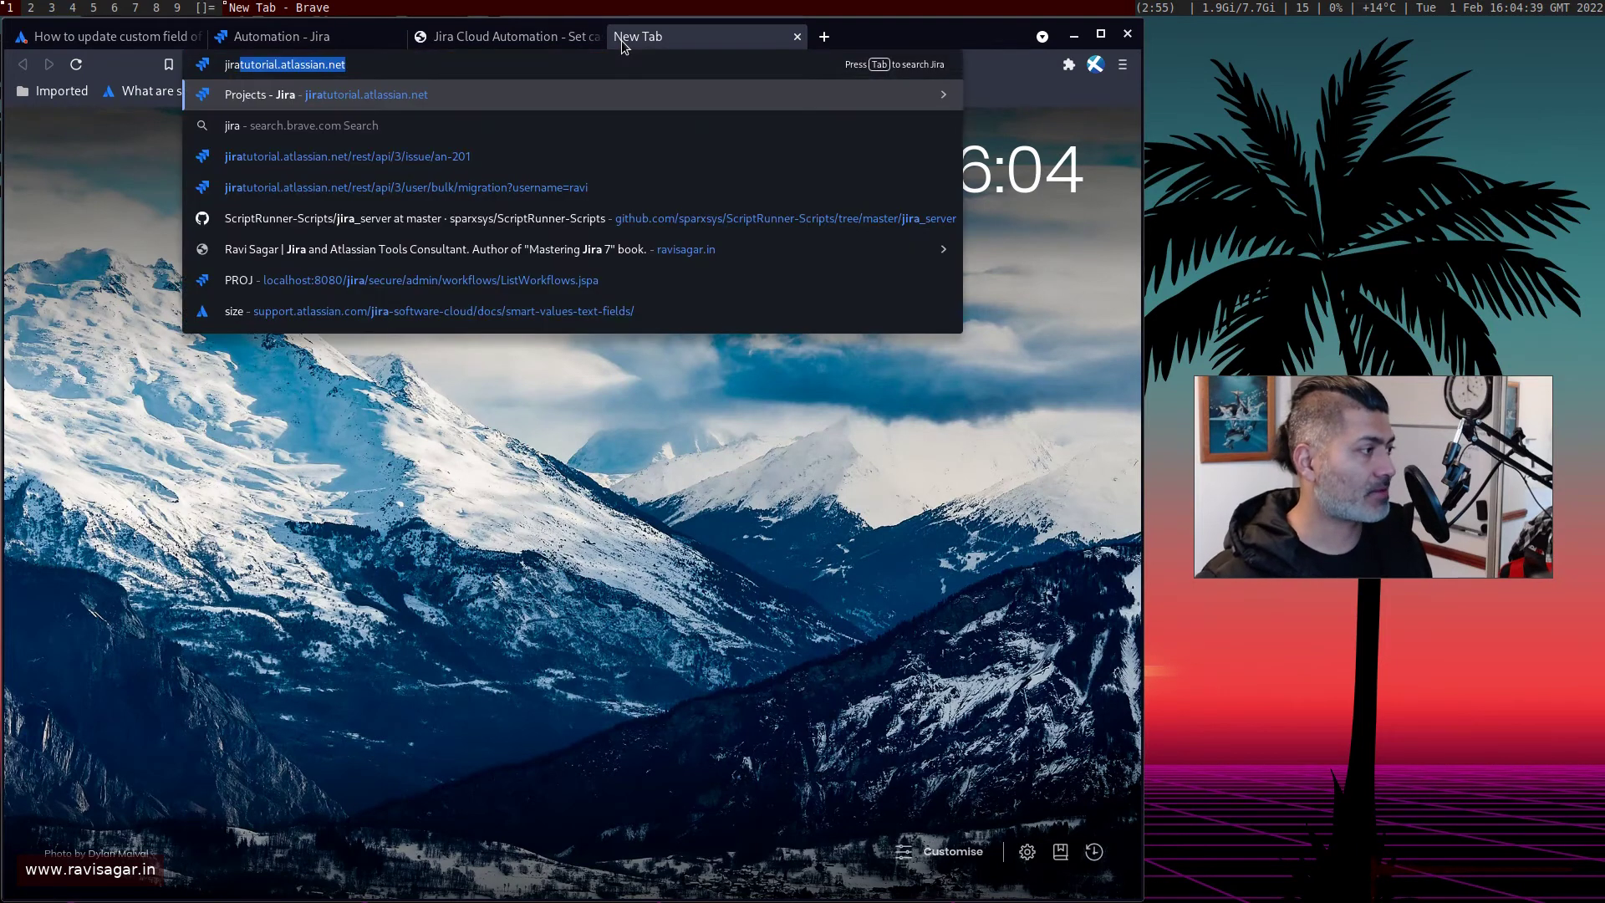
text( rest)
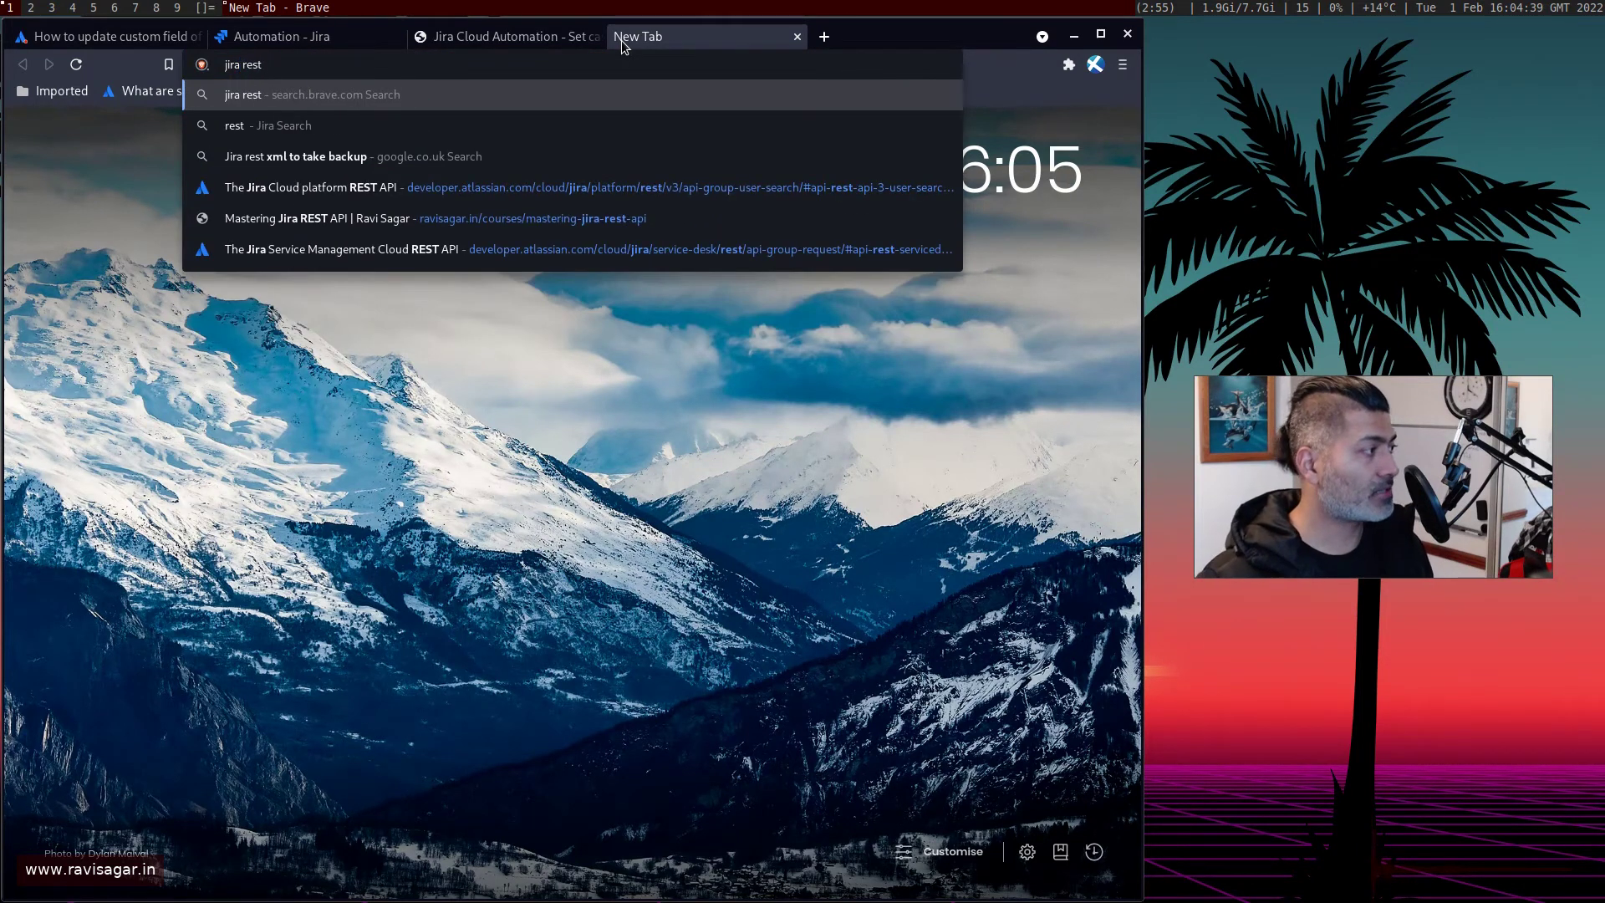
key(Down)
key(Down)
key(Down)
key(Return)
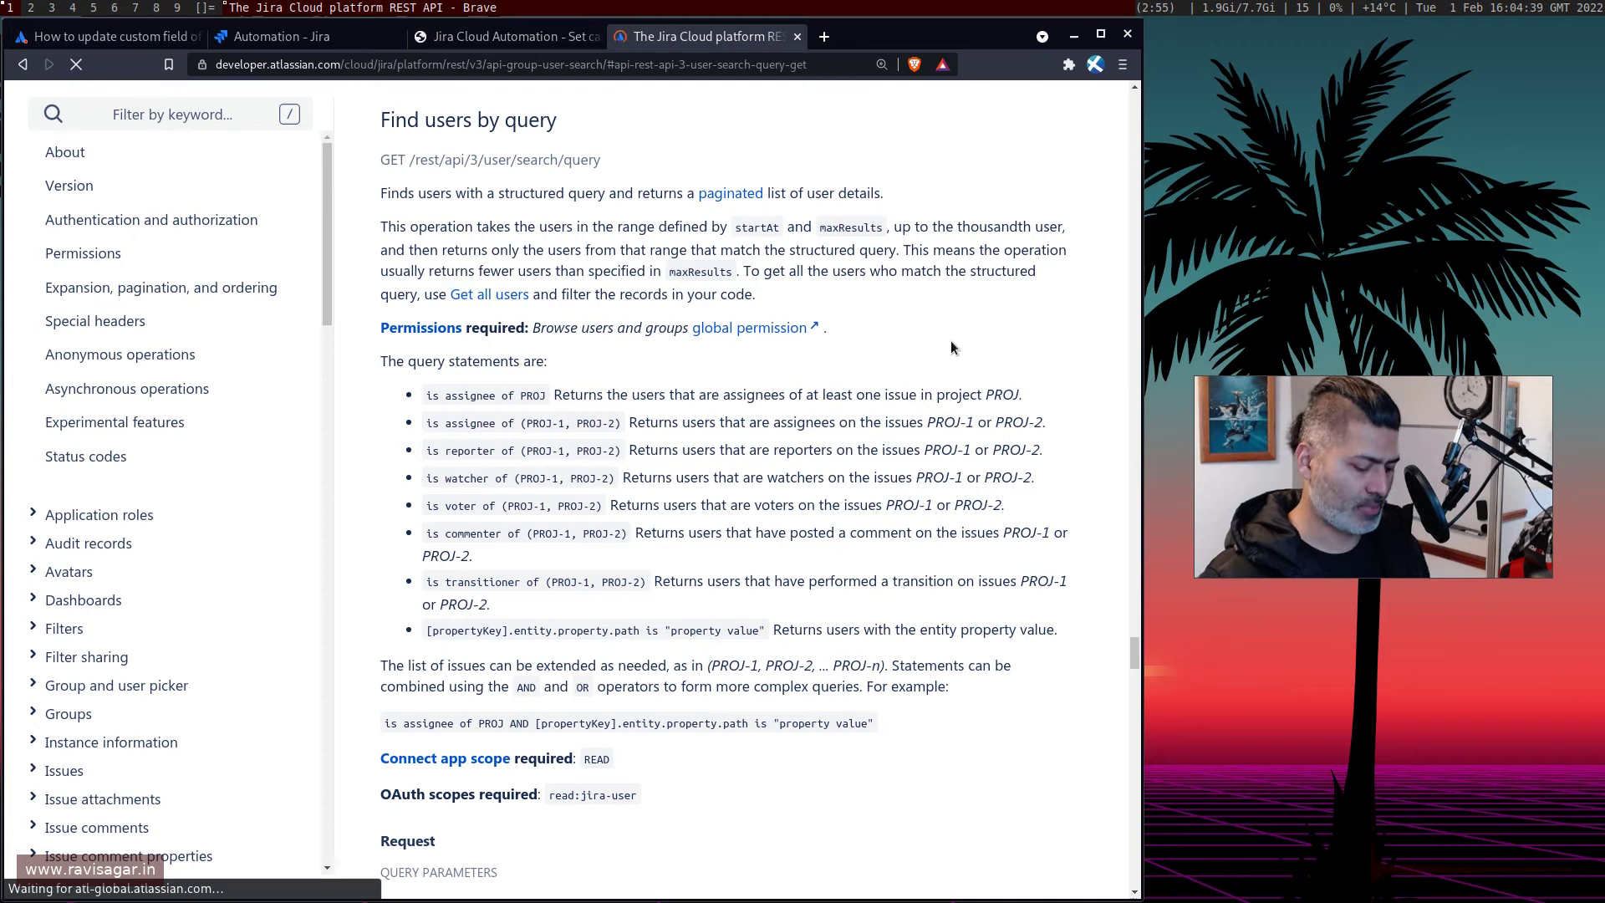
Search the REST docs for 'create issue' and open the Create issue endpoint.
key(ctrl+f)
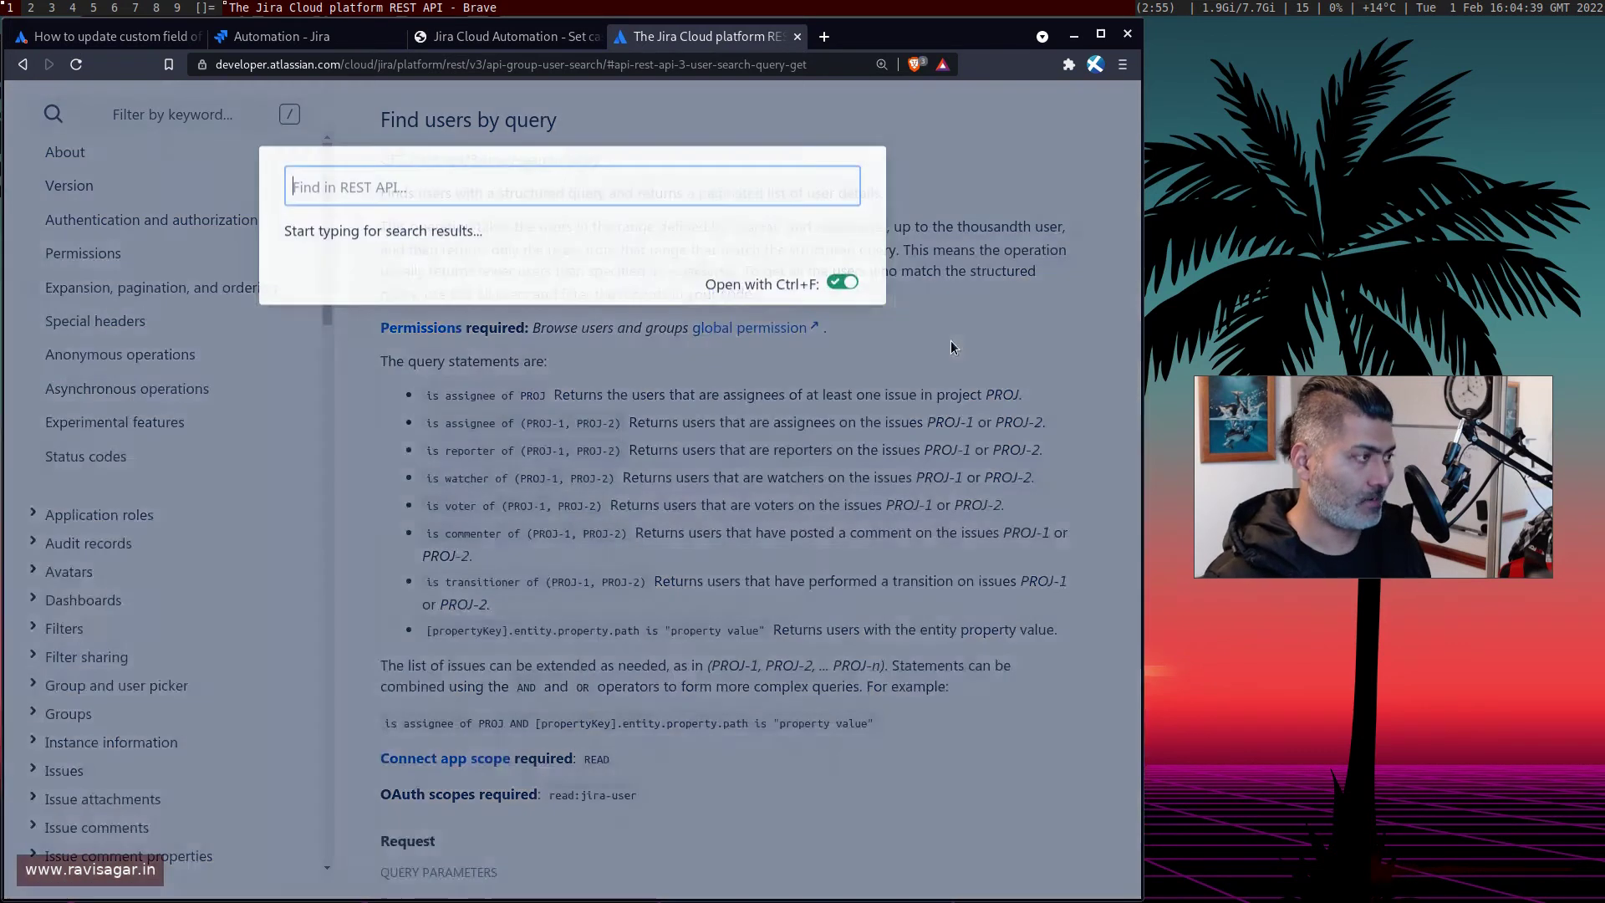
text(c)
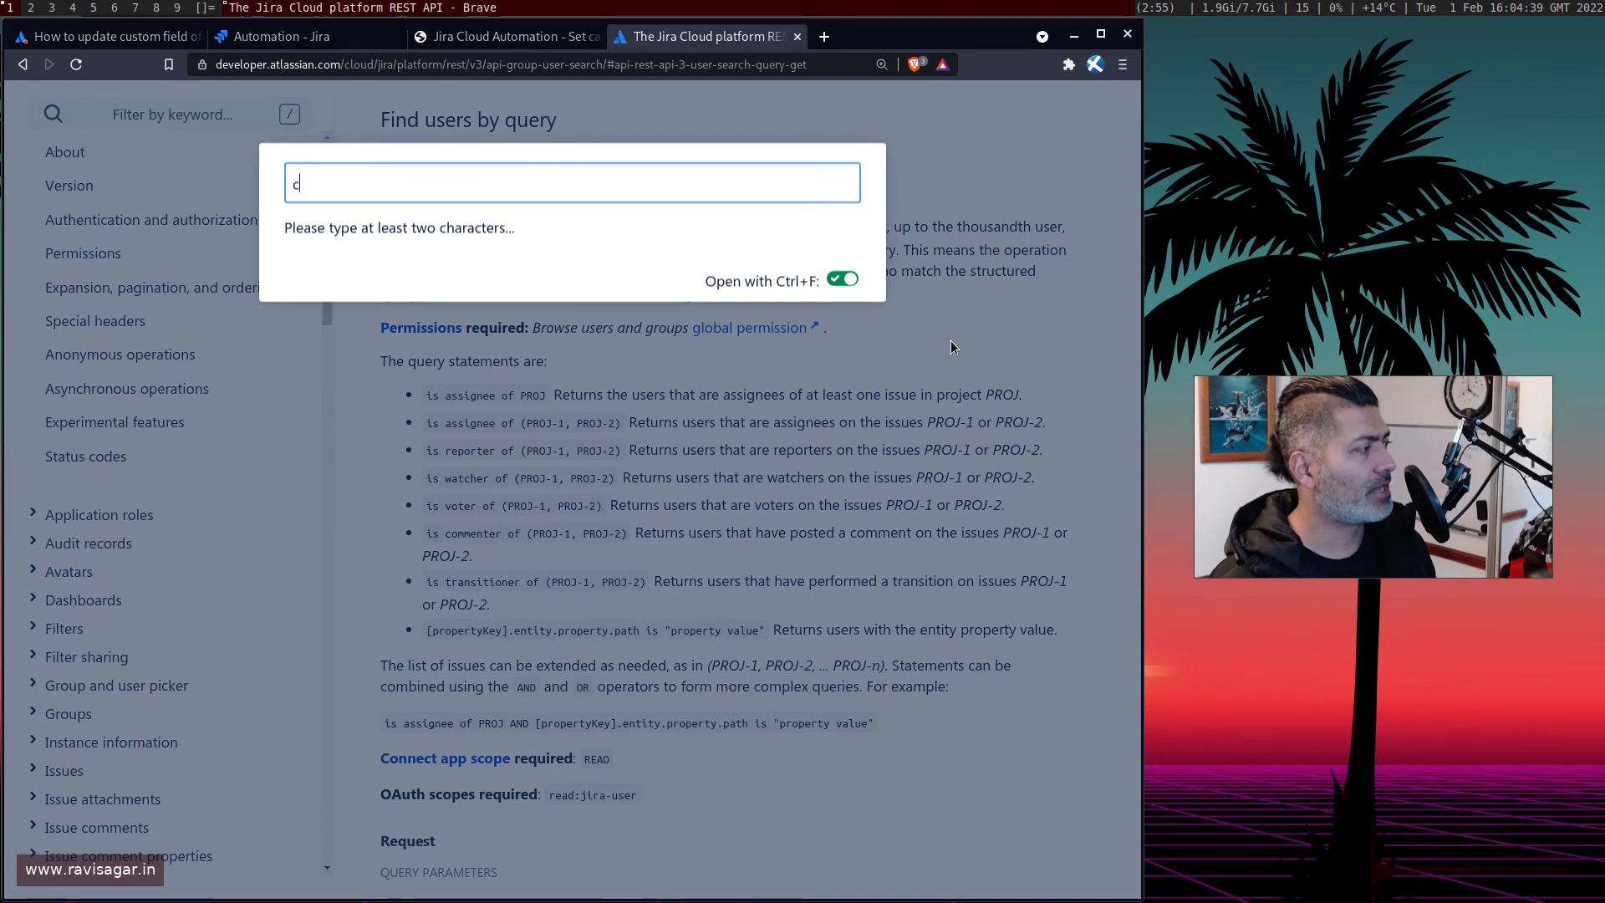
text(reate)
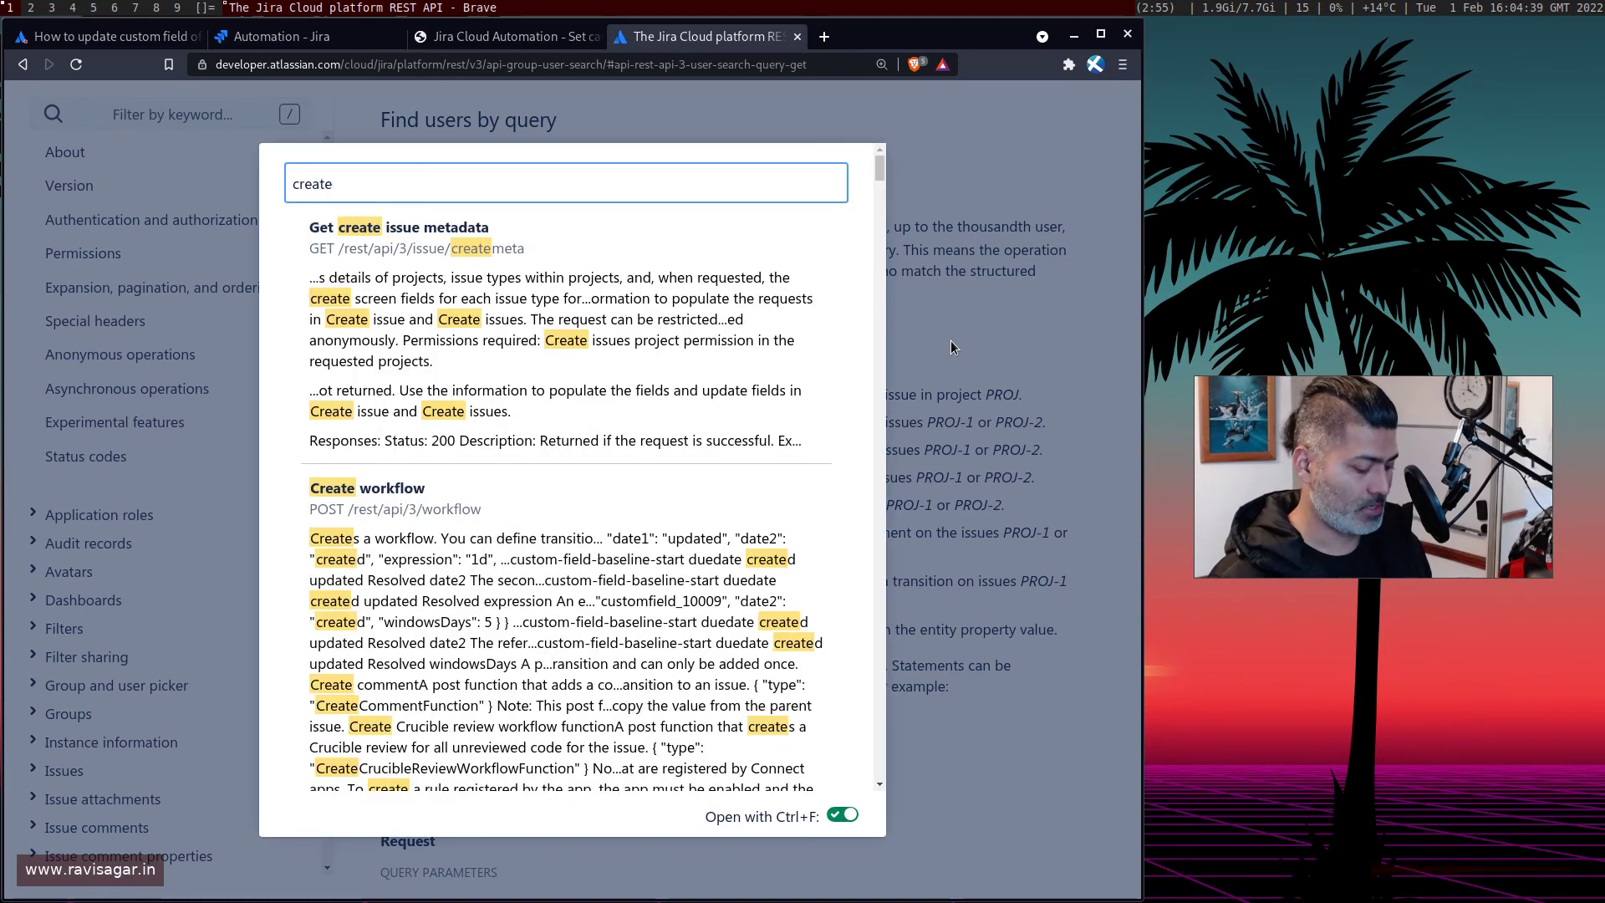
text( issue)
click(624, 379)
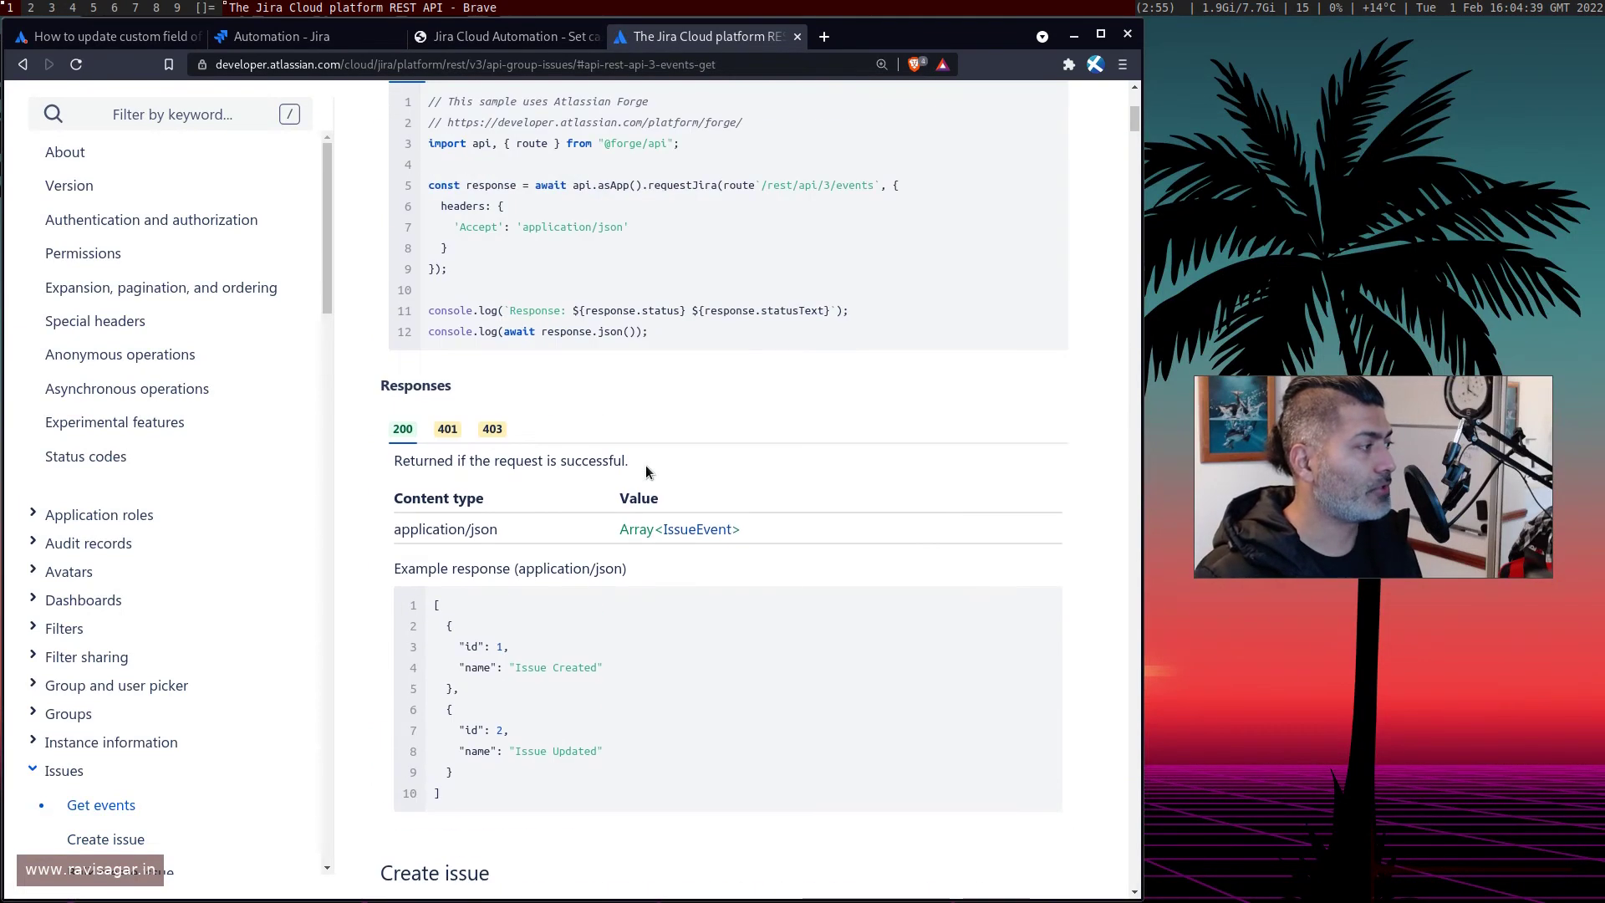
Select the Create issue example request body's fields JSON, then return to the cascading article.
scroll(645, 465, down, 10)
scroll(646, 472, down, 15)
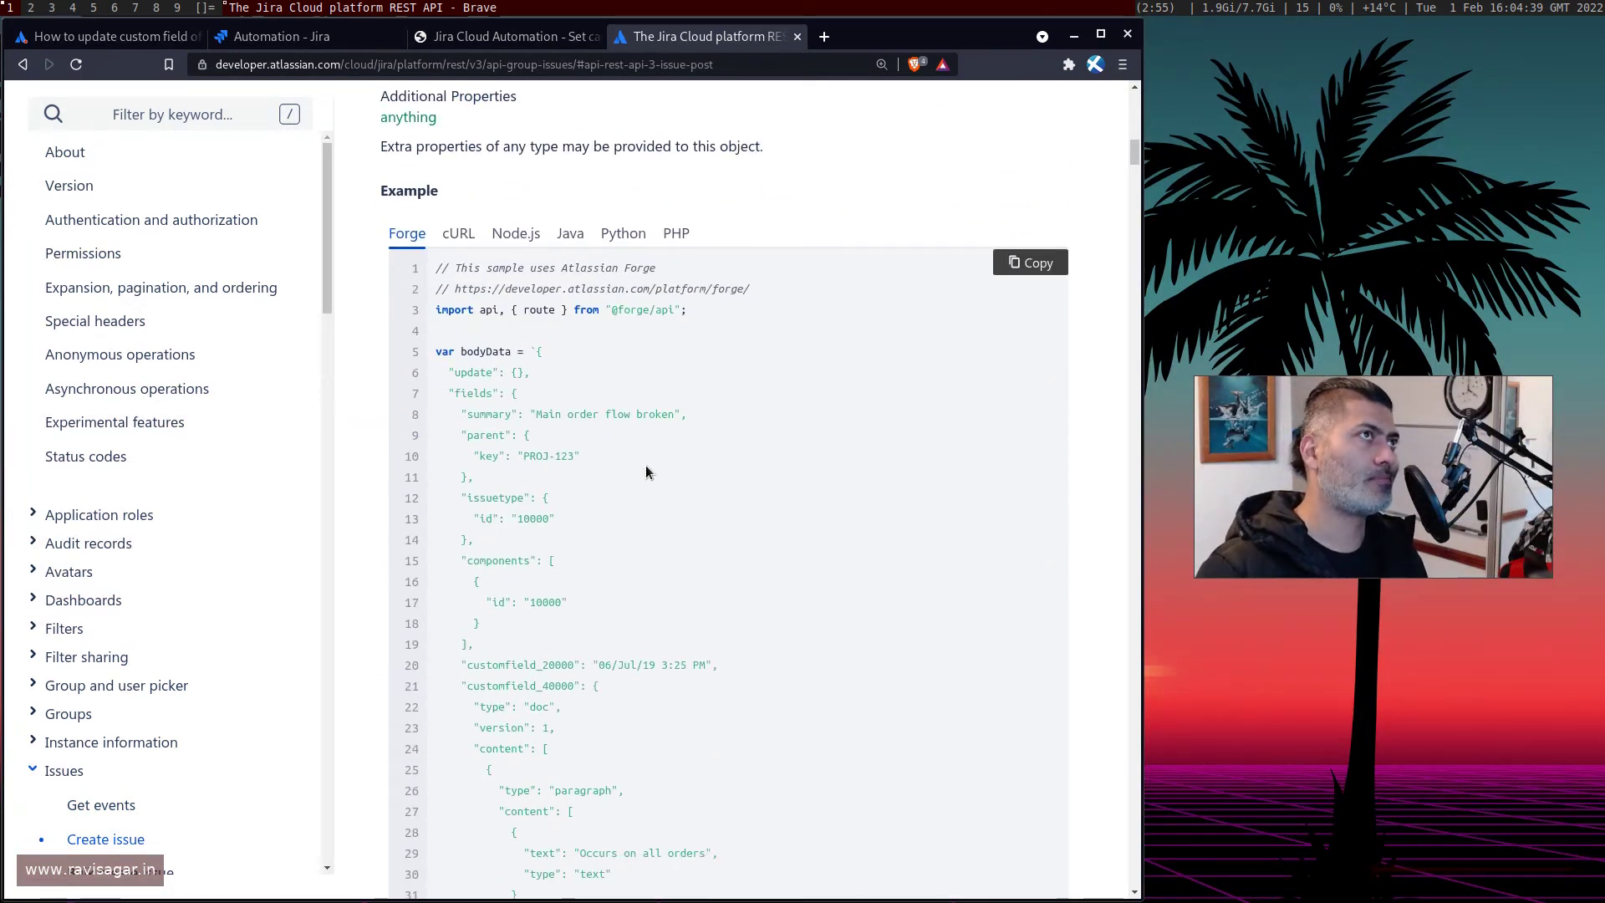
scroll(645, 464, down, 2)
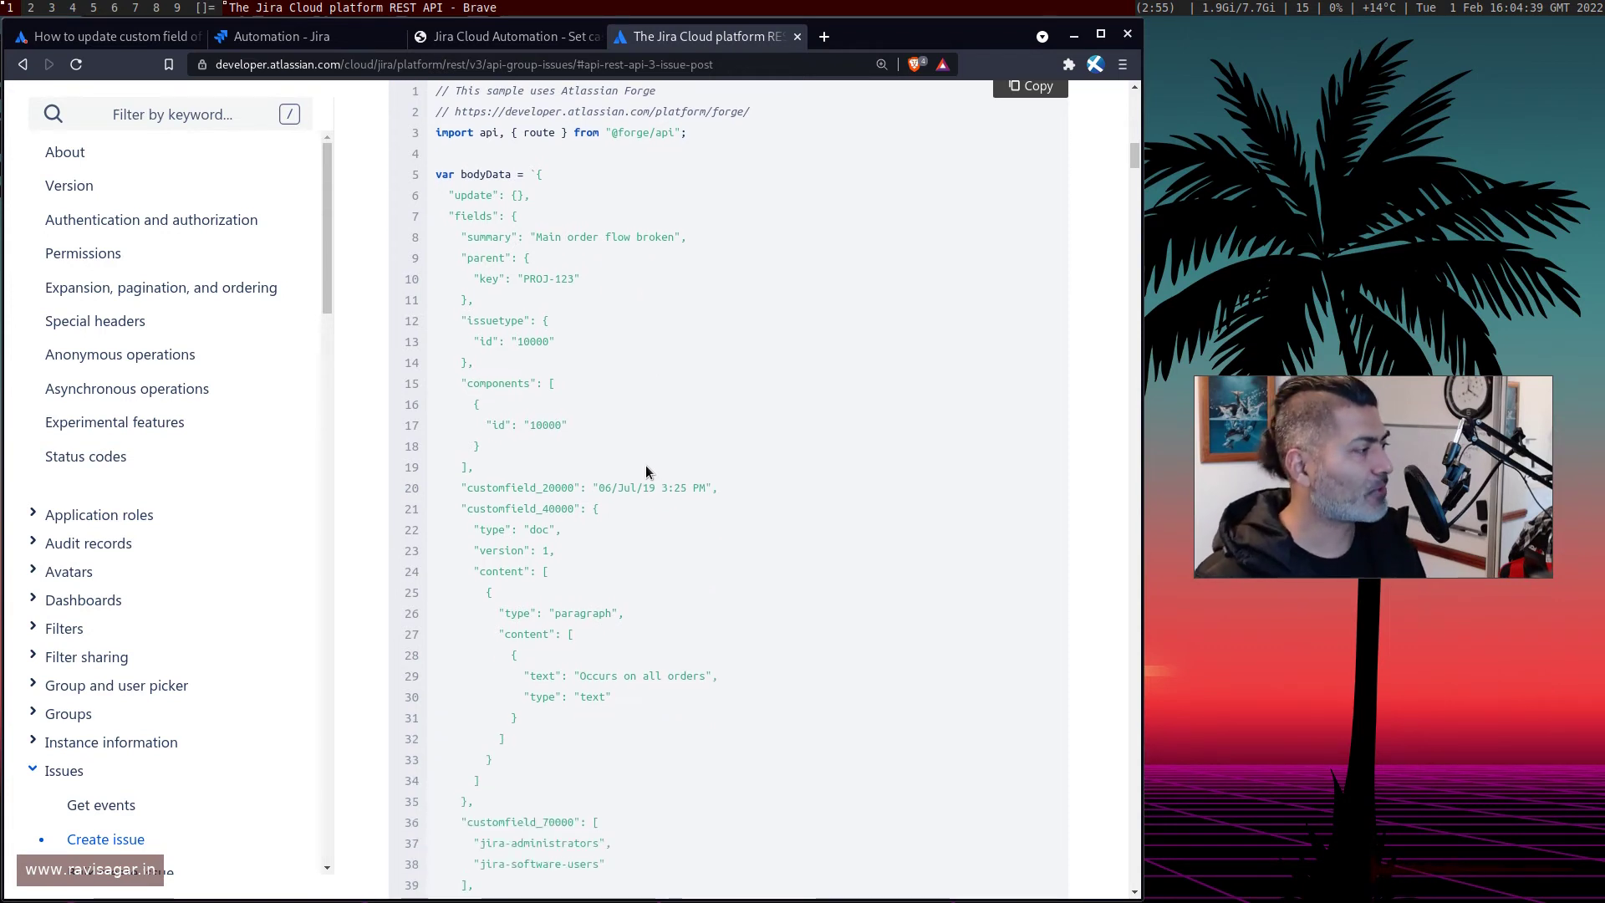
drag(446, 198, 618, 493)
click(749, 423)
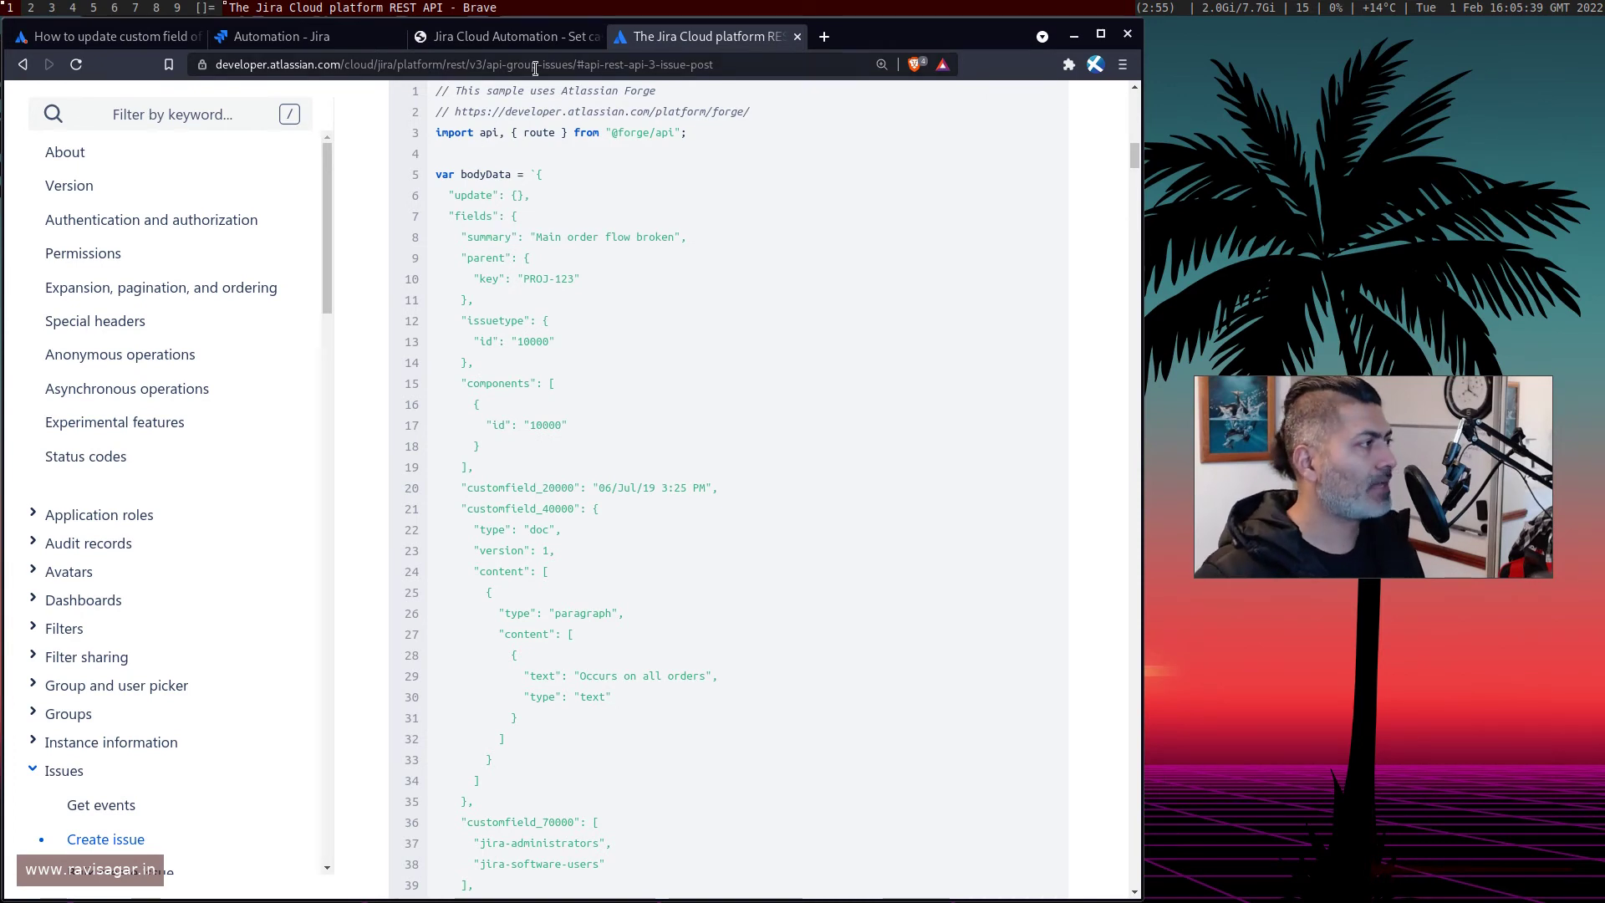
click(539, 40)
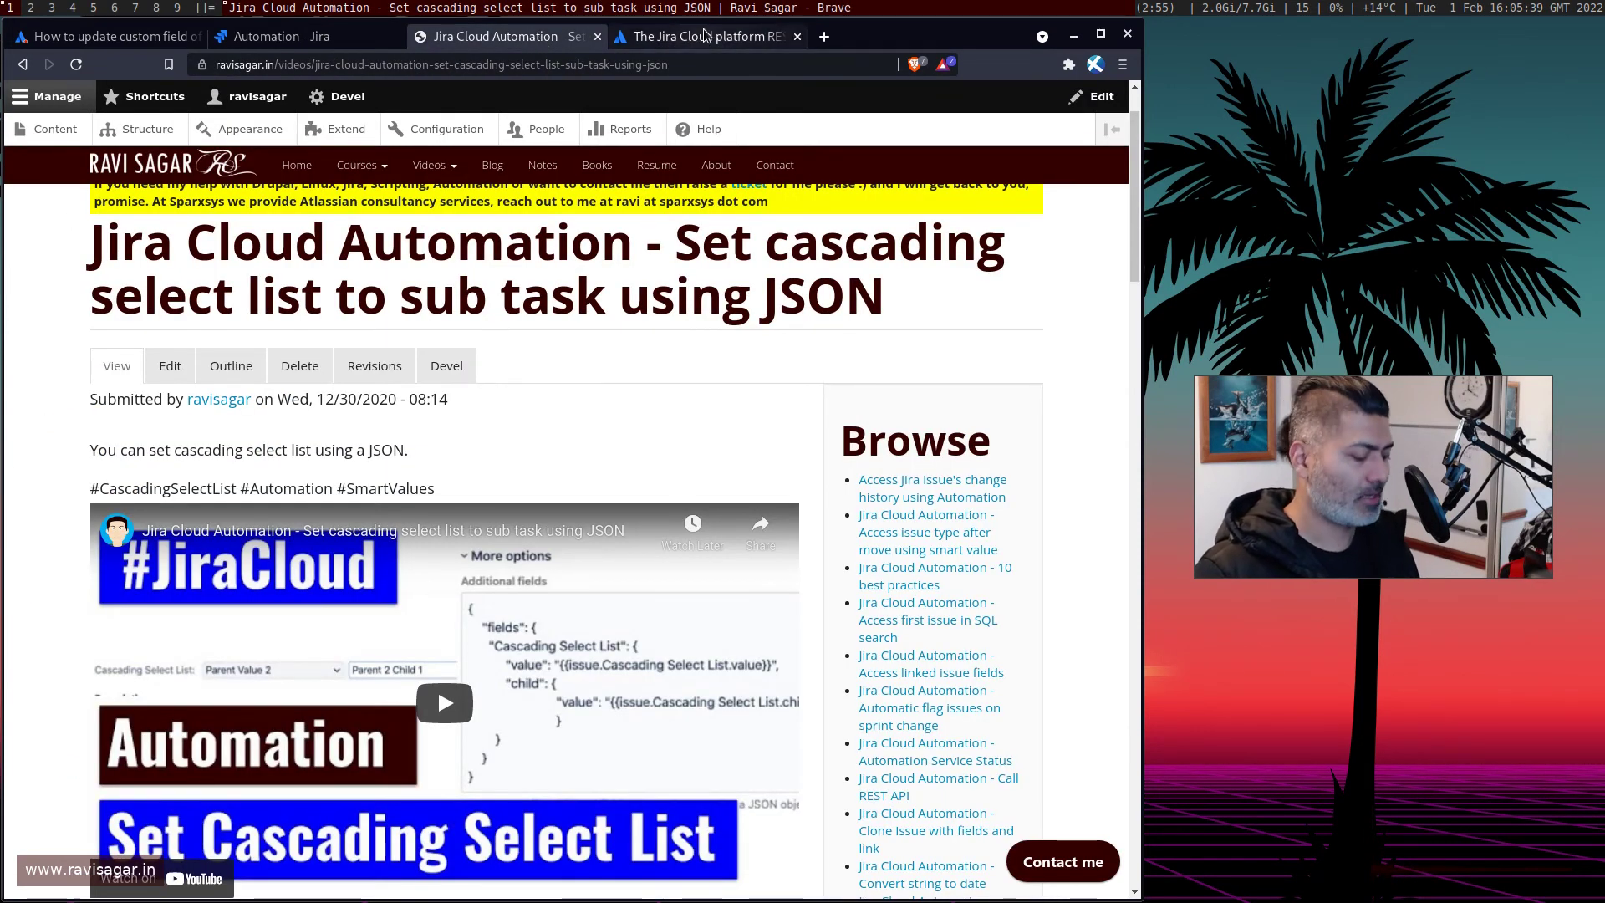
Load issue AN-201's rest/api/3/issue JSON in a new tab.
key(ctrl+t)
text(jira)
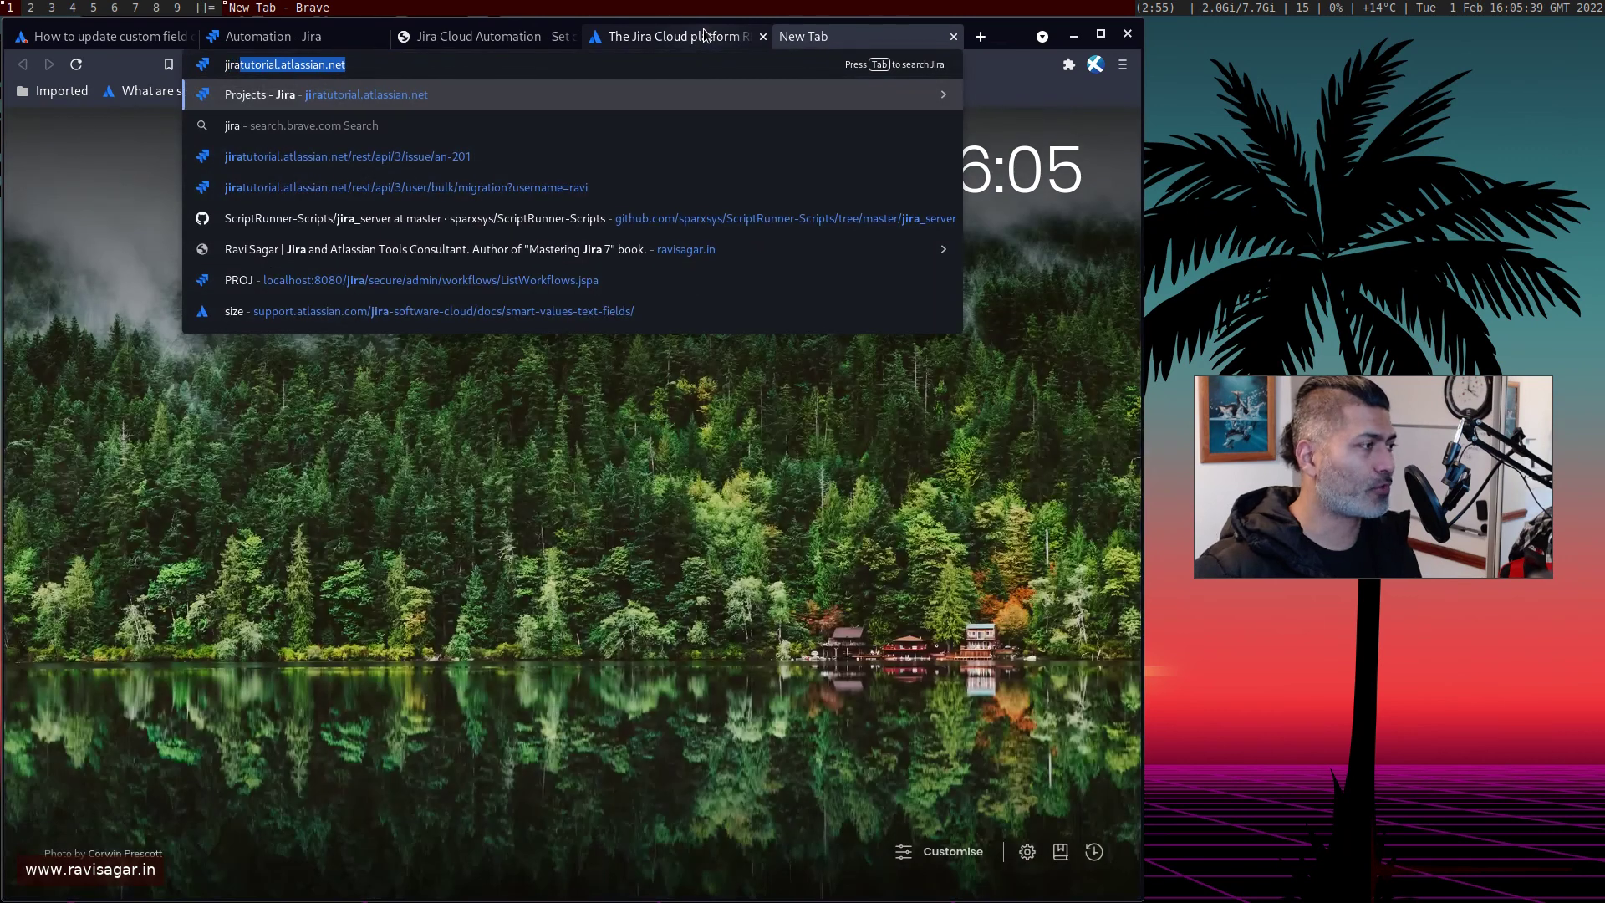
key(Down)
key(Down)
key(Return)
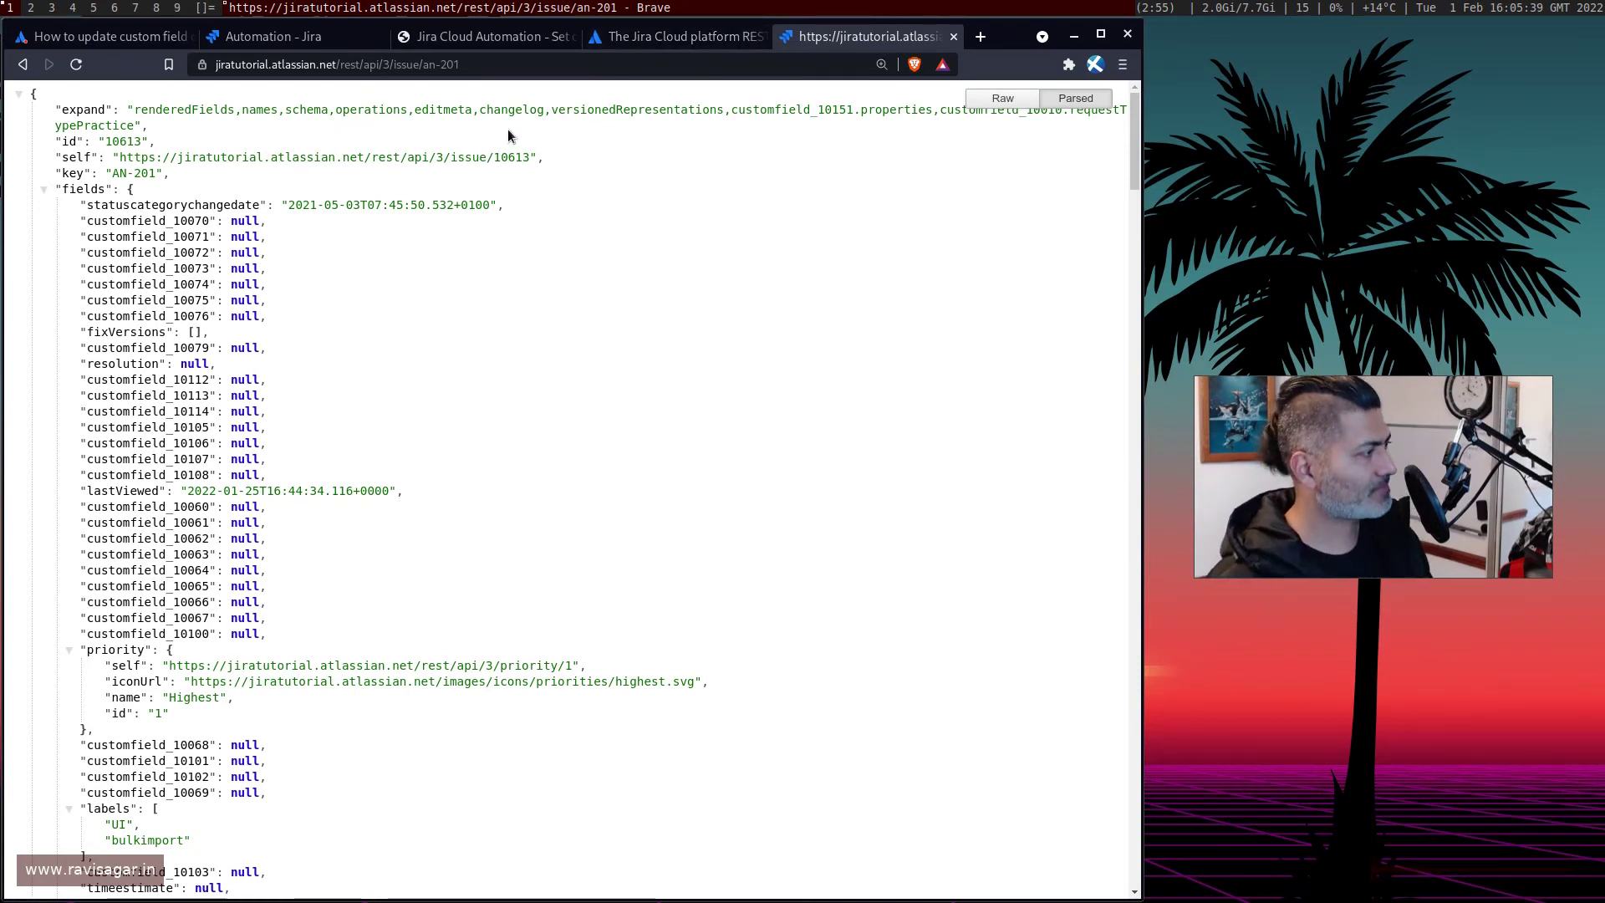
click(468, 64)
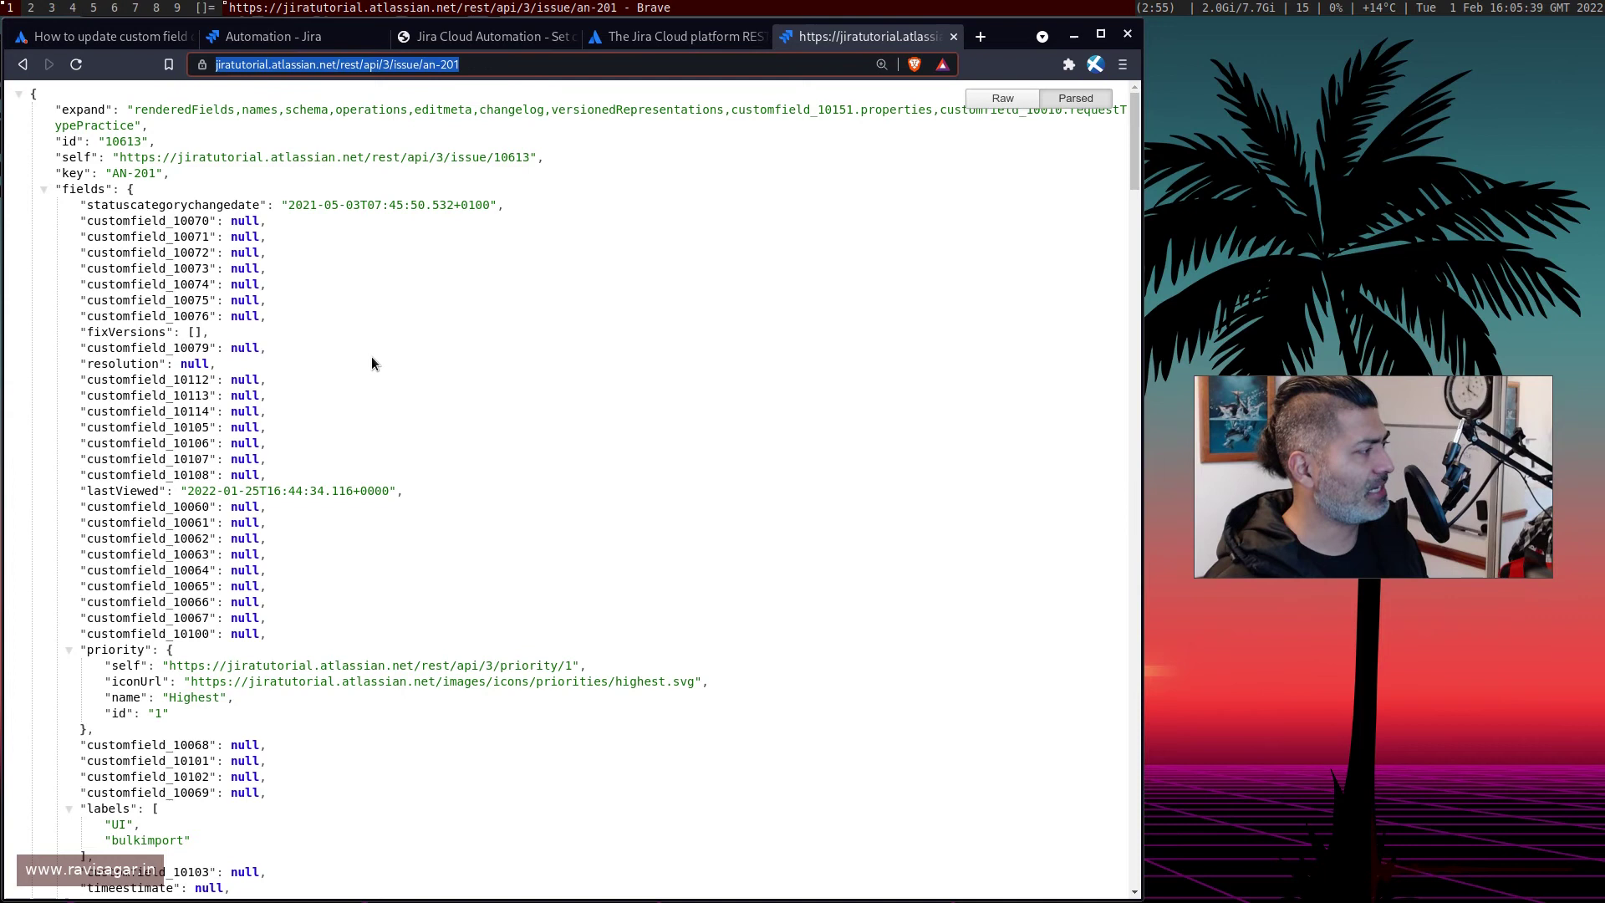
click(398, 330)
Select the priority block in AN-201's JSON, then go back to the Create issue docs.
scroll(398, 334, down, 3)
scroll(398, 331, down, 3)
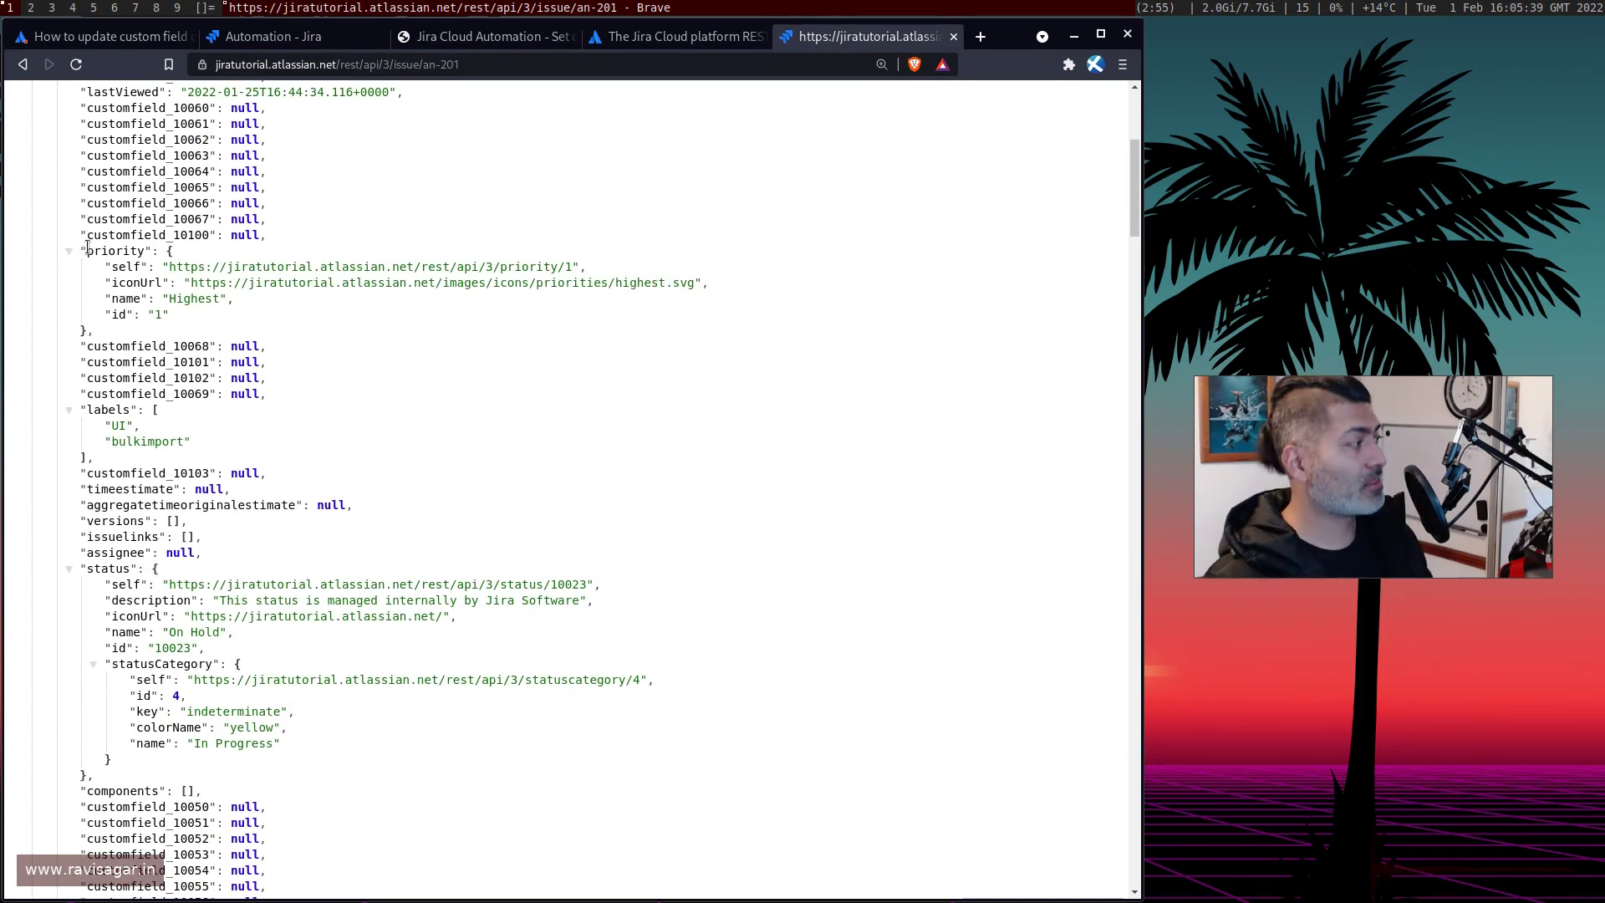
drag(81, 251, 83, 331)
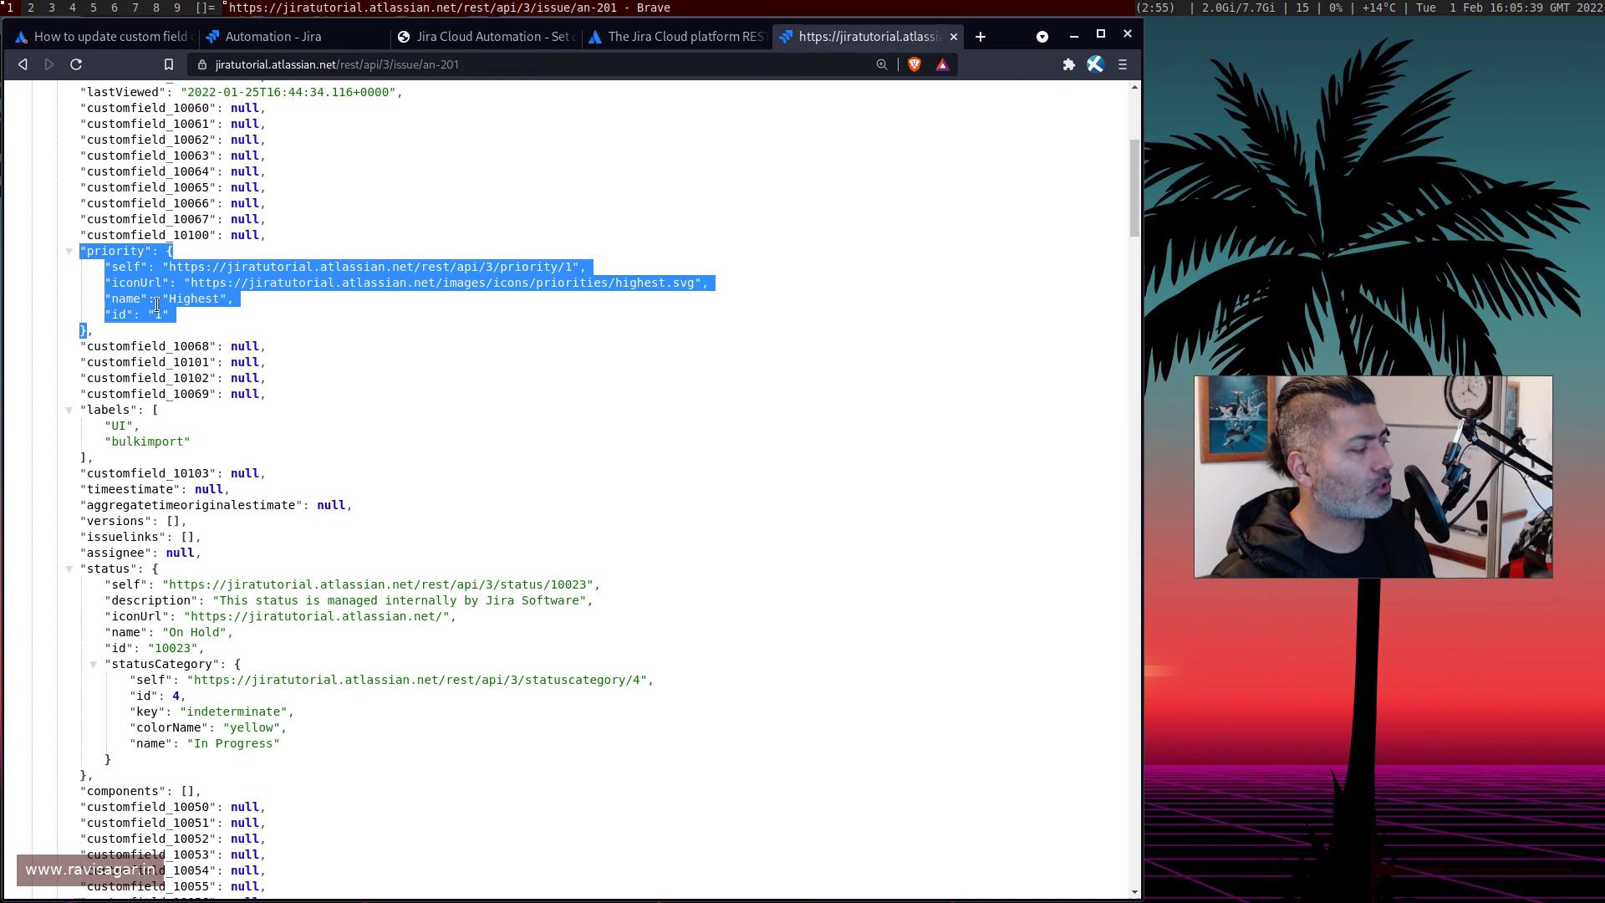
scroll(159, 300, down, 5)
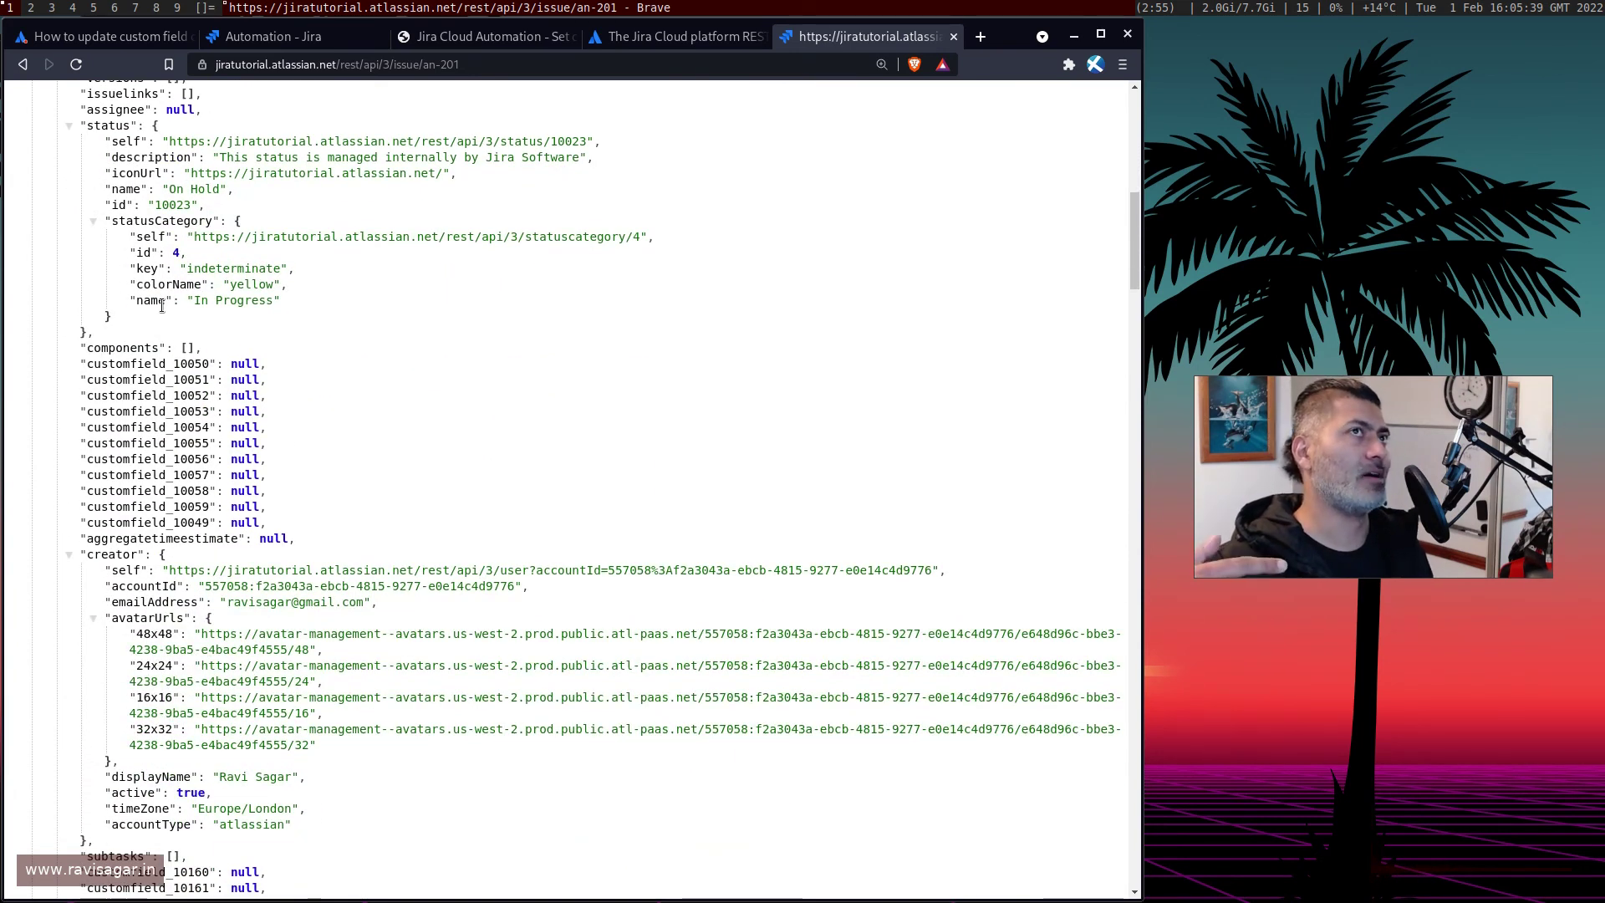
key(ctrl+shift+Tab)
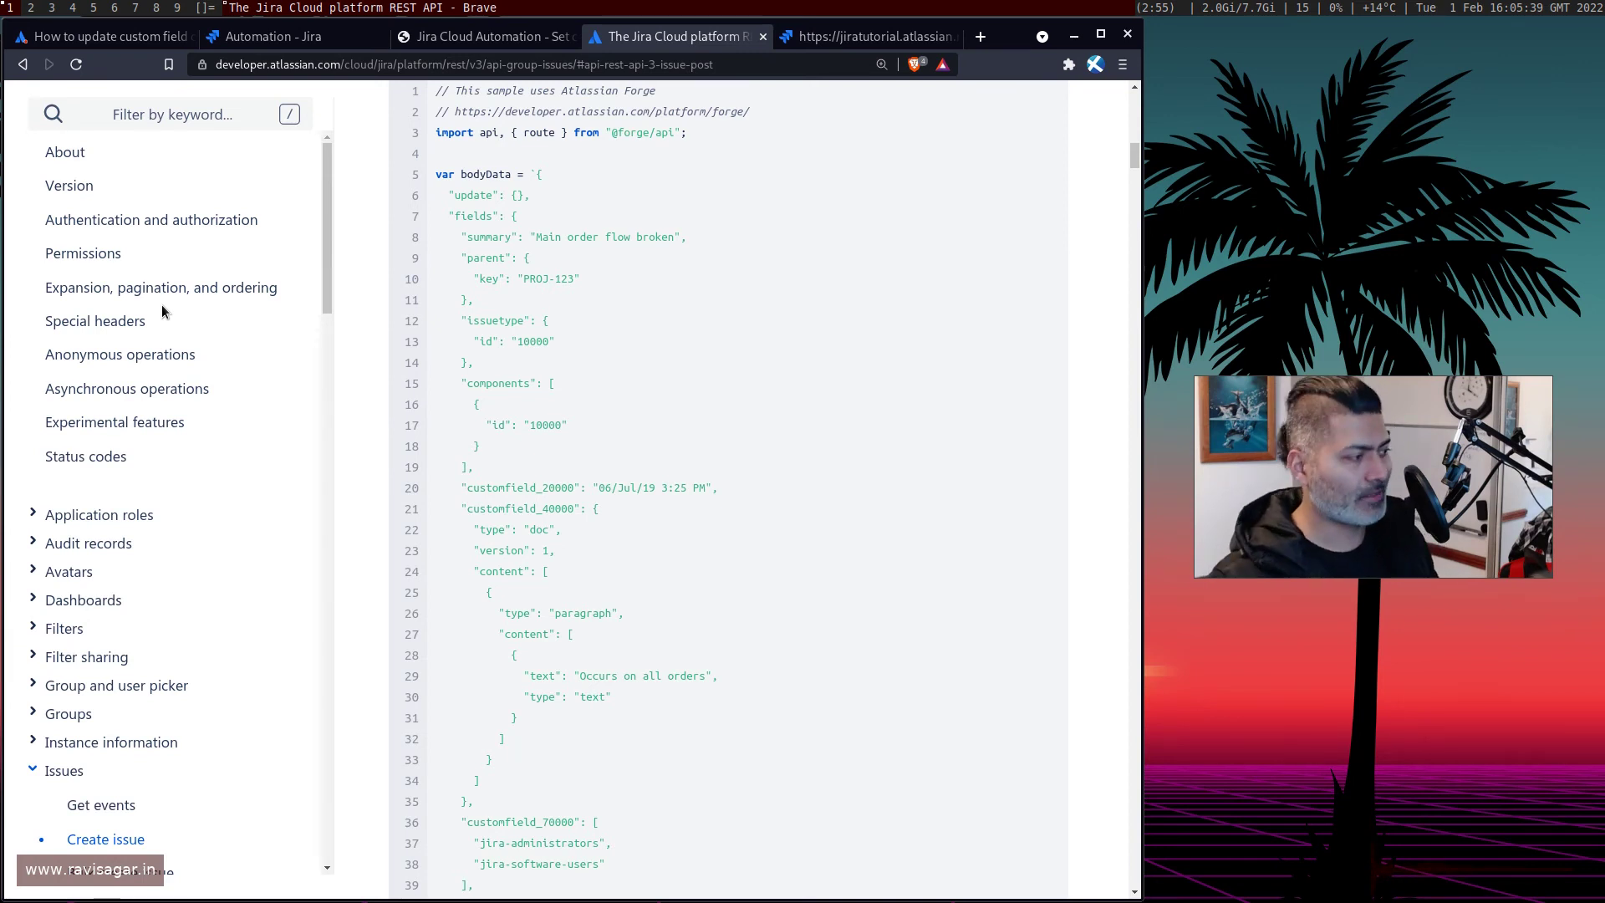
Return to the automation rule tab and review the Edit issue JSON setting customfield_10149.
key(ctrl+shift+Tab)
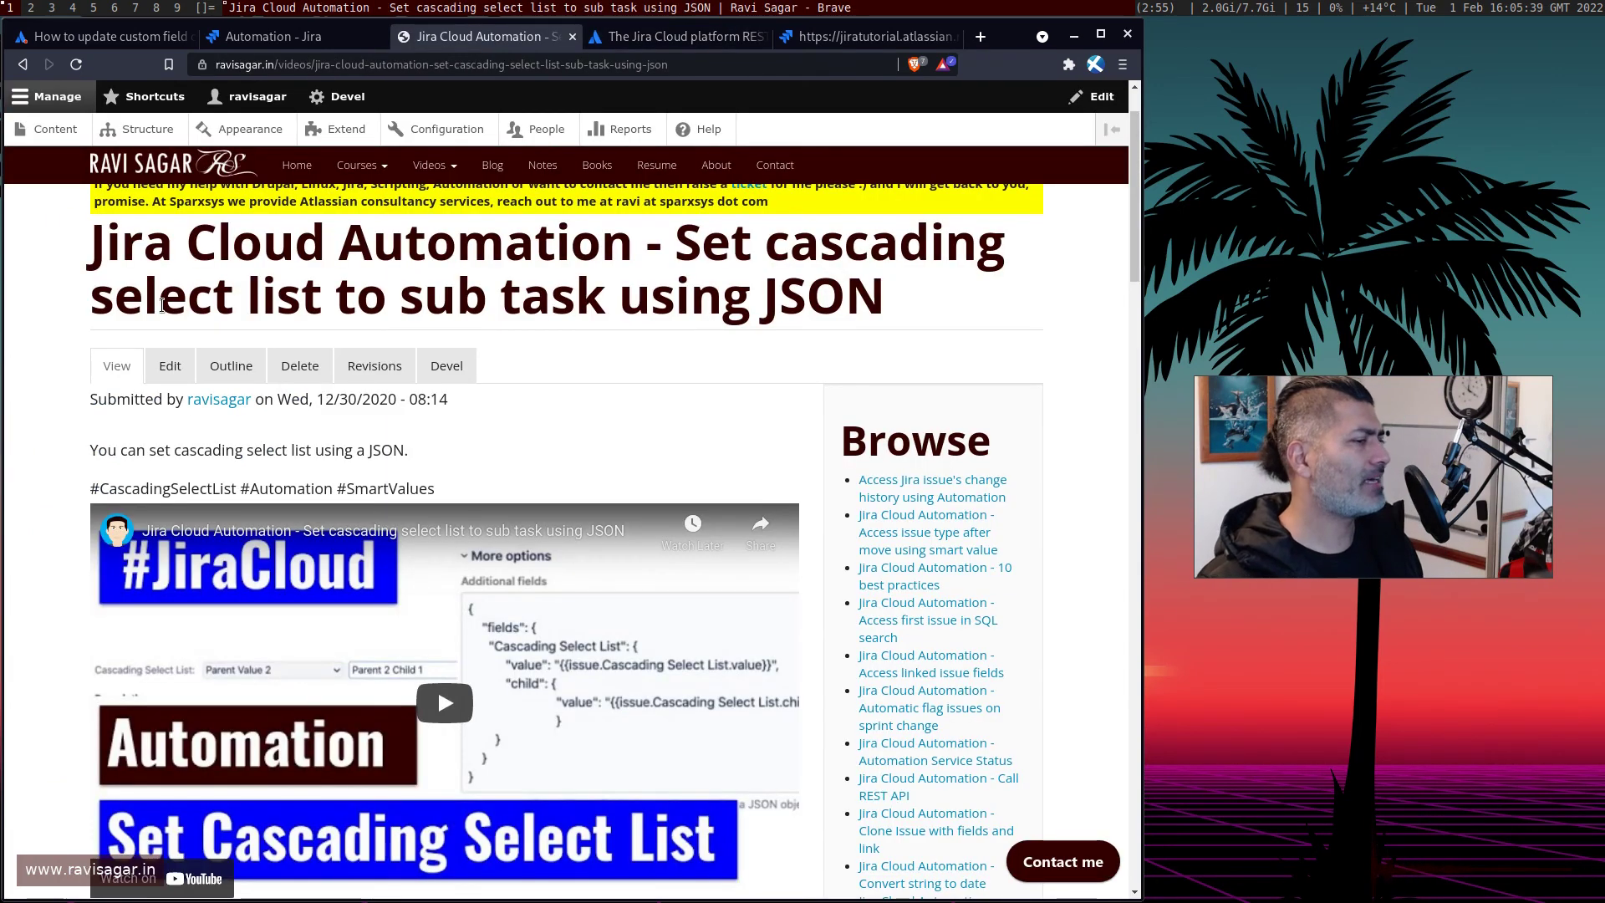
key(ctrl+shift+Tab)
click(781, 555)
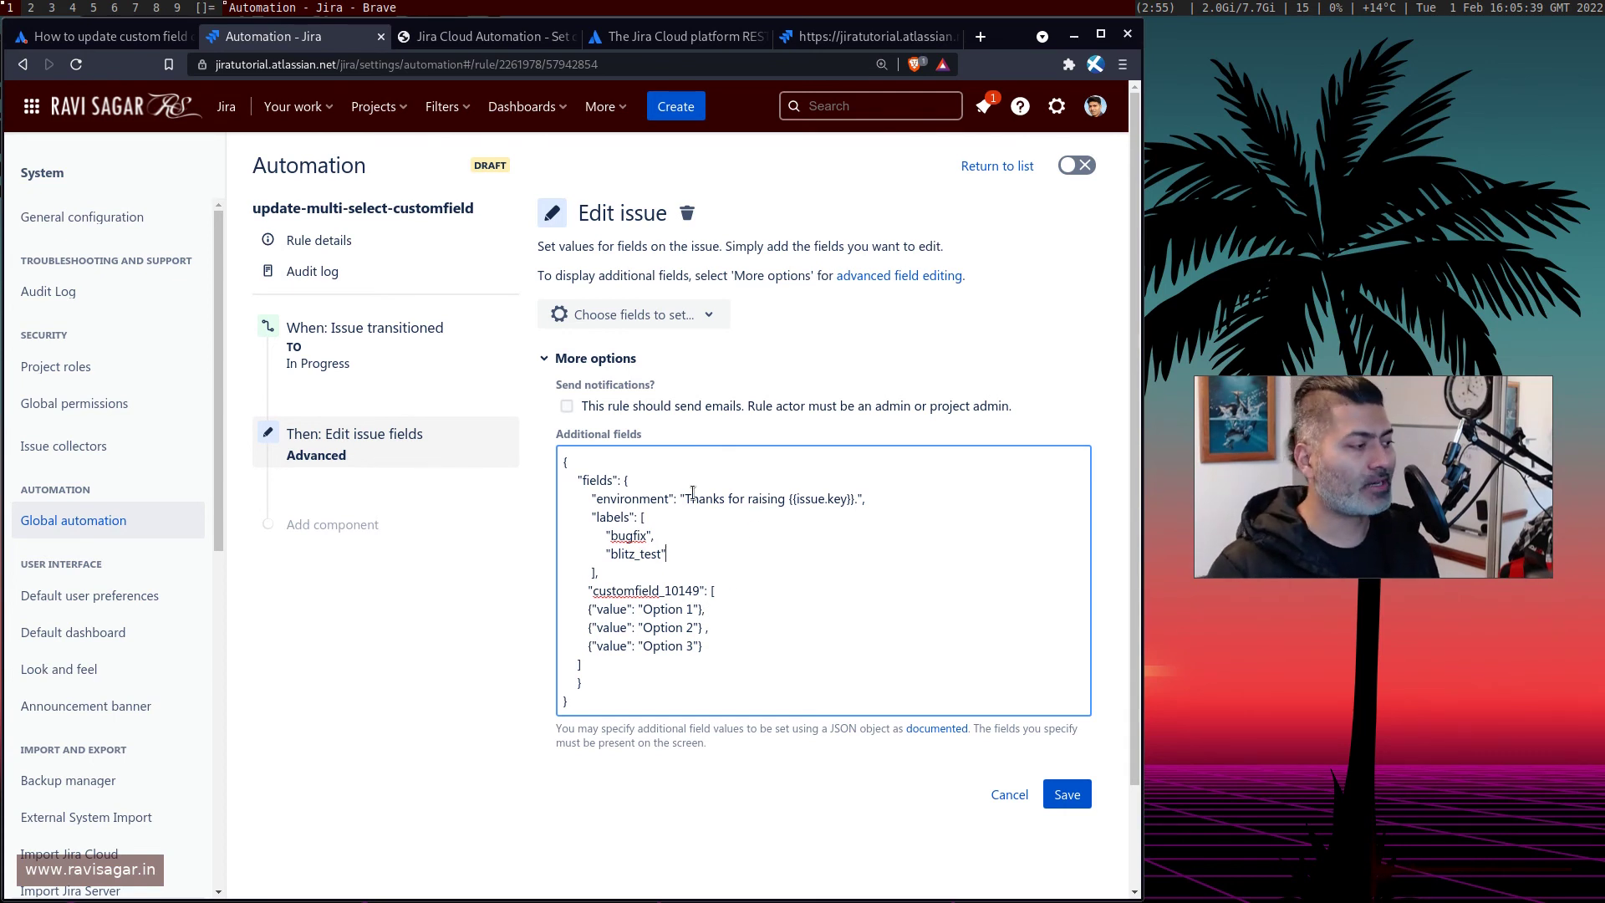
scroll(948, 490, down, 2)
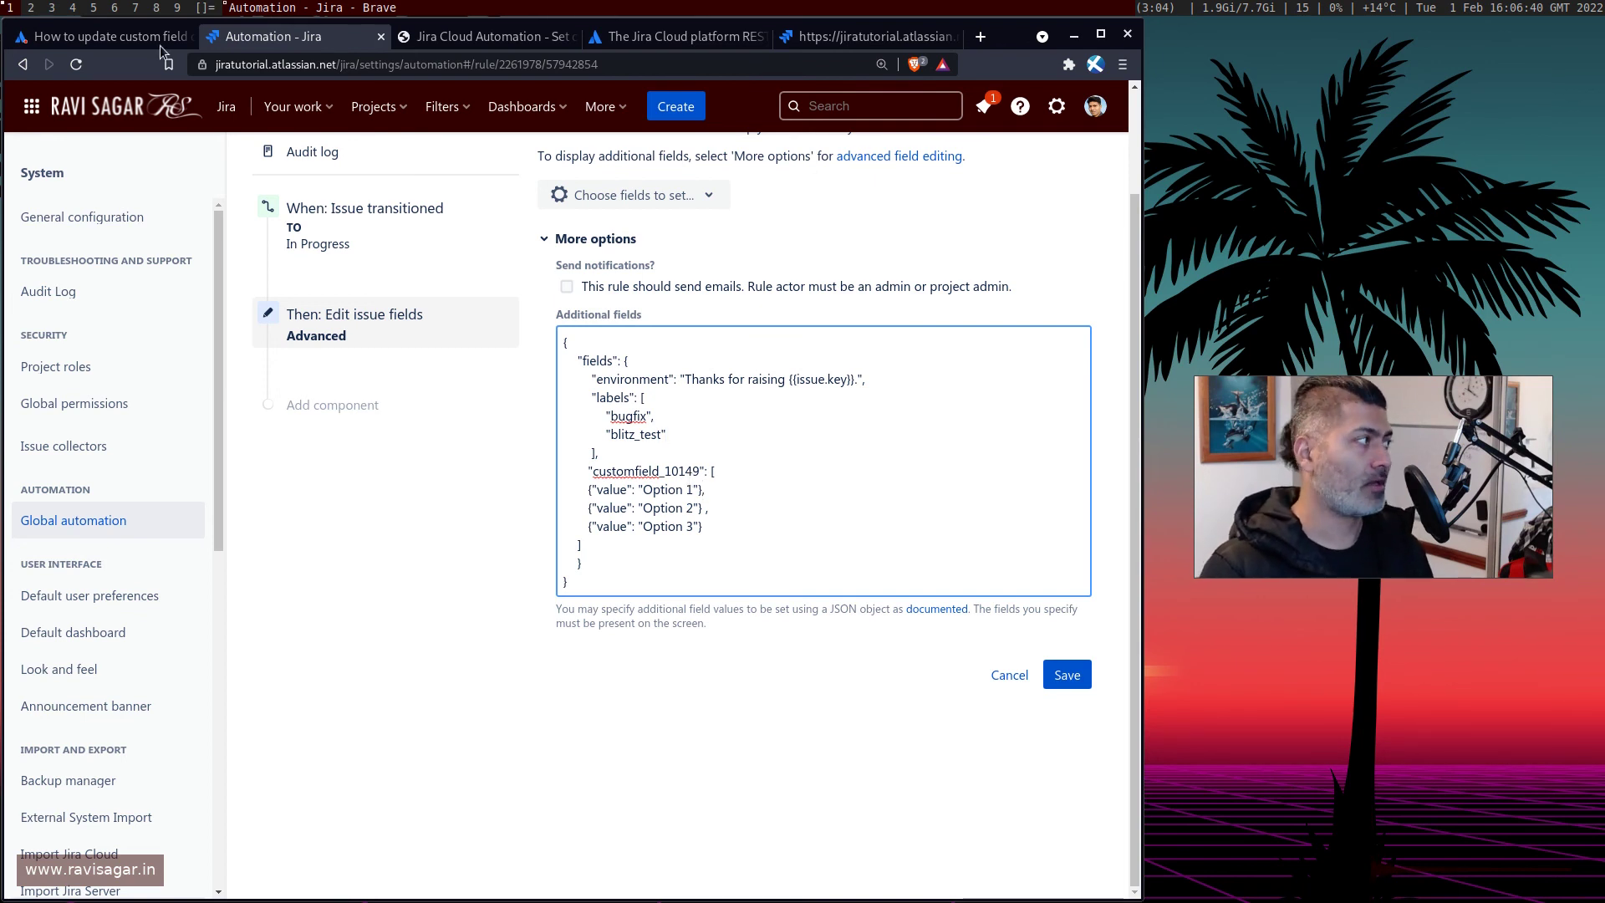
click(105, 35)
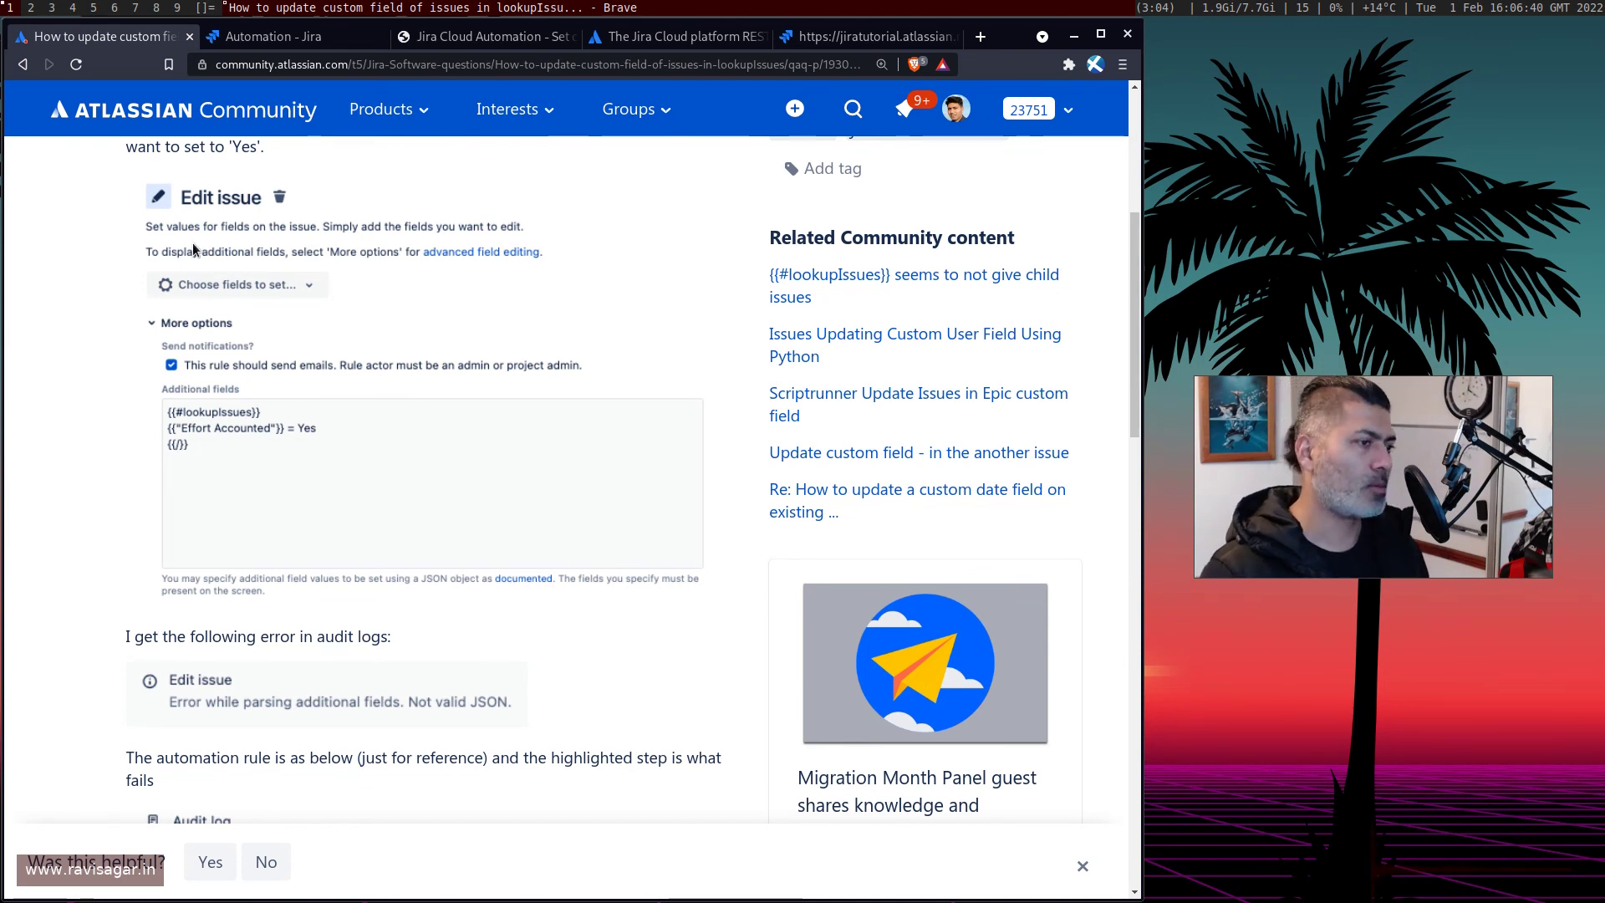
key(ctrl+Tab)
scroll(730, 629, up, 2)
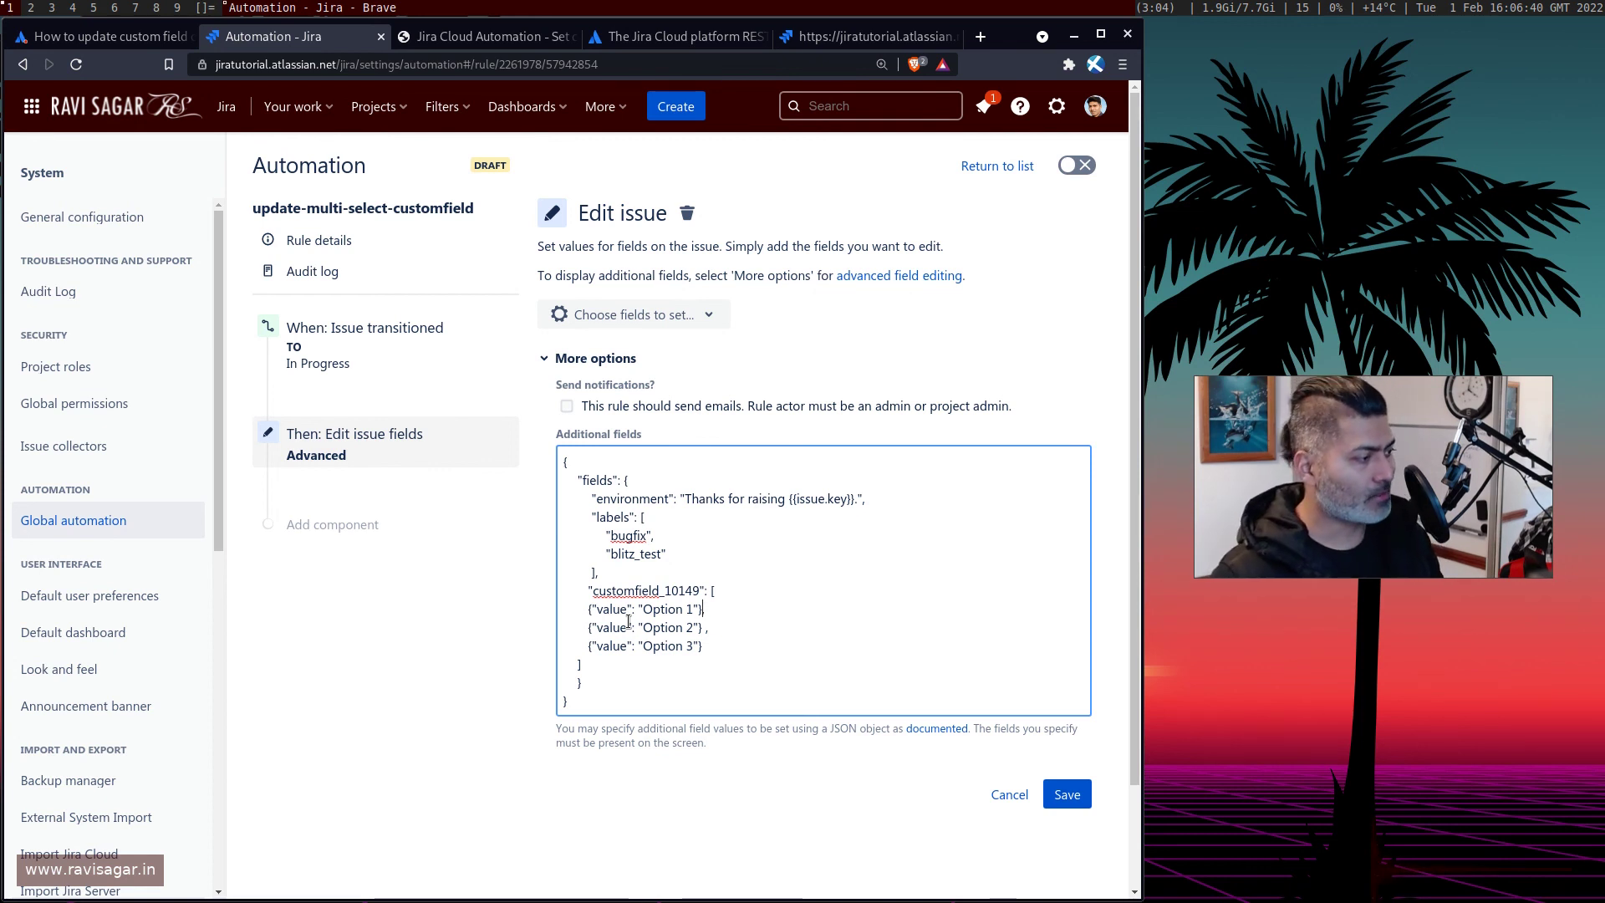
Add the missing comma after {"value": "Option 1"} in the Additional fields JSON.
text(,)
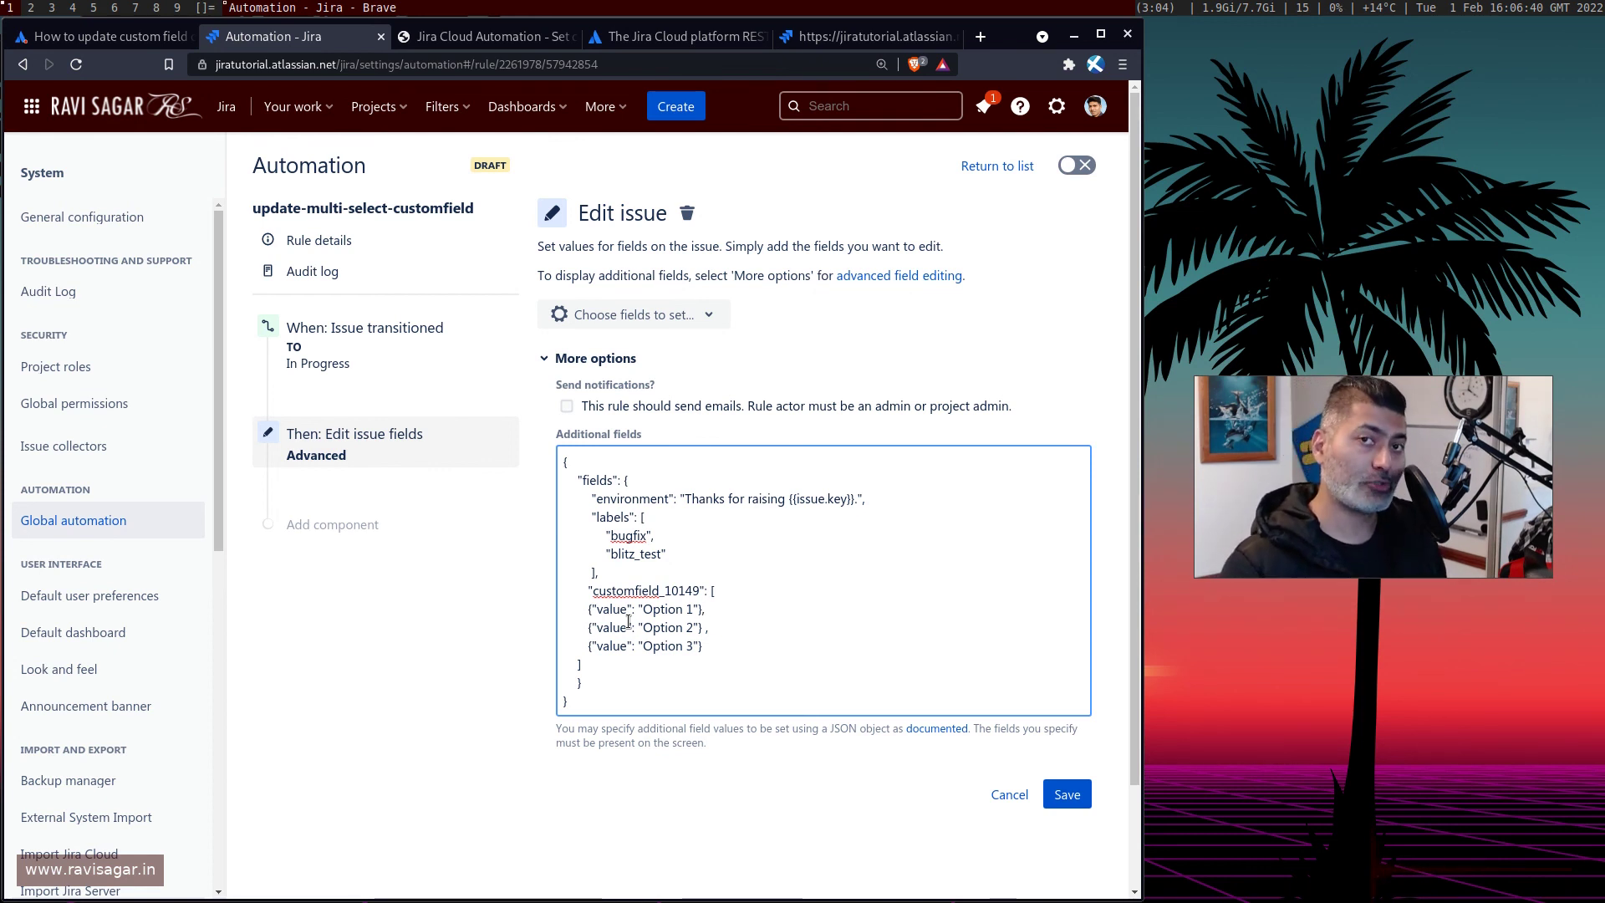